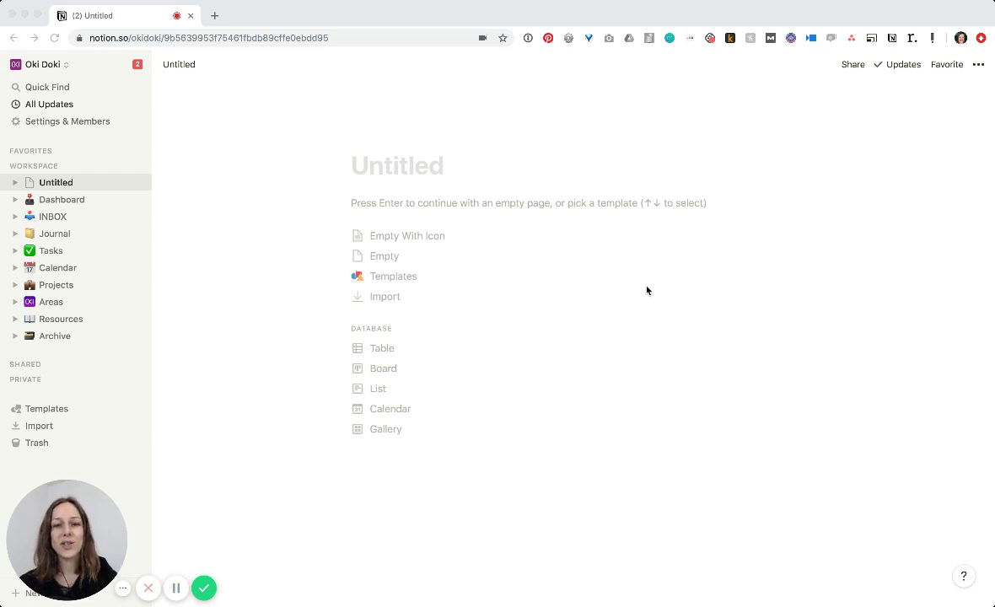
Title the new page Tasks, add an icon to it, and set it up as a table database.
{"action": "left_click", "coordinate": [431, 170]}
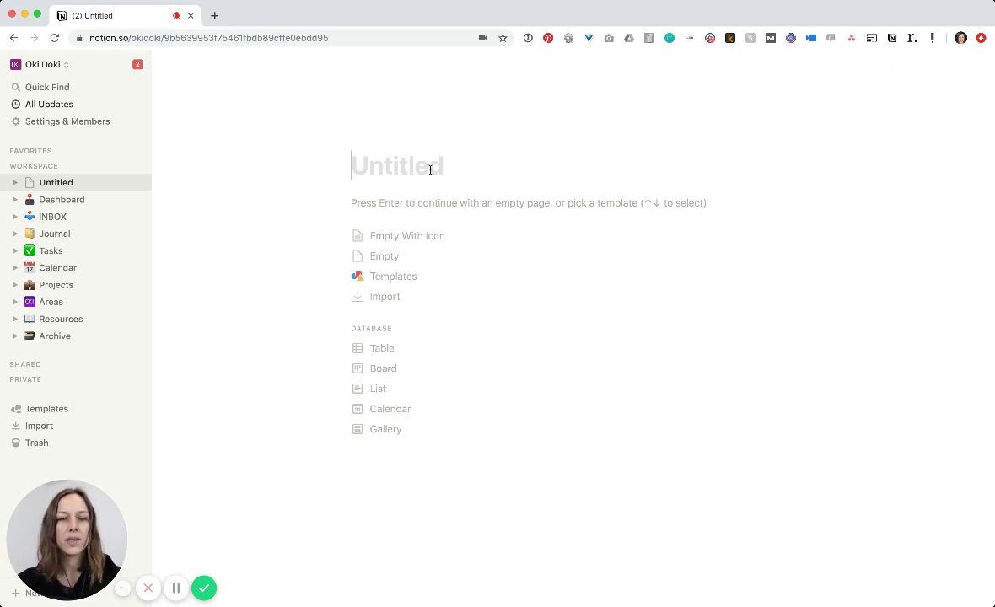
{"action": "type", "text": "Tasks"}
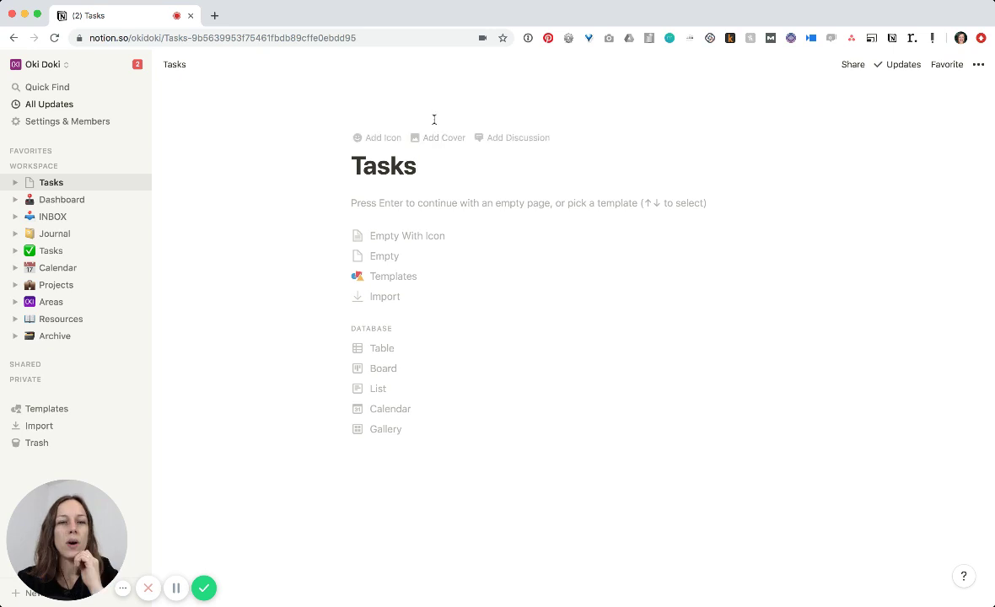
{"action": "left_click", "coordinate": [383, 139]}
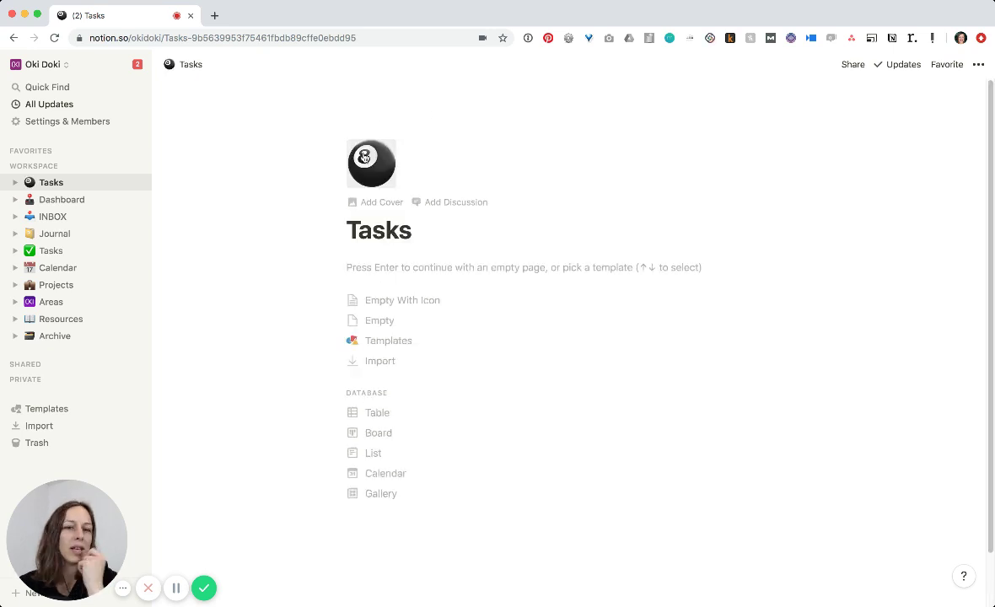
{"action": "left_click", "coordinate": [395, 414]}
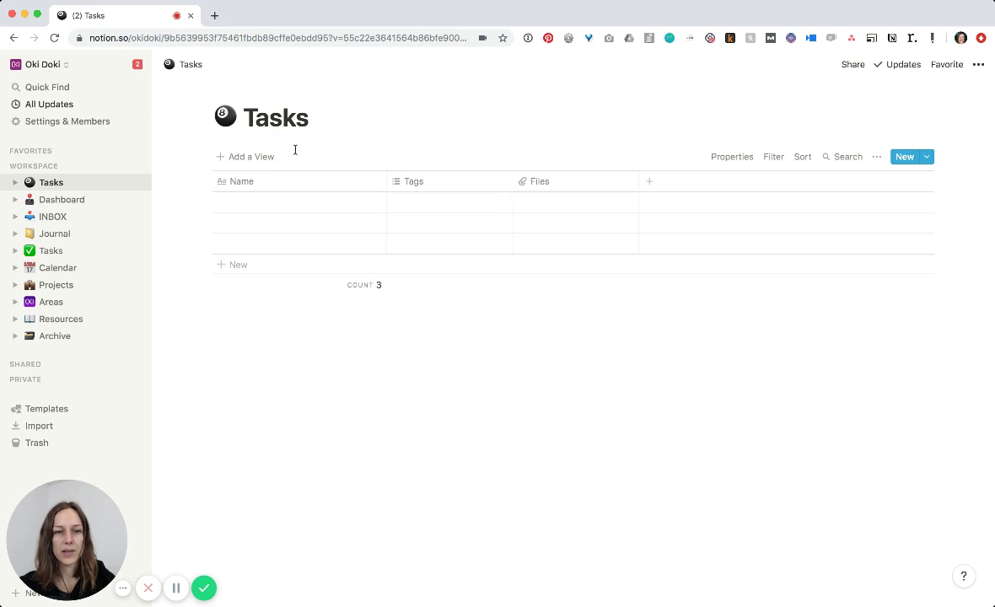
Fill the first row's Name with "this would be the name of your tasks".
{"action": "left_click", "coordinate": [306, 200]}
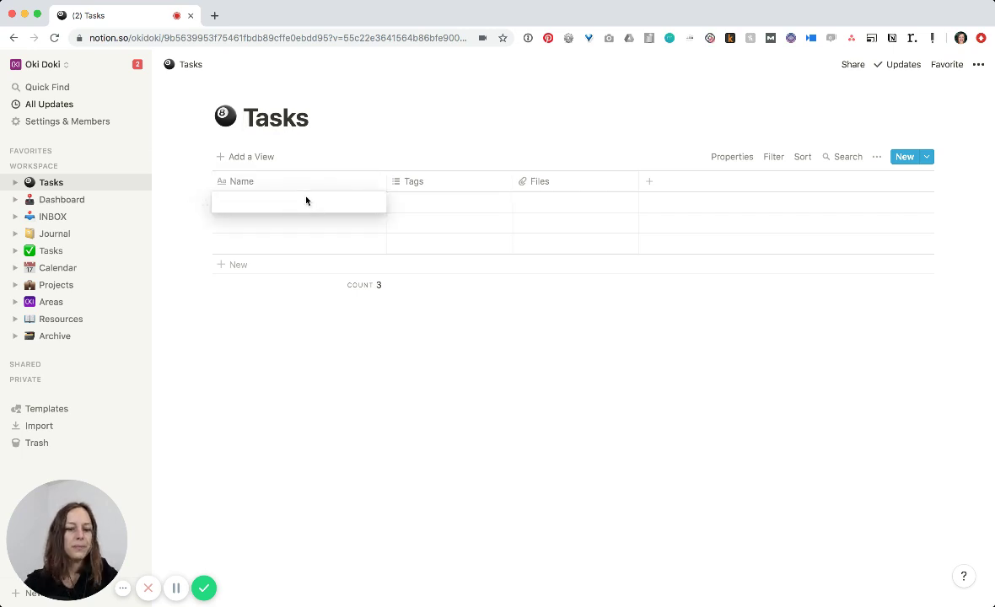
{"action": "type", "text": "this would"}
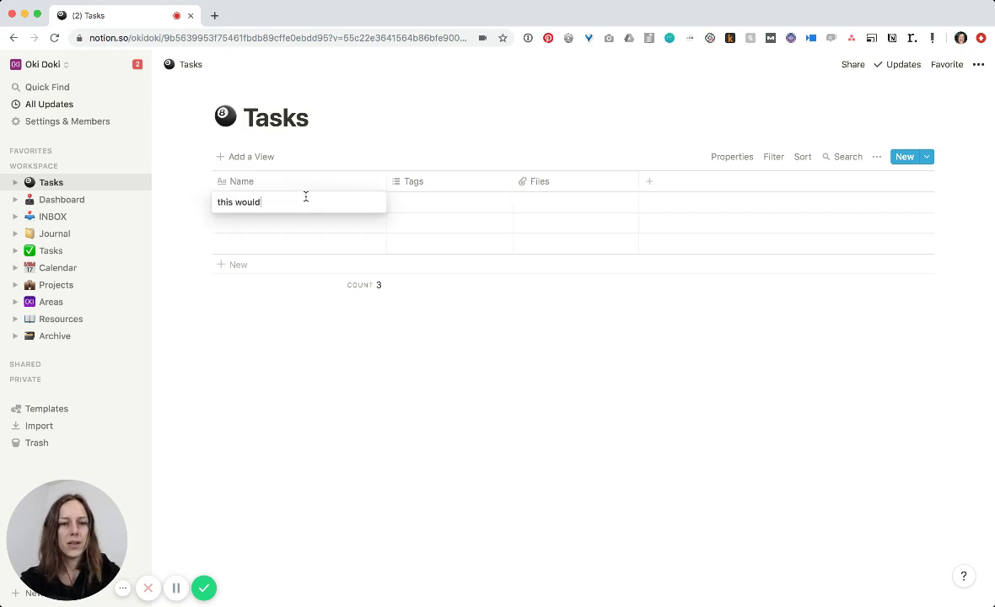
{"action": "type", "text": " be the name of your tasks"}
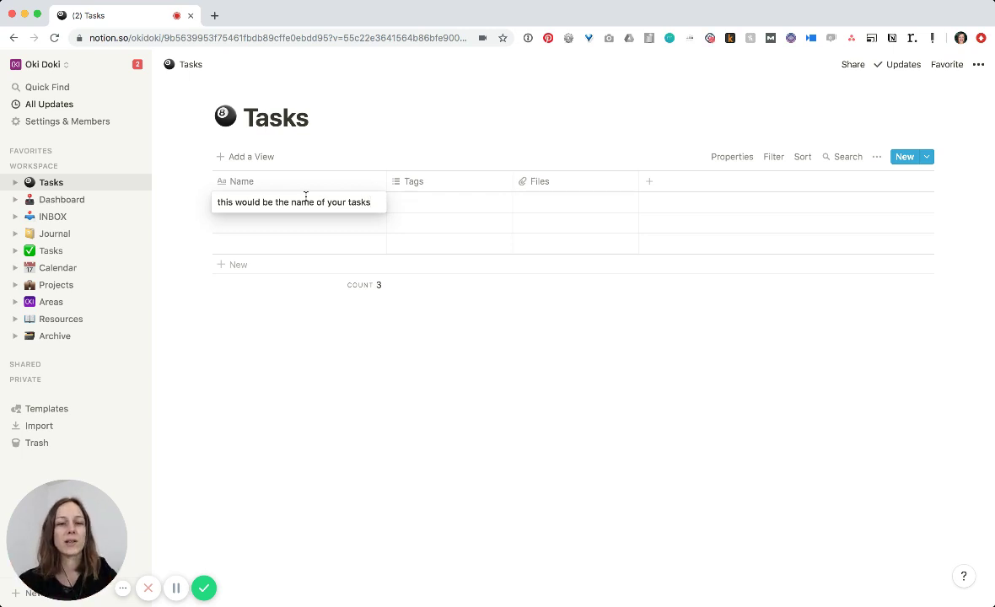
{"action": "key", "text": "Escape"}
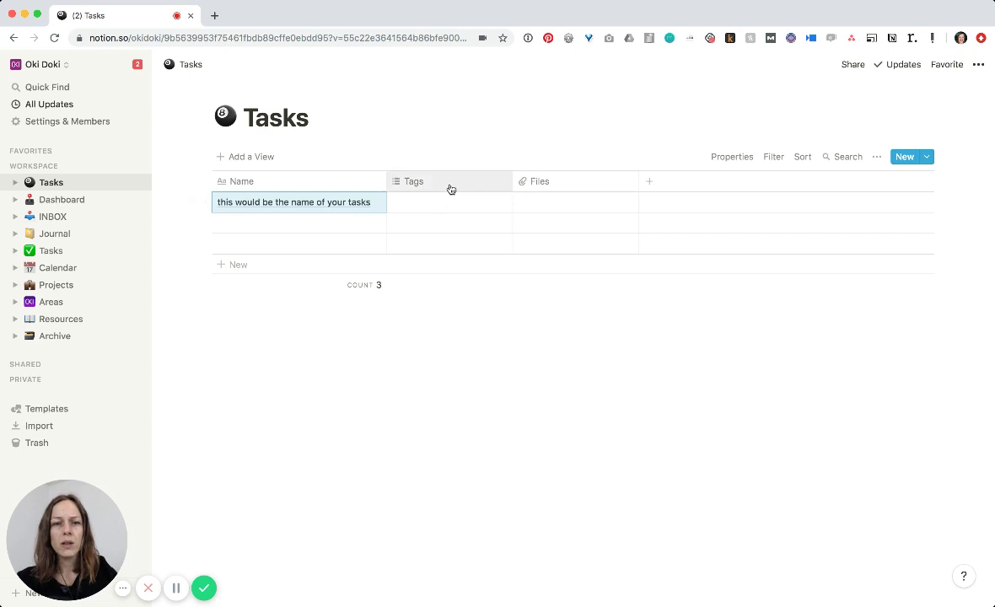
Change the Files column's property type to URL and rename the column URL.
{"action": "left_click", "coordinate": [573, 187]}
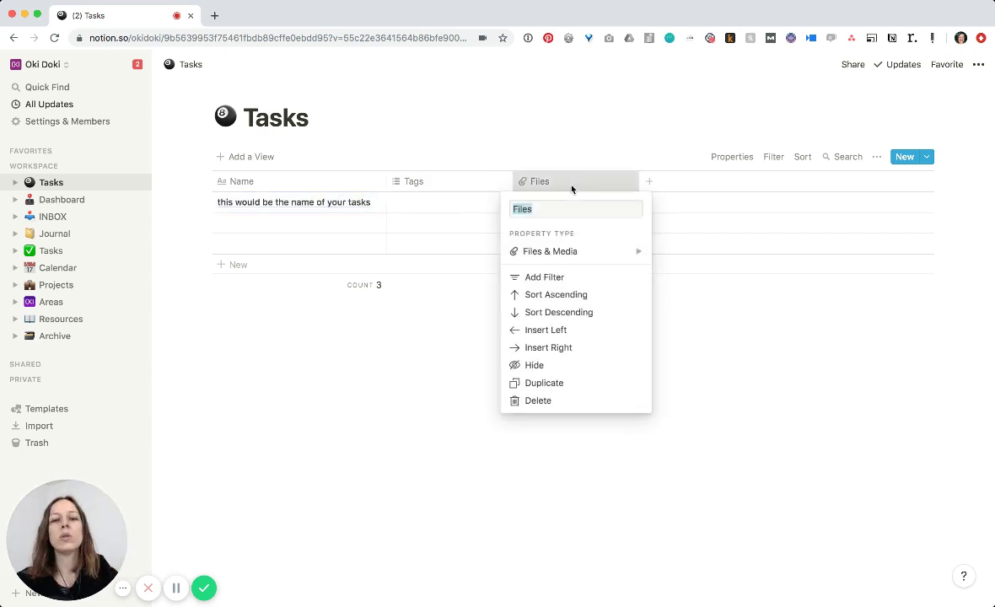
{"action": "mouse_move", "coordinate": [592, 255]}
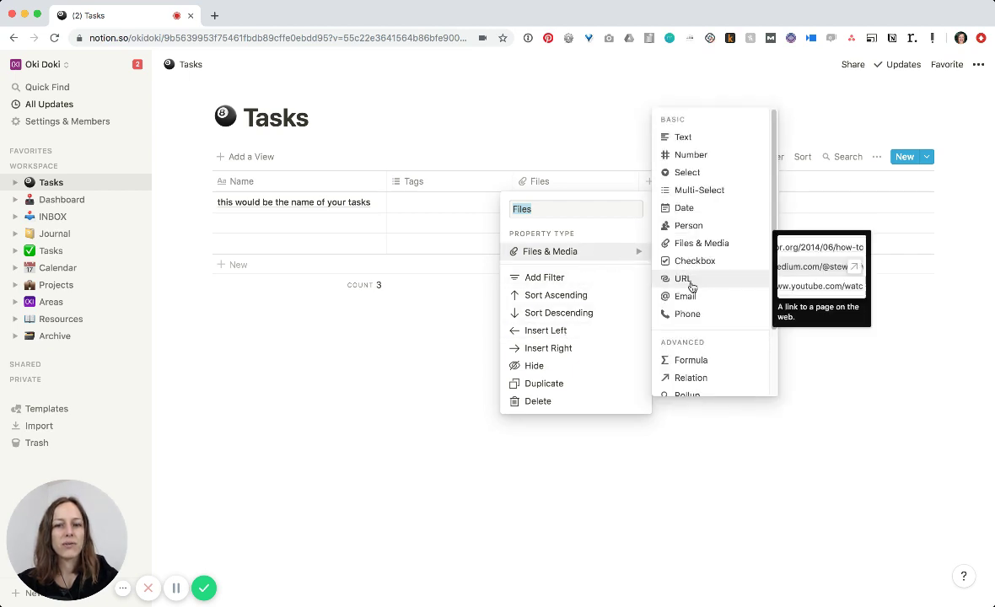
{"action": "key", "text": "Return"}
{"action": "left_click", "coordinate": [539, 186]}
{"action": "type", "text": "URL"}
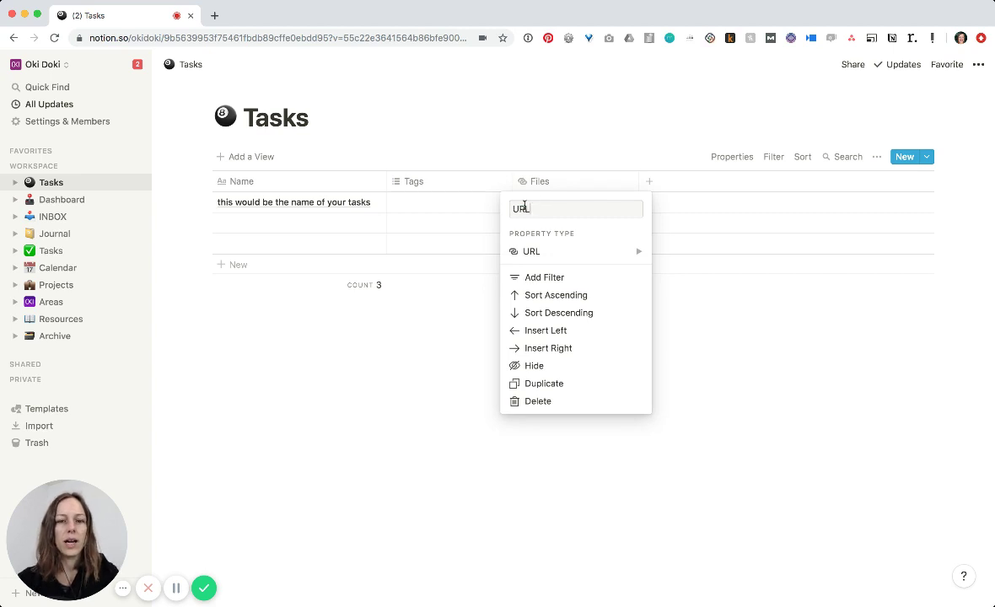
{"action": "key", "text": "Return"}
Add a column named Status with the Select property type.
{"action": "left_click", "coordinate": [648, 182]}
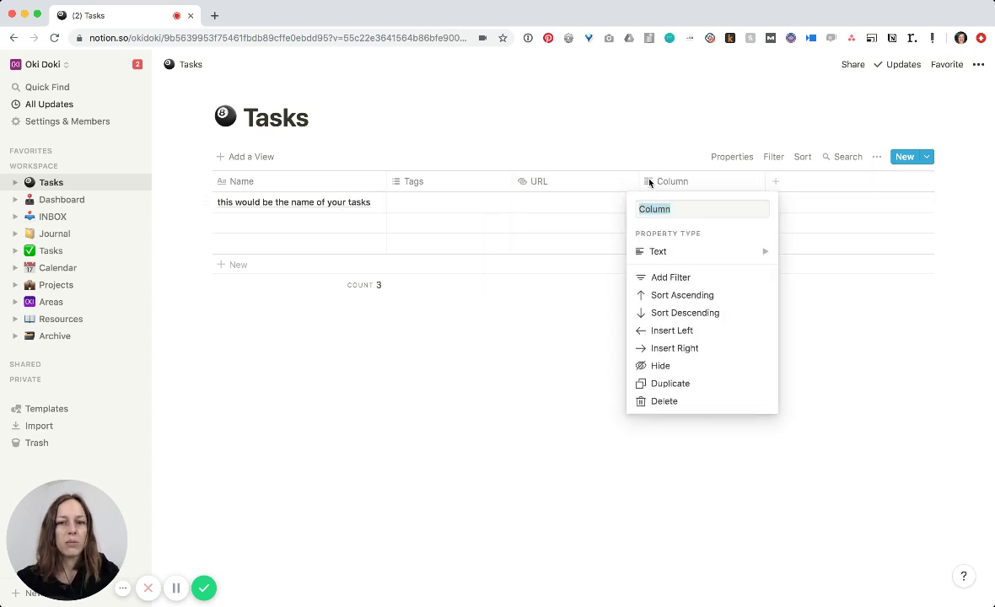
{"action": "type", "text": "Status"}
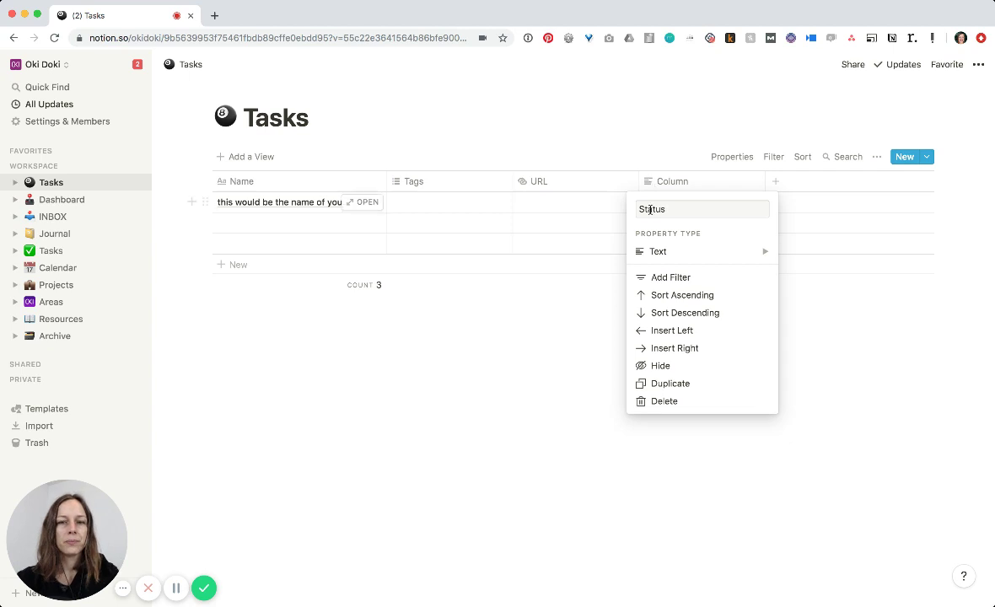
{"action": "left_click", "coordinate": [699, 251]}
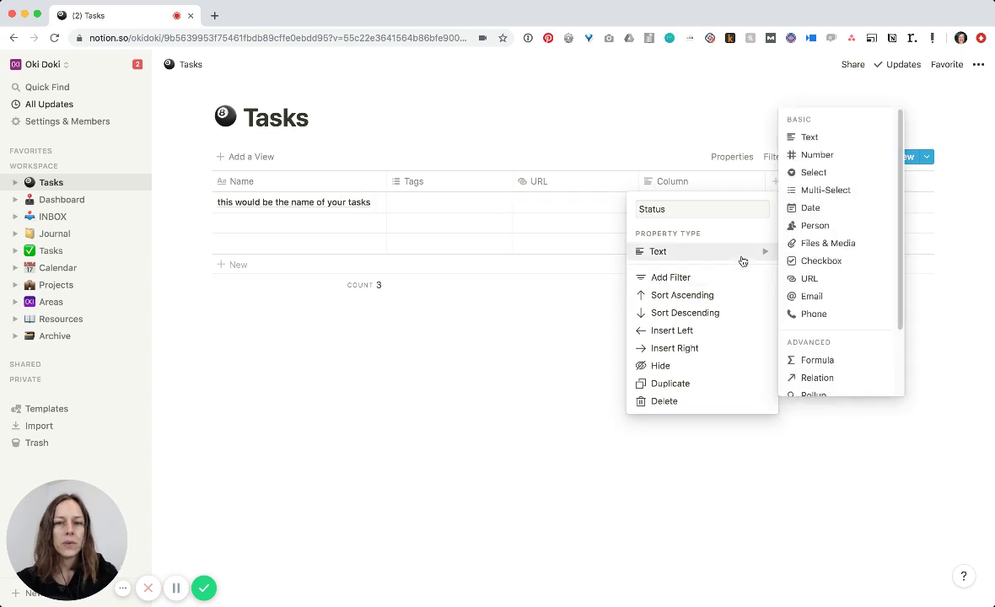
{"action": "left_click", "coordinate": [815, 174]}
Create the Status options "In progress" and "Not started" from the first row's Status cell.
{"action": "left_click", "coordinate": [699, 183]}
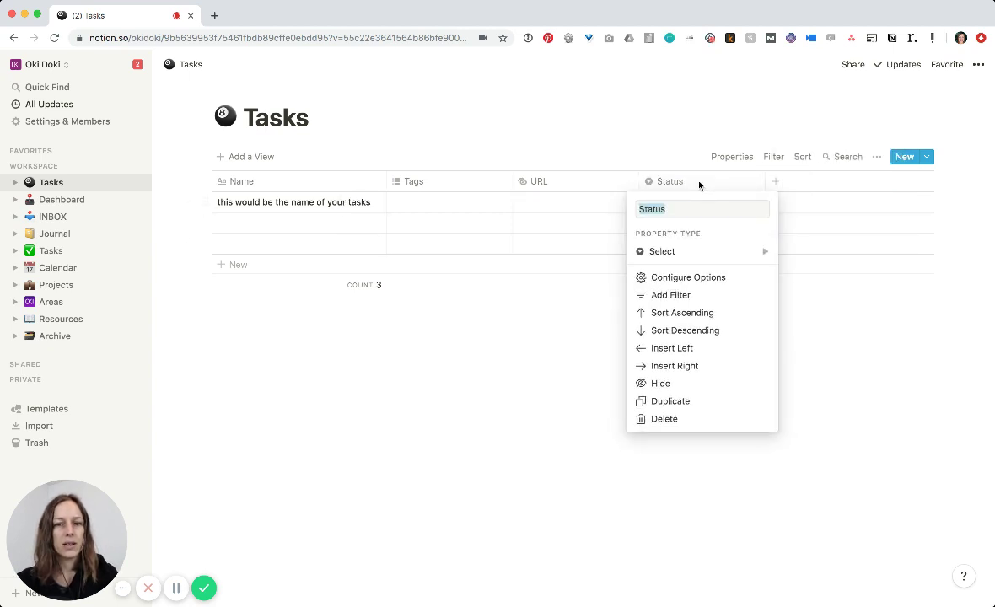
{"action": "left_click", "coordinate": [688, 277]}
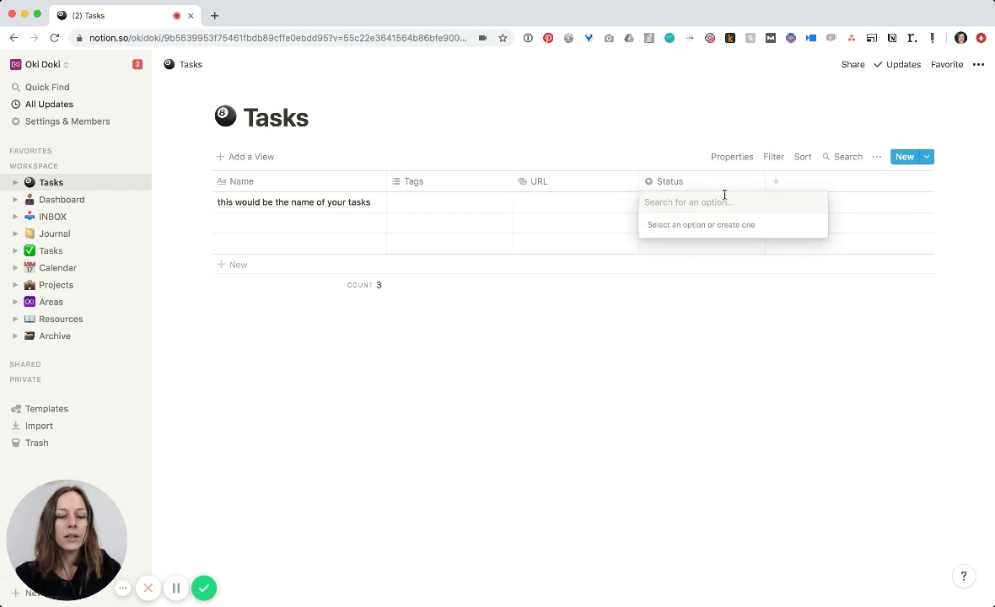
{"action": "type", "text": "P"}
{"action": "key", "text": "BackSpace"}
{"action": "type", "text": "In "}
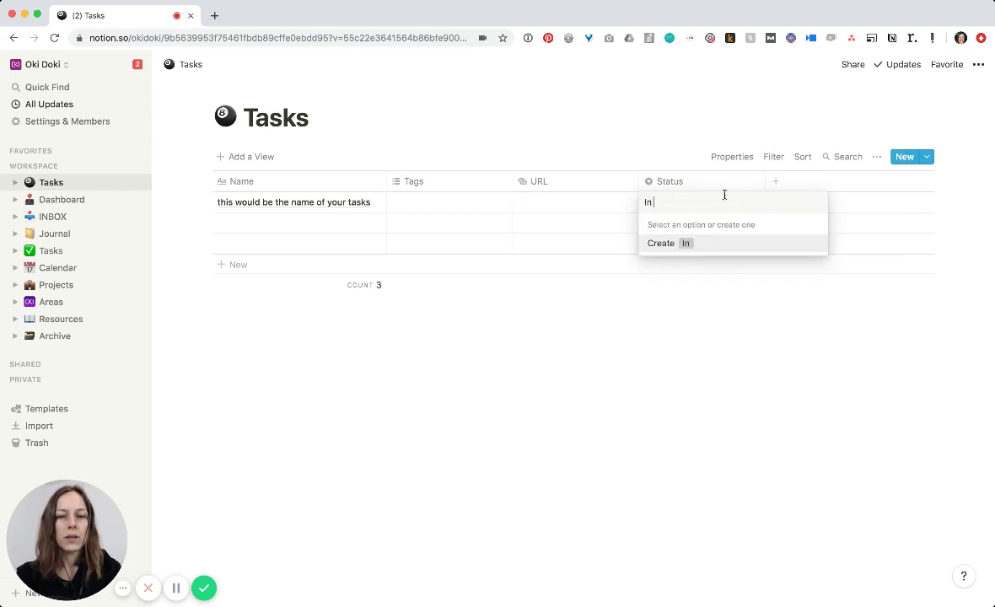
{"action": "type", "text": "progress"}
{"action": "key", "text": "Return"}
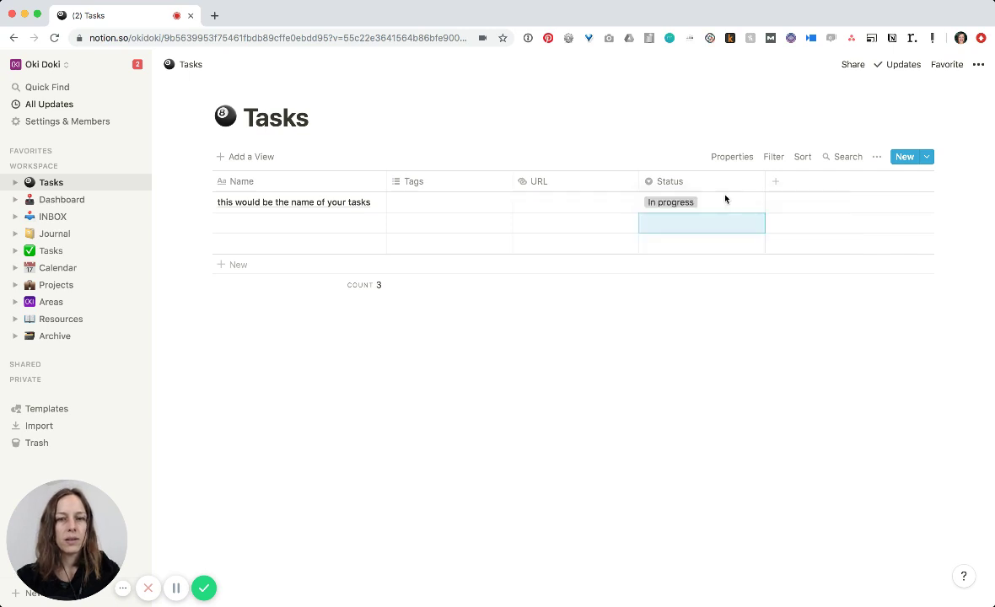
{"action": "left_click", "coordinate": [725, 199]}
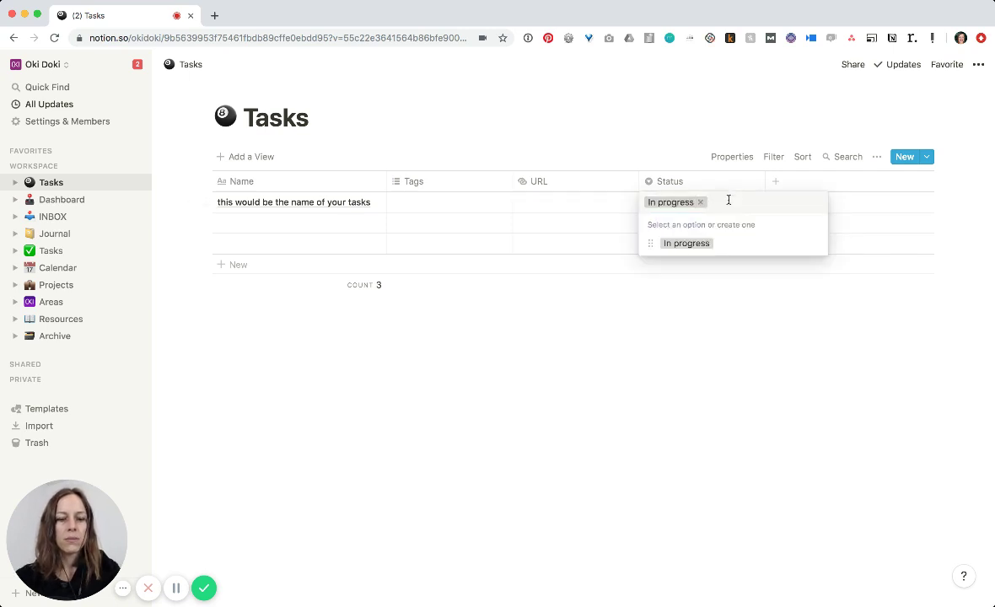
{"action": "type", "text": "Not started"}
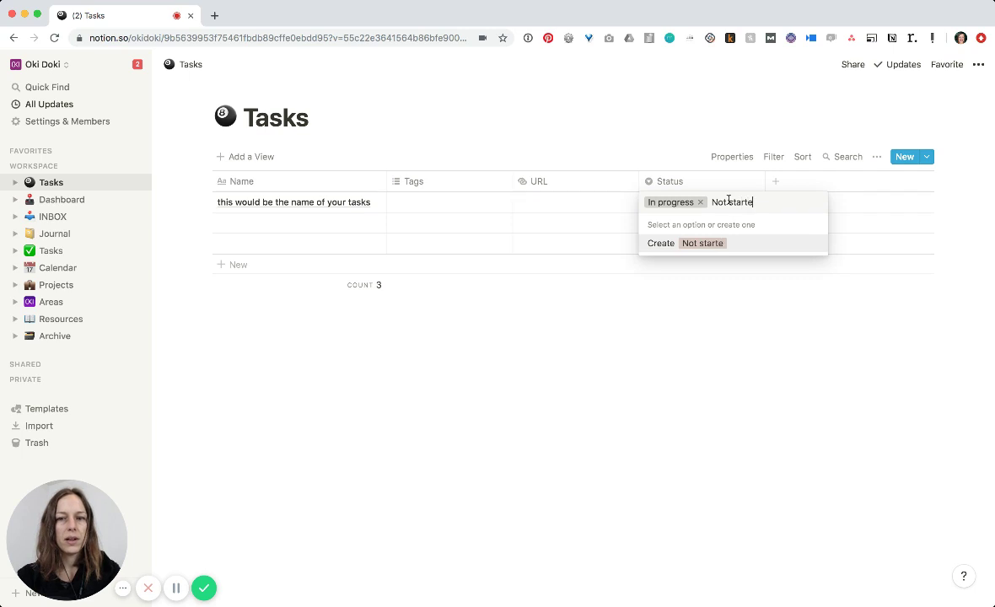
{"action": "key", "text": "Return"}
Create the further Status options "Waiting" and "Complete" in the first row, leaving Complete selected.
{"action": "left_click", "coordinate": [725, 204]}
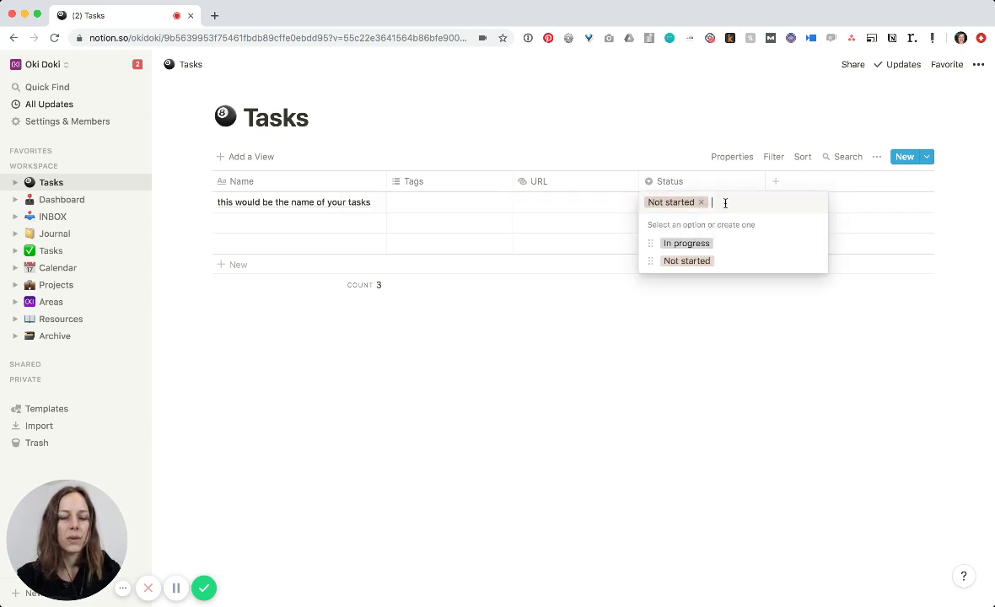
{"action": "type", "text": "Waiting"}
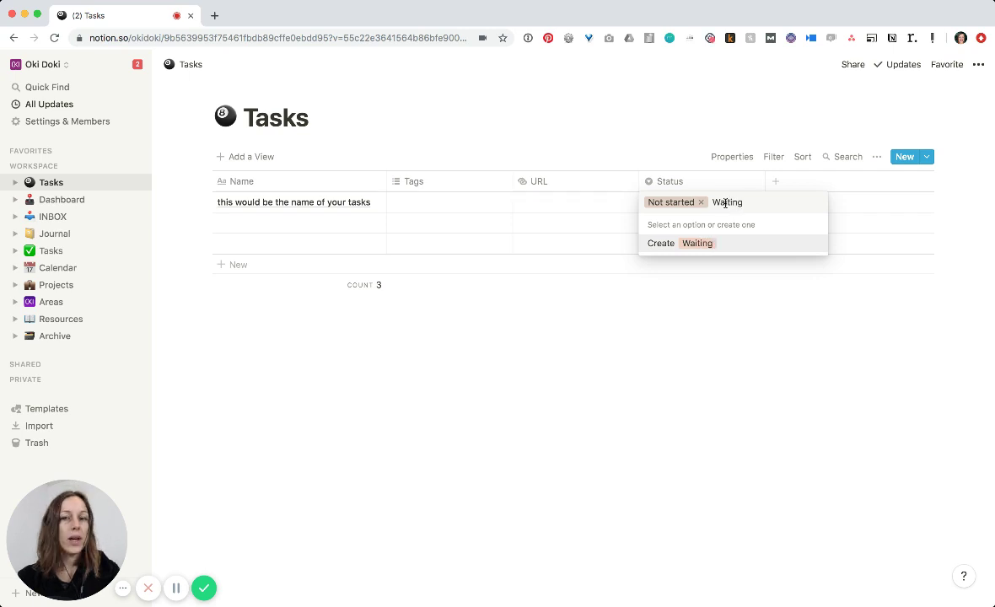
{"action": "key", "text": "Return"}
{"action": "left_click", "coordinate": [731, 201]}
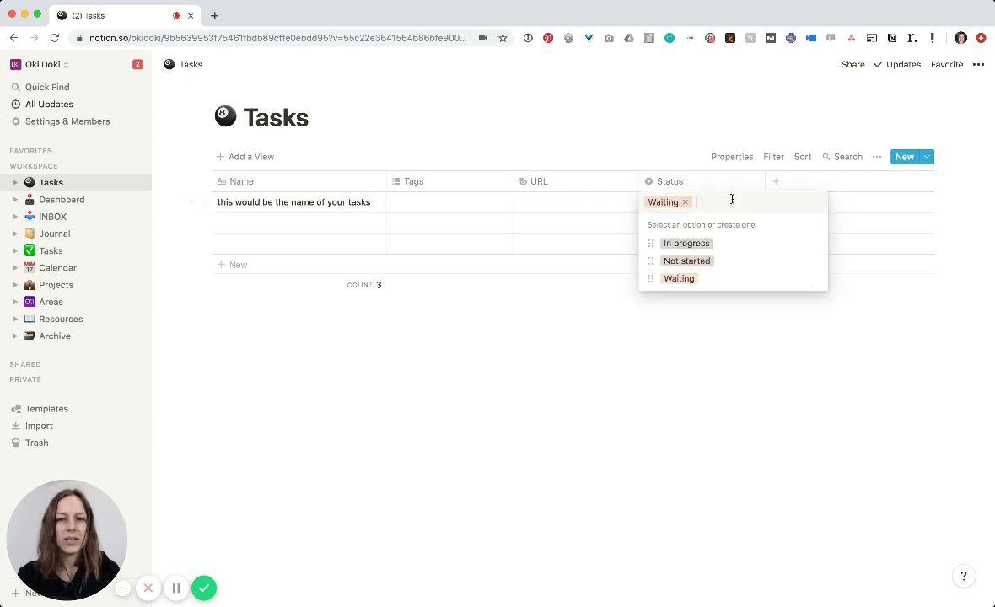
{"action": "type", "text": "Complete"}
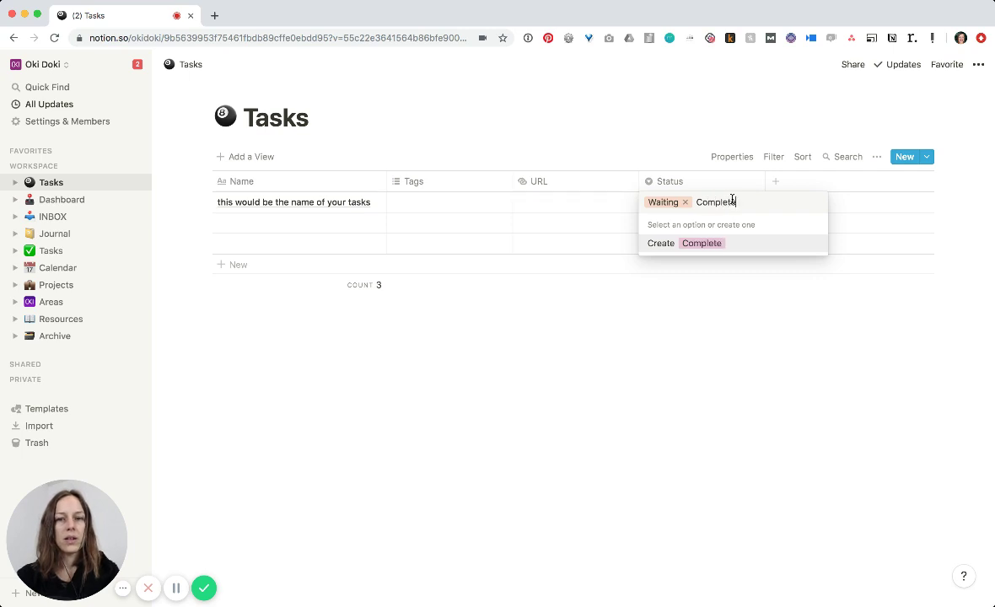
{"action": "key", "text": "Return"}
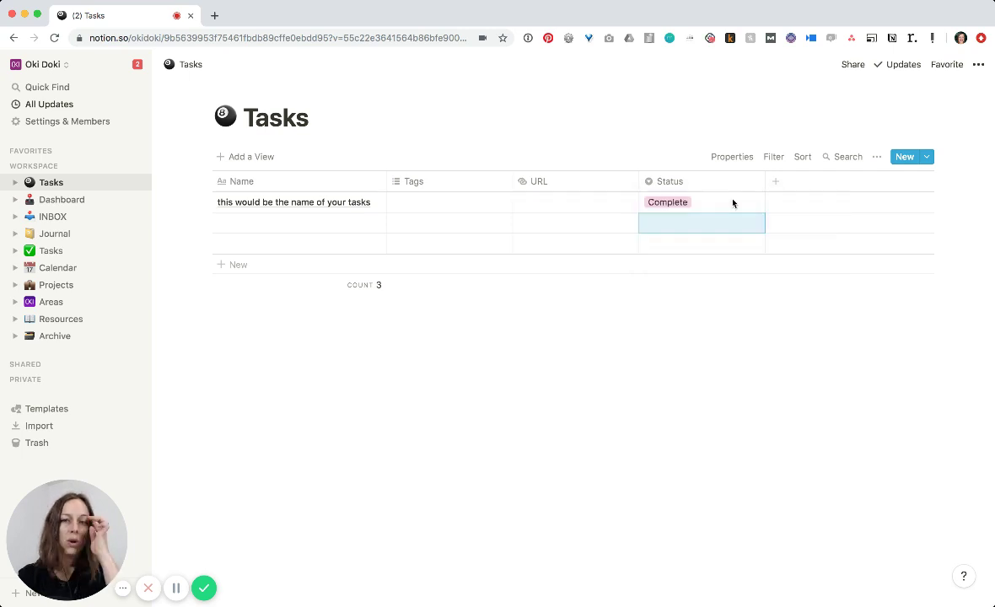
Add a checkbox column named Done and move it in front of the Name column.
{"action": "left_click", "coordinate": [778, 184]}
{"action": "mouse_move", "coordinate": [830, 261]}
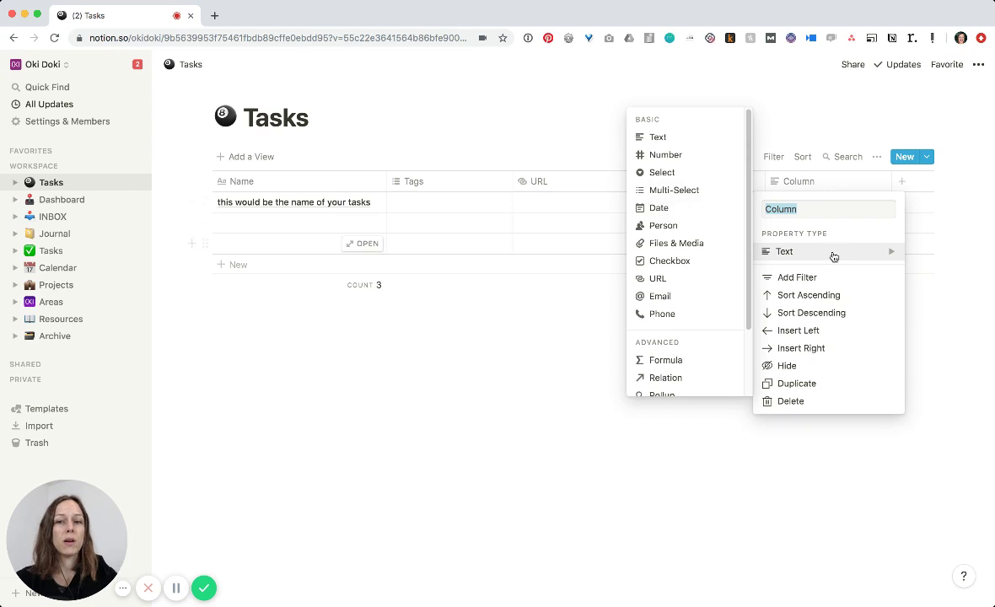
{"action": "left_click", "coordinate": [681, 261]}
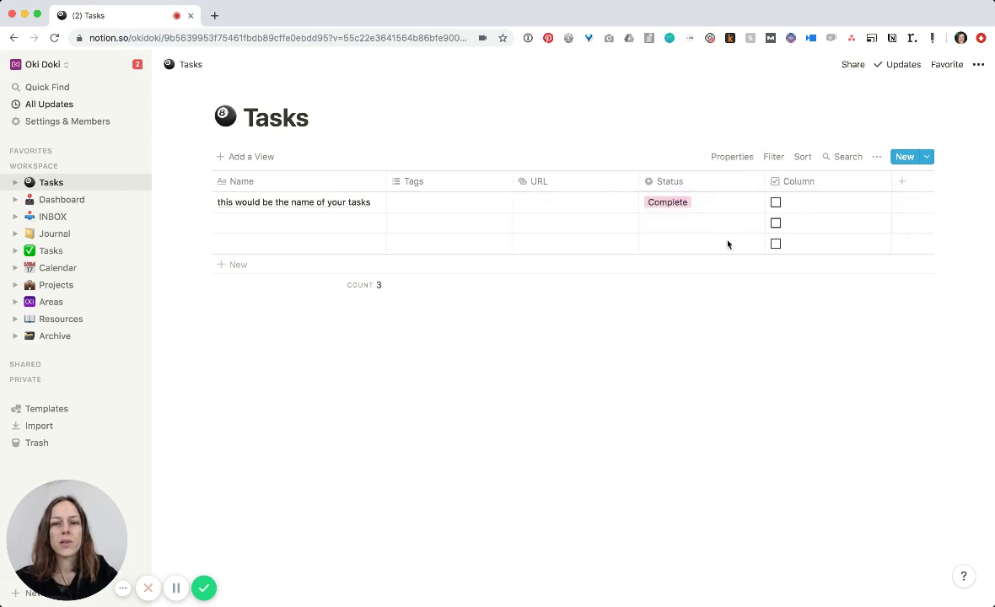
{"action": "left_click", "coordinate": [811, 189]}
{"action": "type", "text": "Done"}
{"action": "key", "text": "Return"}
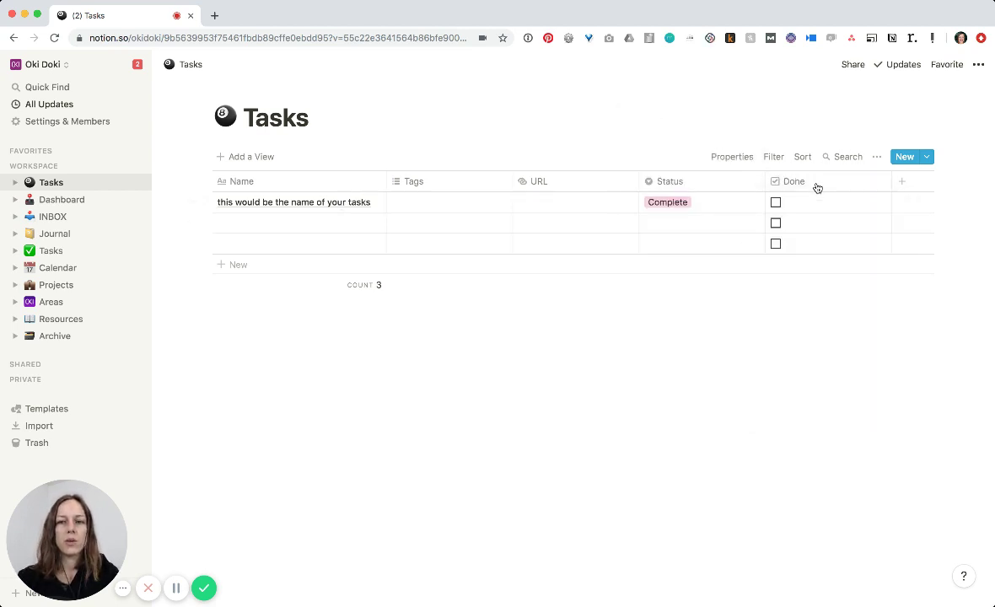
{"action": "left_click_drag", "start_coordinate": [817, 181], "coordinate": [275, 186]}
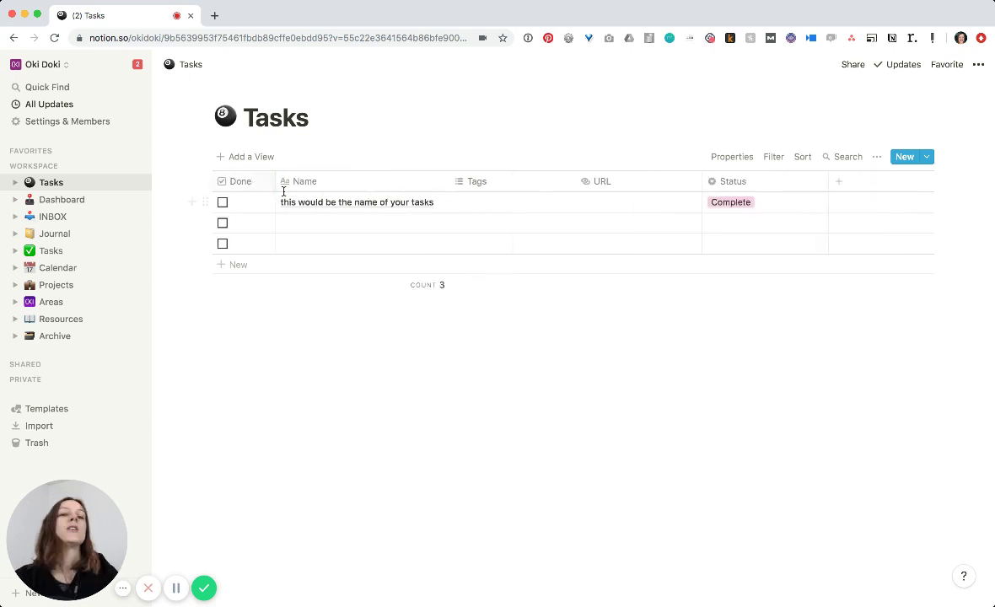
Create a new table view of the database named "Unfinished business".
{"action": "left_click", "coordinate": [257, 158]}
{"action": "type", "text": "Un"}
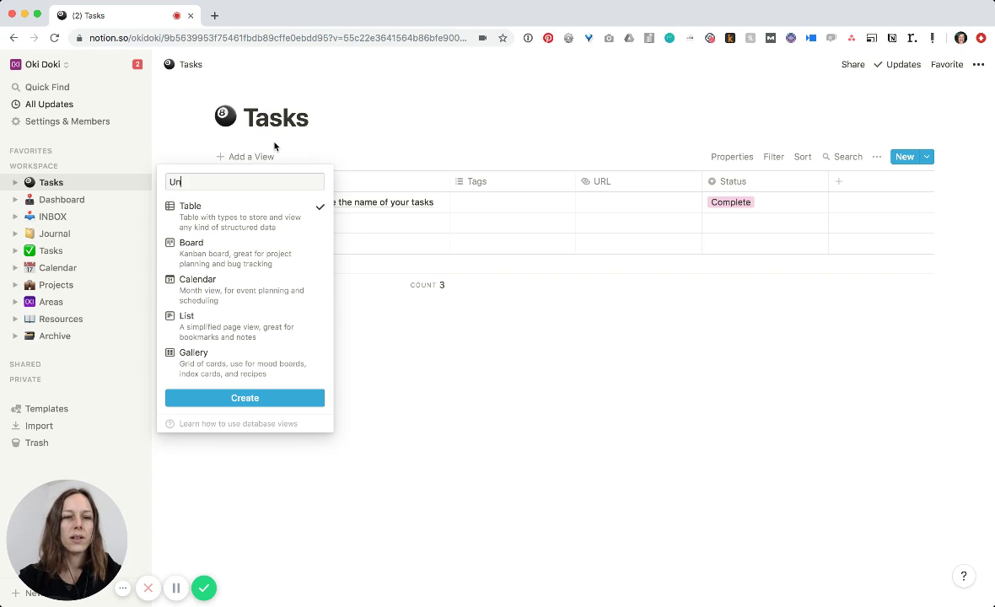
{"action": "type", "text": "finished b"}
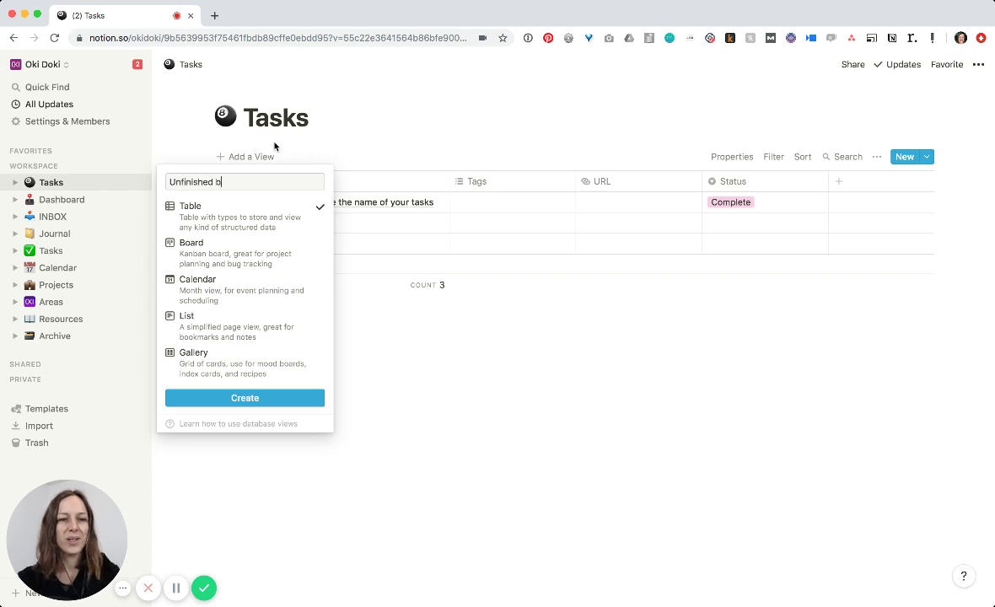
{"action": "type", "text": "usiness"}
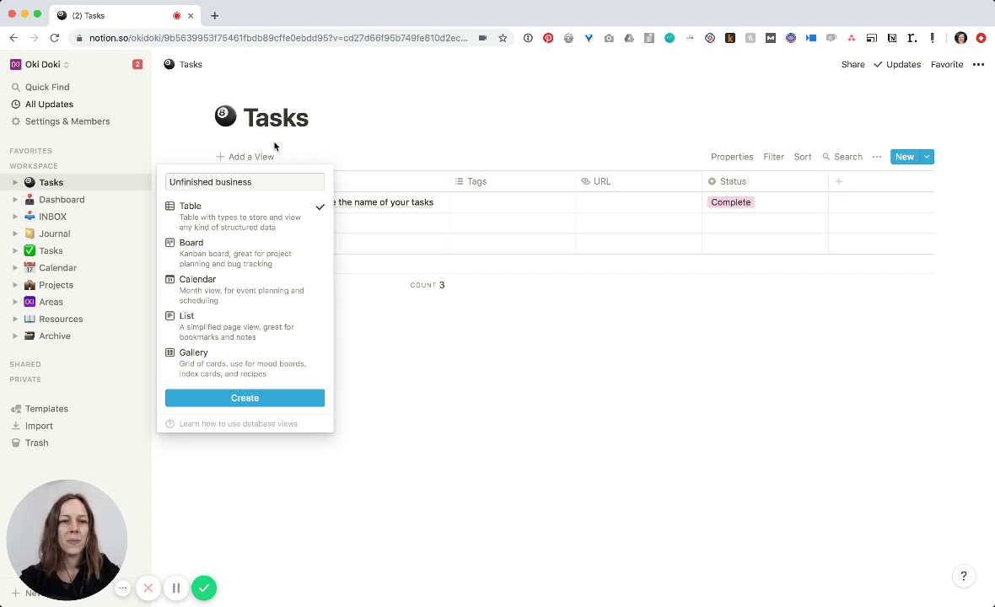
{"action": "key", "text": "Return"}
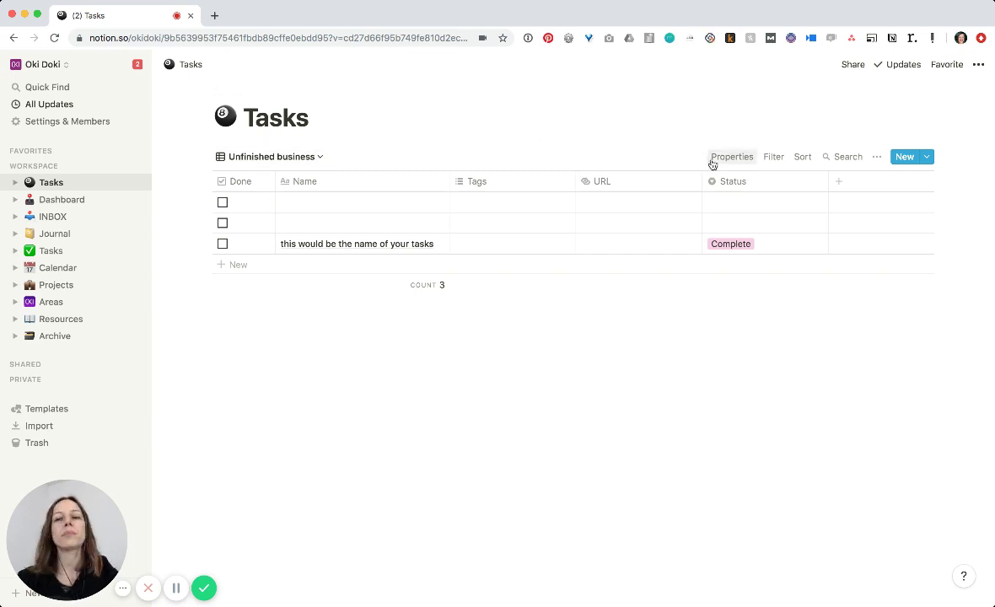
Filter the Unfinished business view to show only tasks whose Done property Is Not checked.
{"action": "left_click", "coordinate": [774, 160]}
{"action": "left_click", "coordinate": [733, 276]}
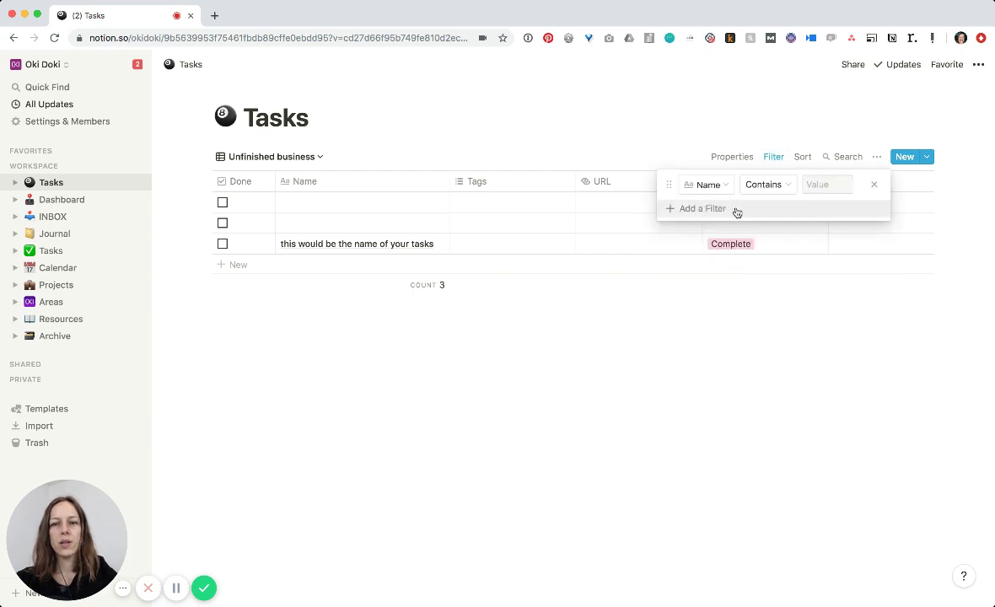
{"action": "left_click", "coordinate": [723, 188]}
{"action": "left_click", "coordinate": [691, 254]}
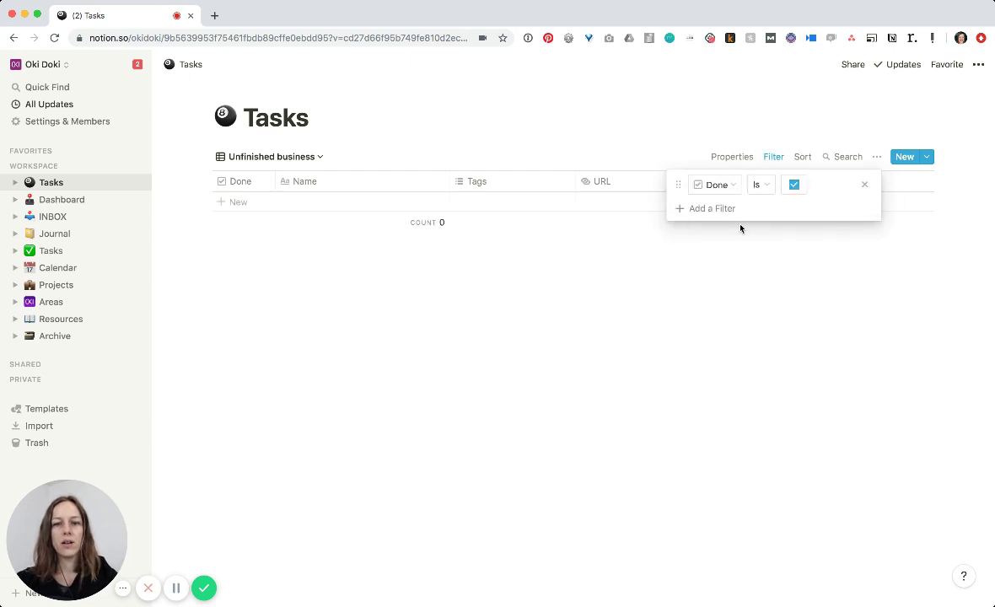
{"action": "left_click", "coordinate": [759, 186]}
{"action": "left_click", "coordinate": [732, 225]}
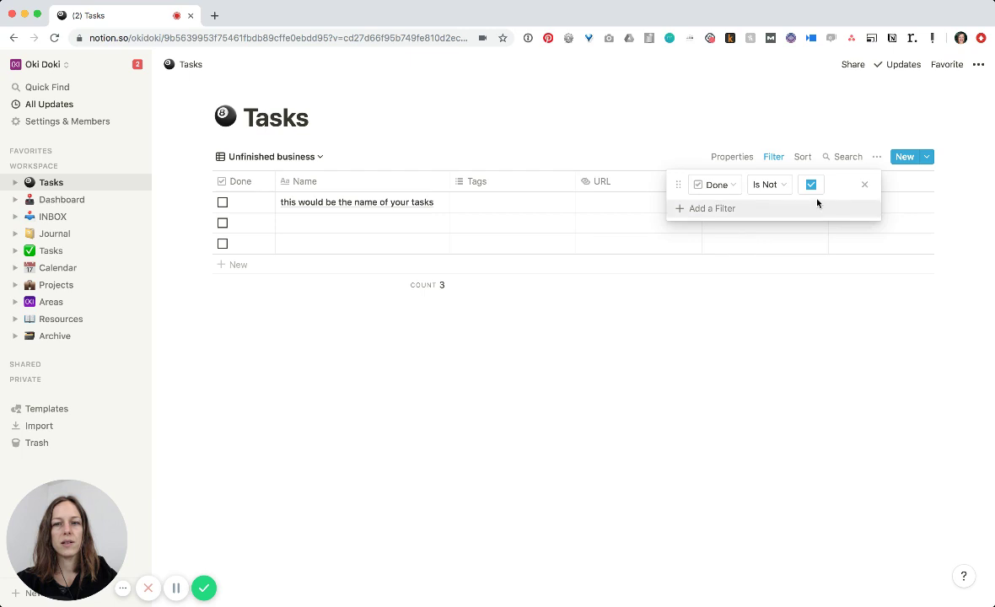
{"action": "left_click", "coordinate": [655, 129]}
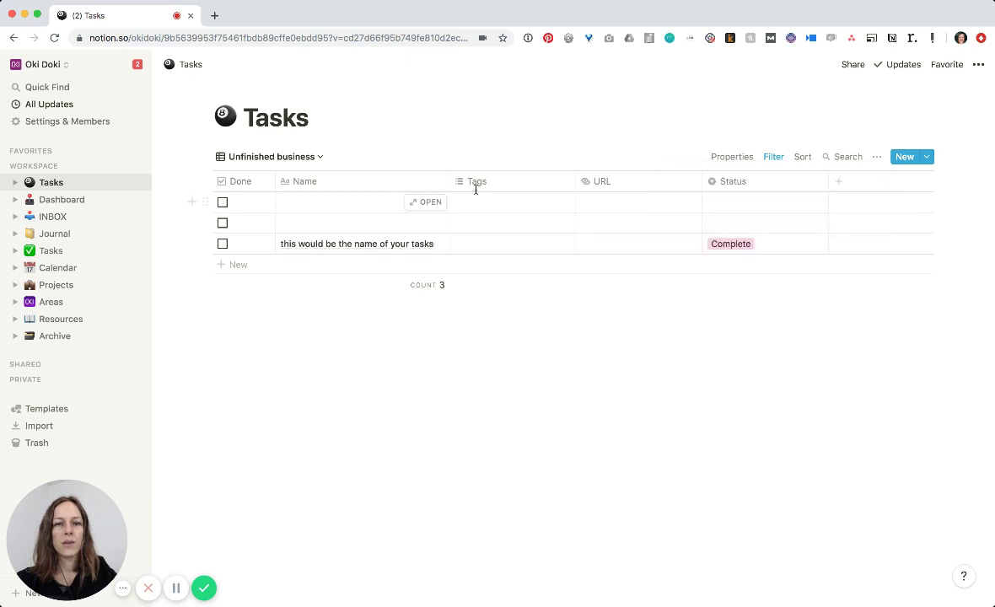
Add a sort by Name in ascending order to the Unfinished business view.
{"action": "left_click", "coordinate": [810, 162]}
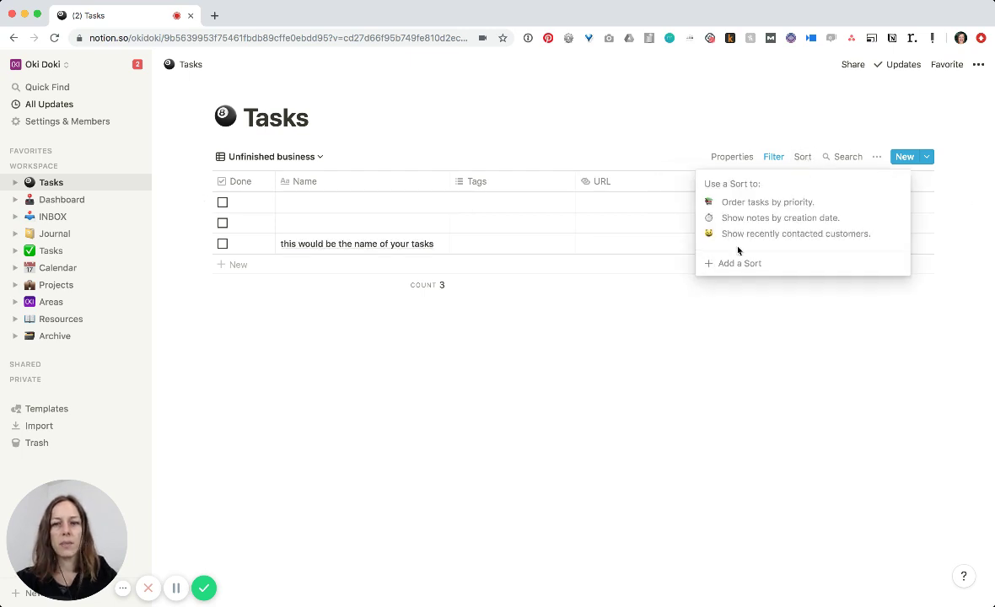
{"action": "left_click", "coordinate": [740, 261]}
{"action": "left_click", "coordinate": [754, 186]}
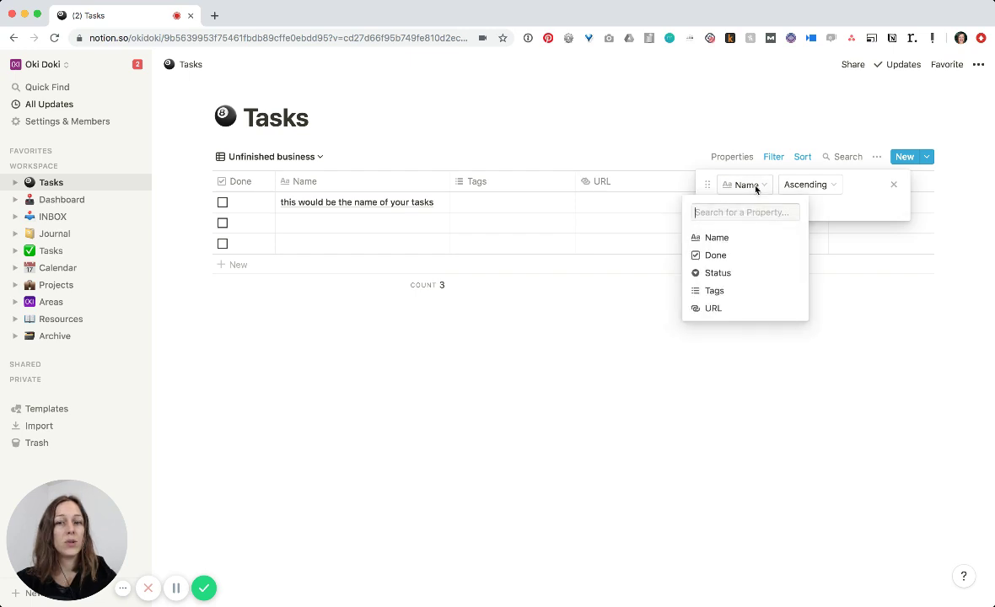
{"action": "left_click", "coordinate": [571, 371]}
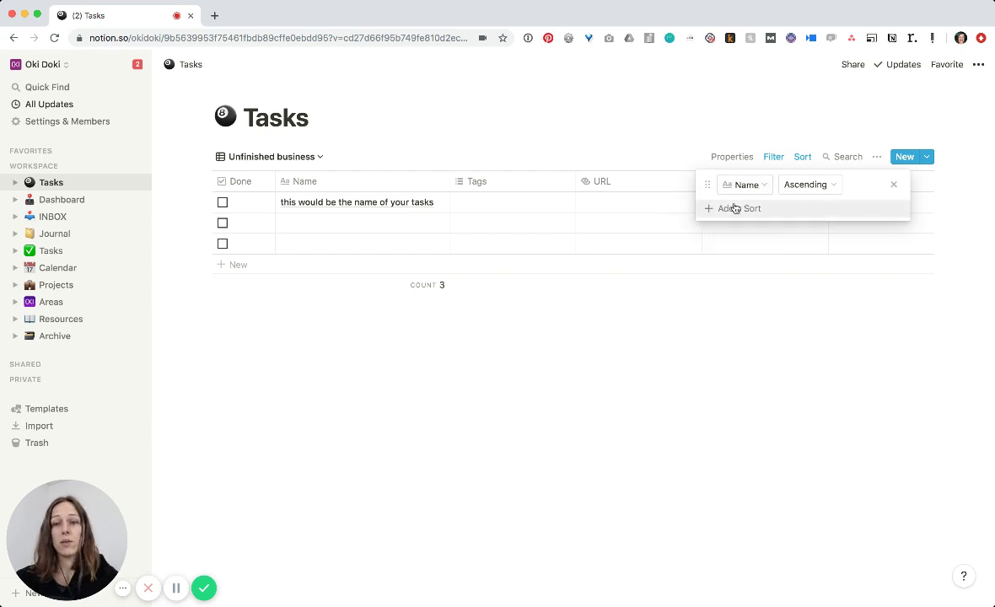
{"action": "left_click", "coordinate": [628, 97]}
Add a column after Status with the property type Date and name it Date.
{"action": "left_click", "coordinate": [848, 184]}
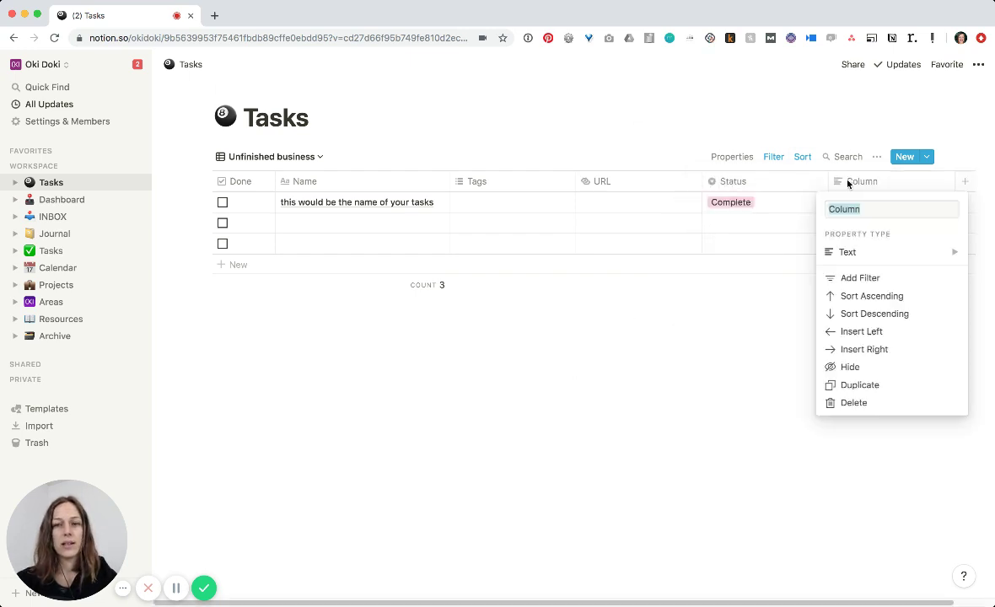
{"action": "mouse_move", "coordinate": [867, 255]}
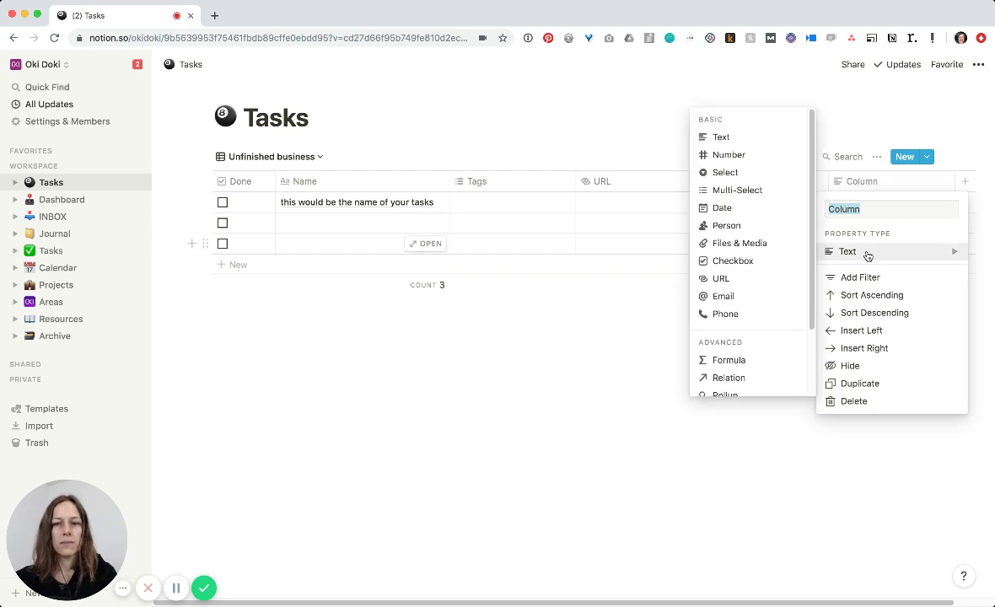
{"action": "left_click", "coordinate": [744, 213]}
{"action": "left_click", "coordinate": [845, 186]}
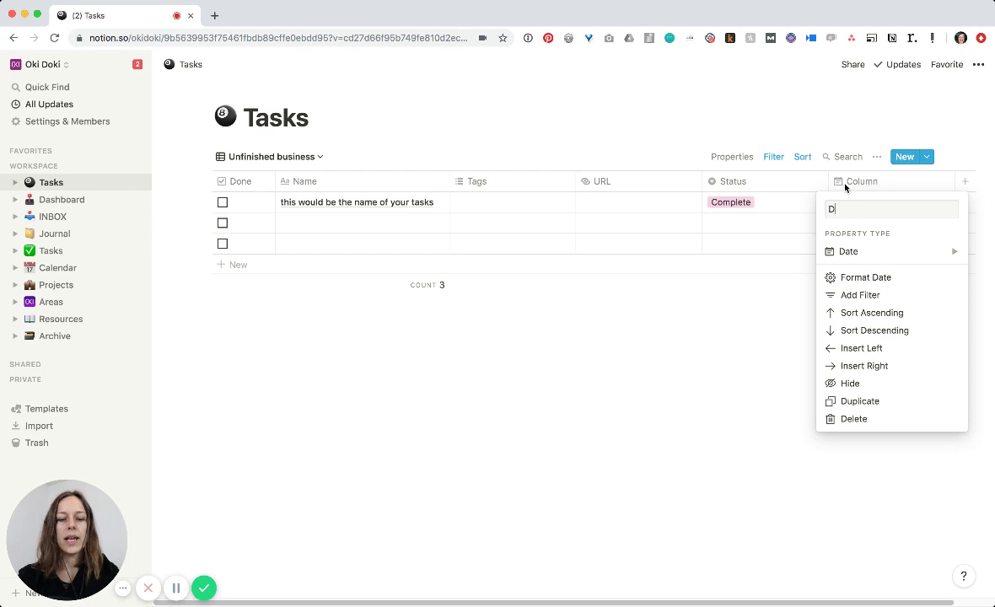
{"action": "key", "text": "Return"}
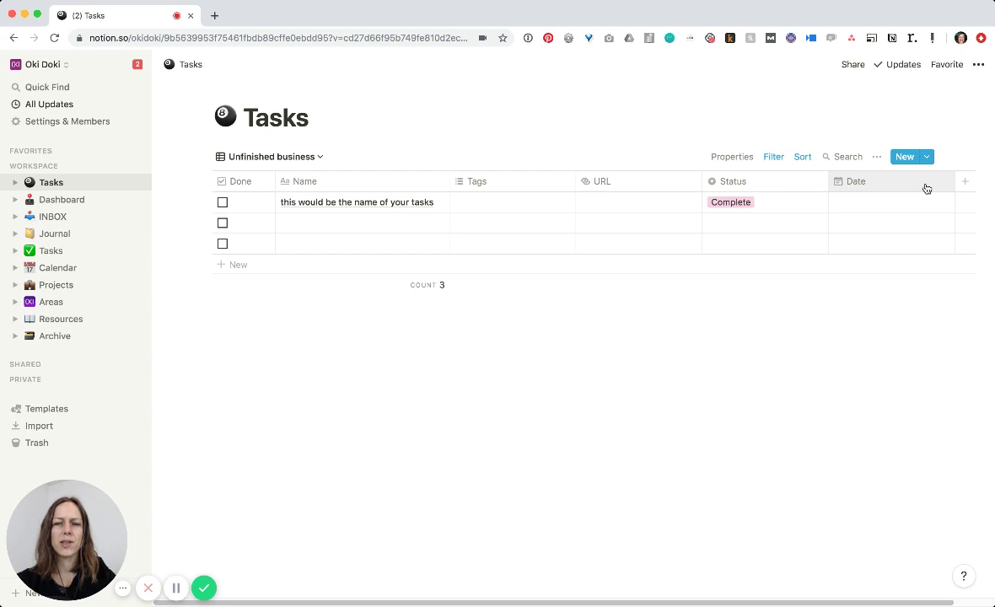
Give the first task a date range from Sep 11, 2019 to Sep 15, 2019 by enabling an end date.
{"action": "left_click", "coordinate": [874, 202]}
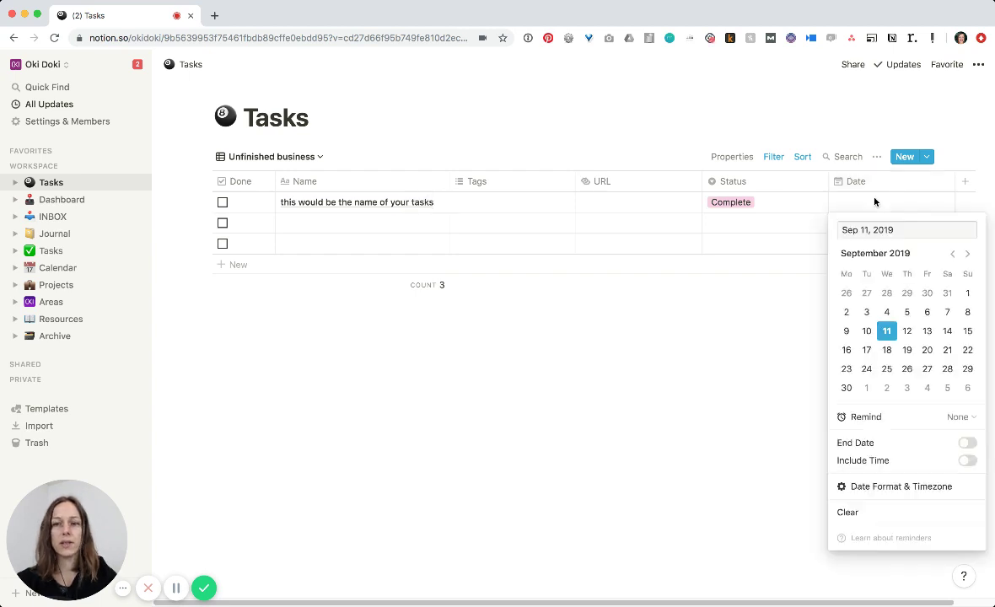
{"action": "left_click", "coordinate": [968, 444]}
{"action": "left_click", "coordinate": [963, 331]}
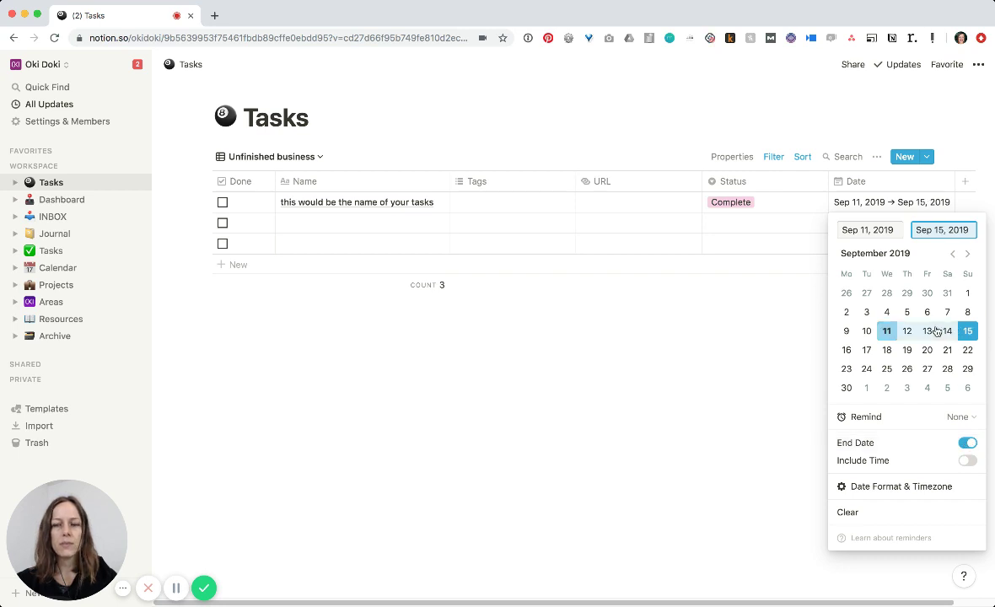
{"action": "left_click", "coordinate": [791, 399]}
{"action": "left_click", "coordinate": [732, 368]}
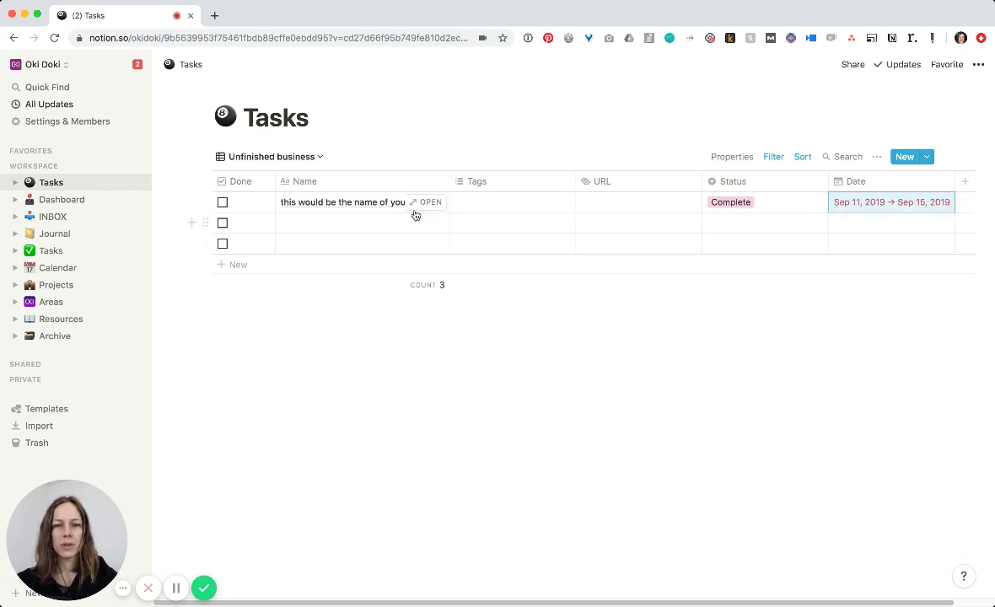
Name one of the blank tasks "this would be another task".
{"action": "left_click", "coordinate": [346, 224]}
{"action": "type", "text": "this woul be a"}
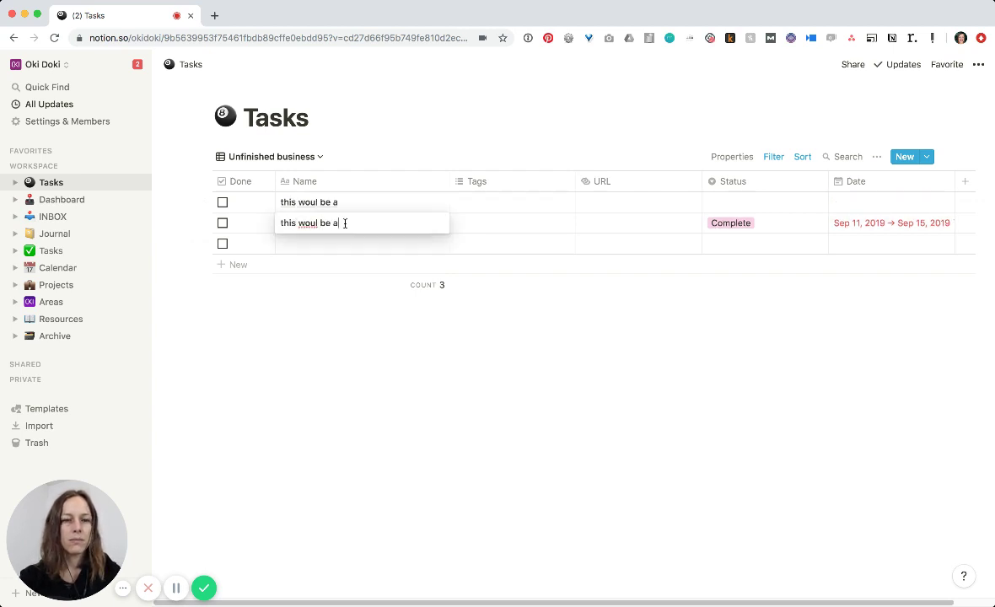
{"action": "key", "text": "Escape"}
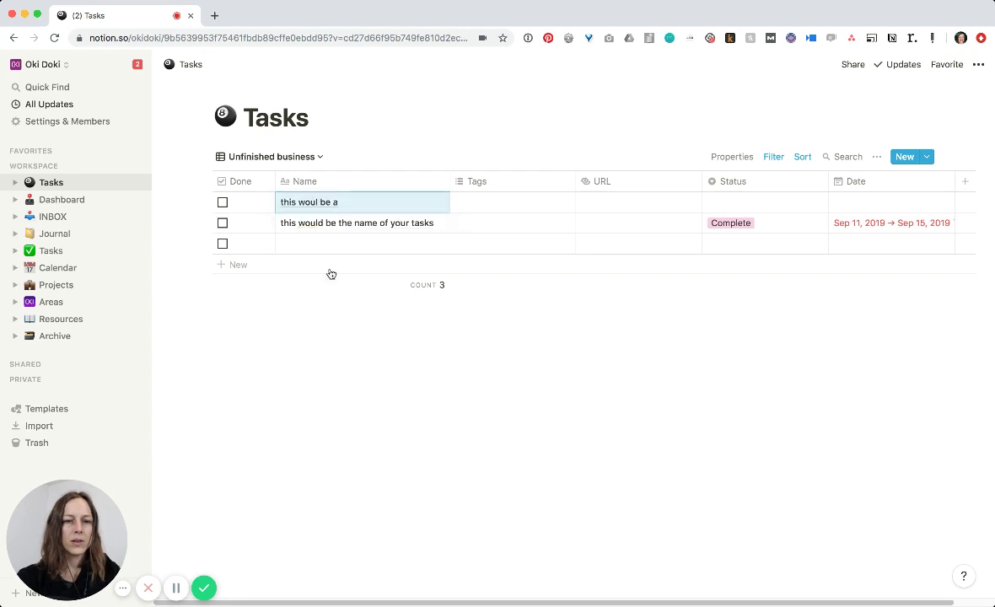
{"action": "left_click", "coordinate": [344, 200]}
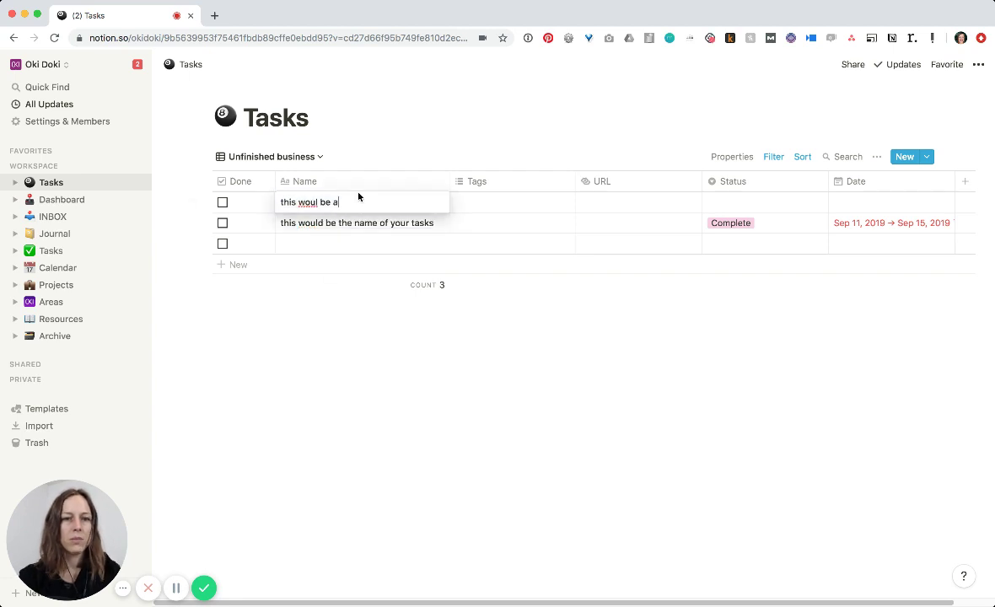
{"action": "type", "text": "nother task"}
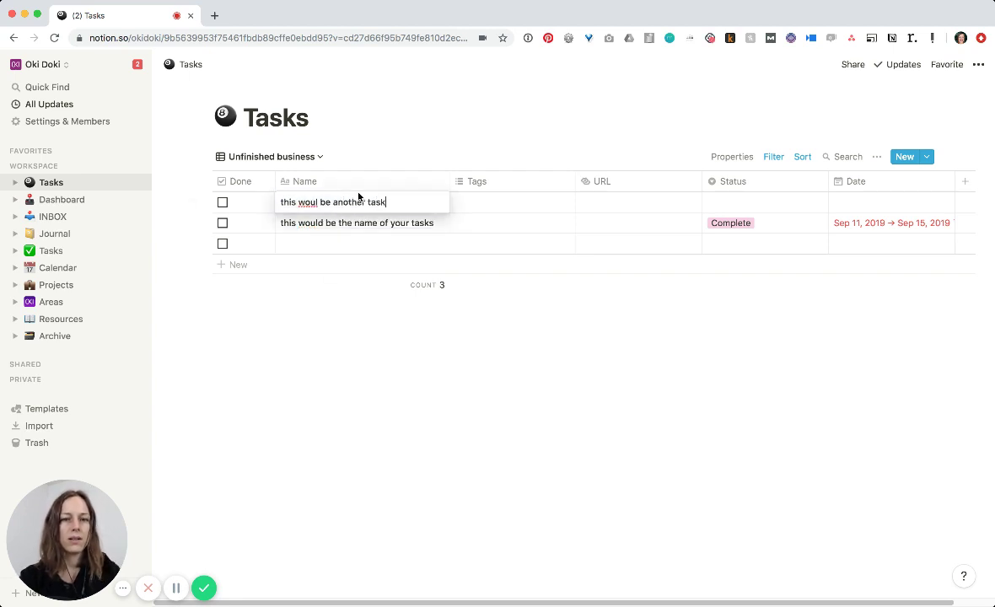
{"action": "type", "text": "d"}
{"action": "key", "text": "Escape"}
Name the remaining blank task "do that thing".
{"action": "left_click", "coordinate": [327, 246]}
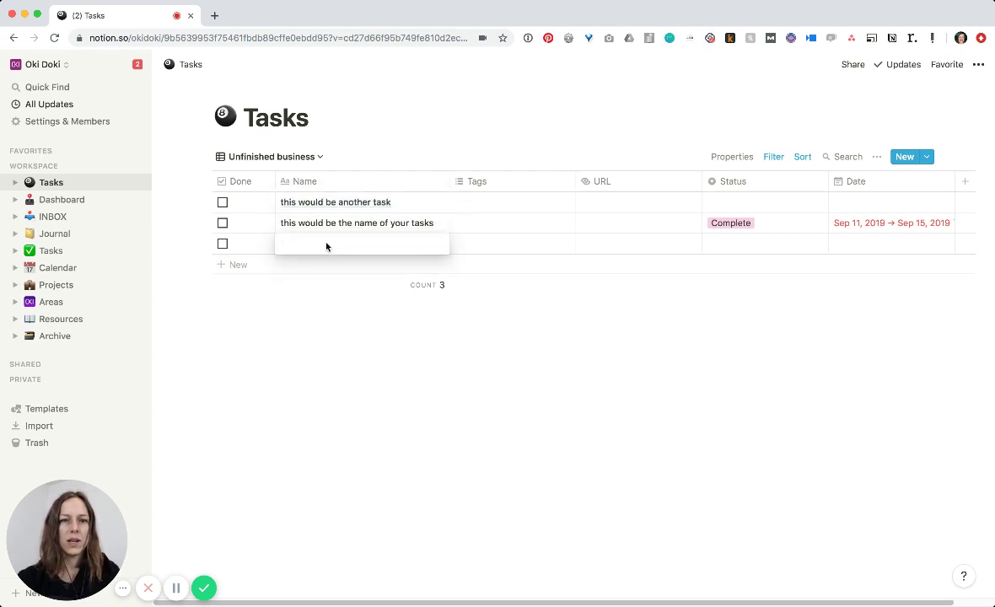
{"action": "type", "text": "do that thing"}
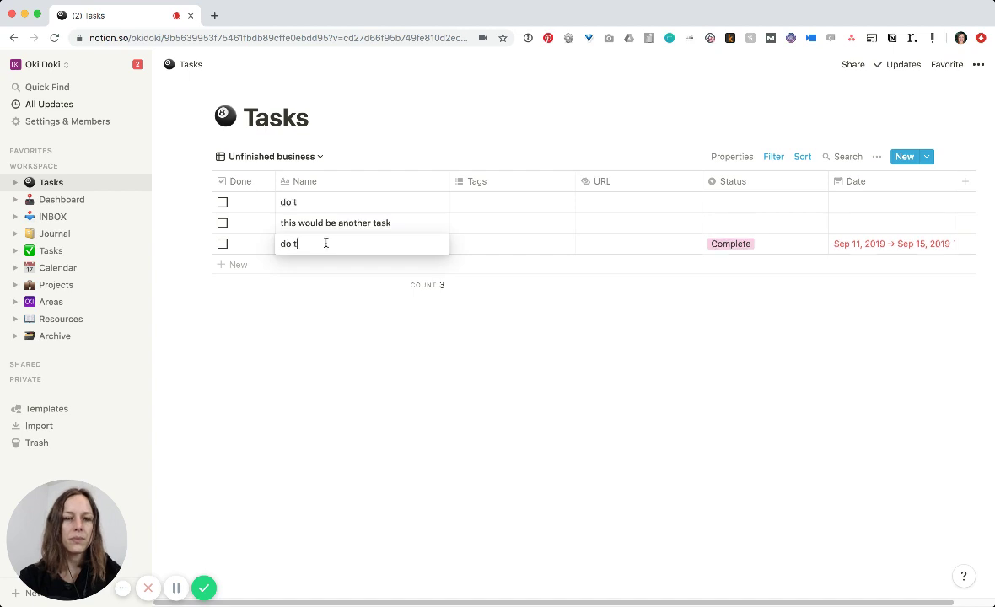
{"action": "key", "text": "Escape"}
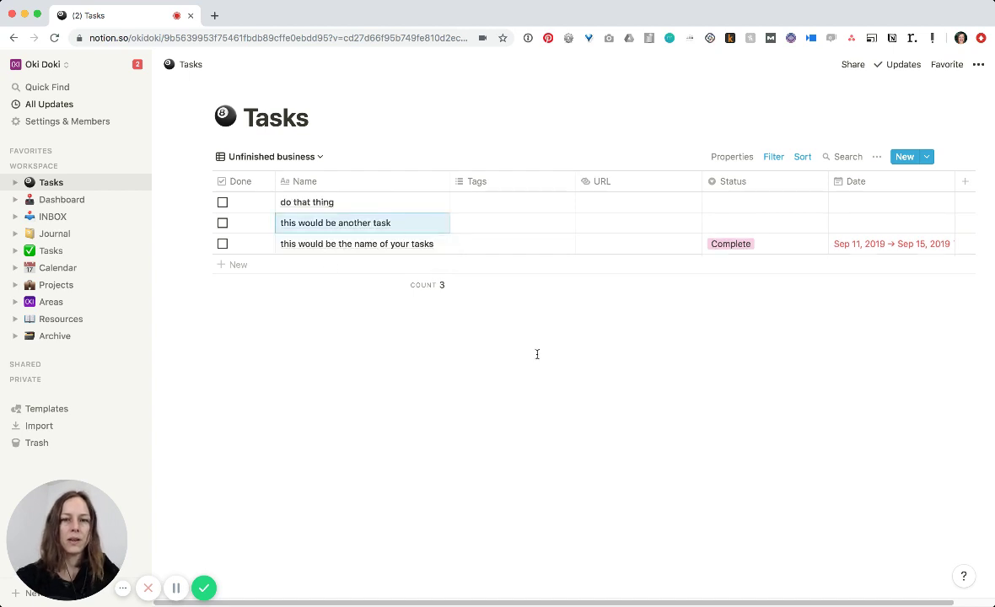
Change the view's sort to the Date property in descending order.
{"action": "left_click", "coordinate": [805, 157]}
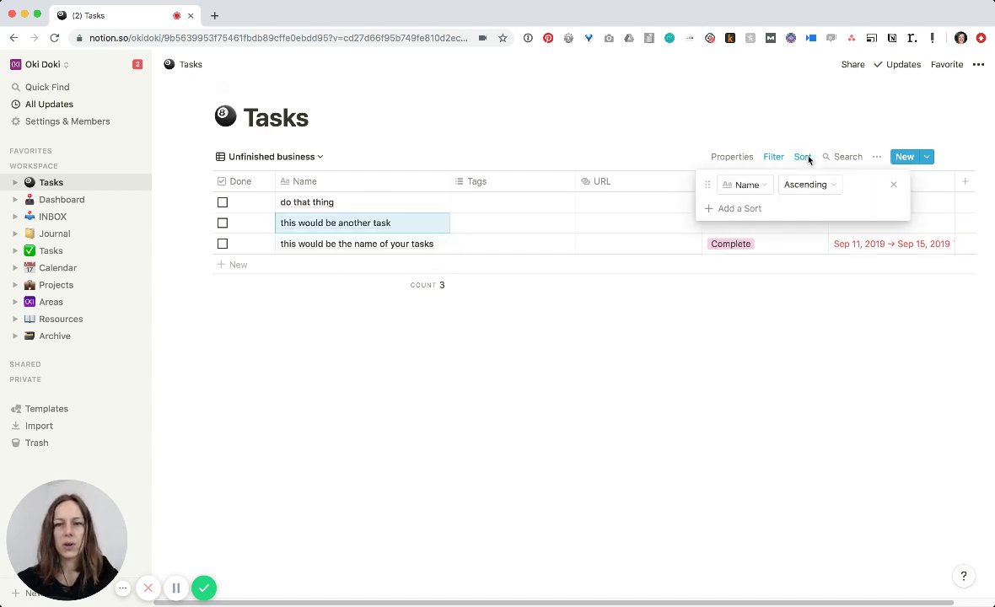
{"action": "left_click", "coordinate": [746, 185]}
{"action": "left_click", "coordinate": [718, 256]}
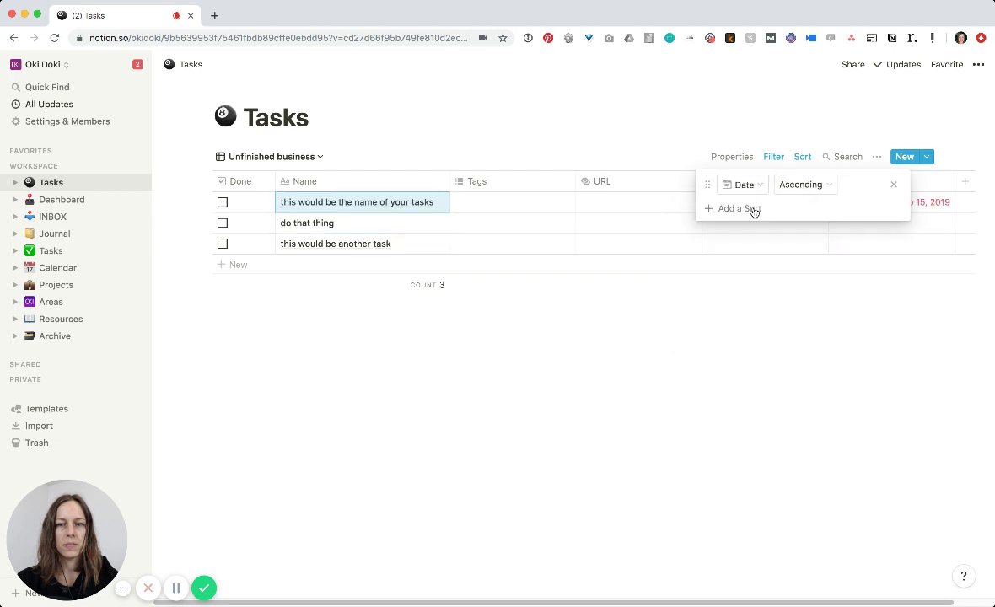
{"action": "left_click", "coordinate": [830, 186]}
{"action": "left_click", "coordinate": [816, 223]}
{"action": "left_click", "coordinate": [807, 320]}
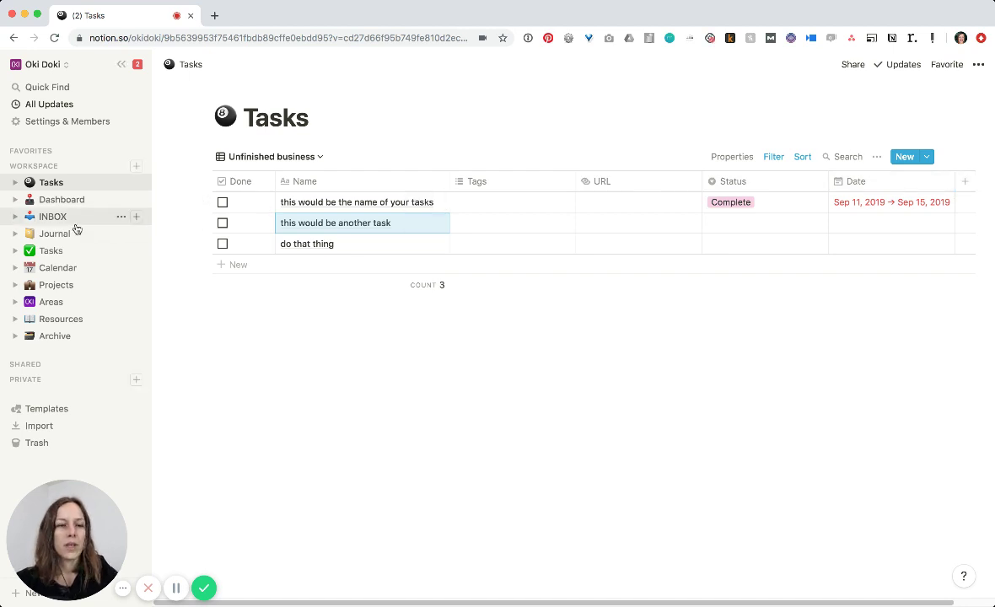
Open the Test Data view of the existing Tasks database with the check-mark icon and create a task from Empty Page.
{"action": "left_click", "coordinate": [16, 251]}
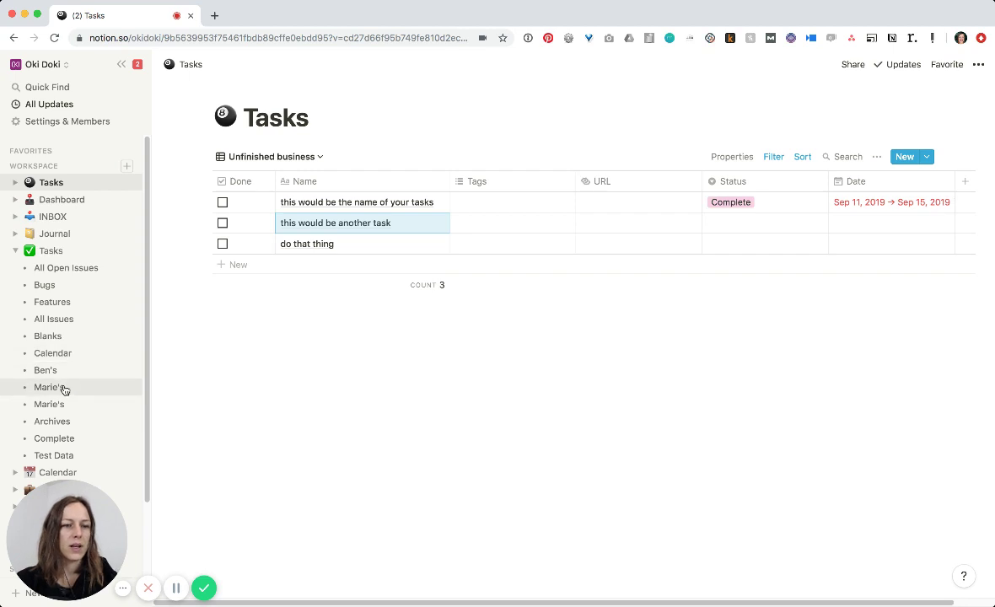
{"action": "left_click", "coordinate": [43, 455]}
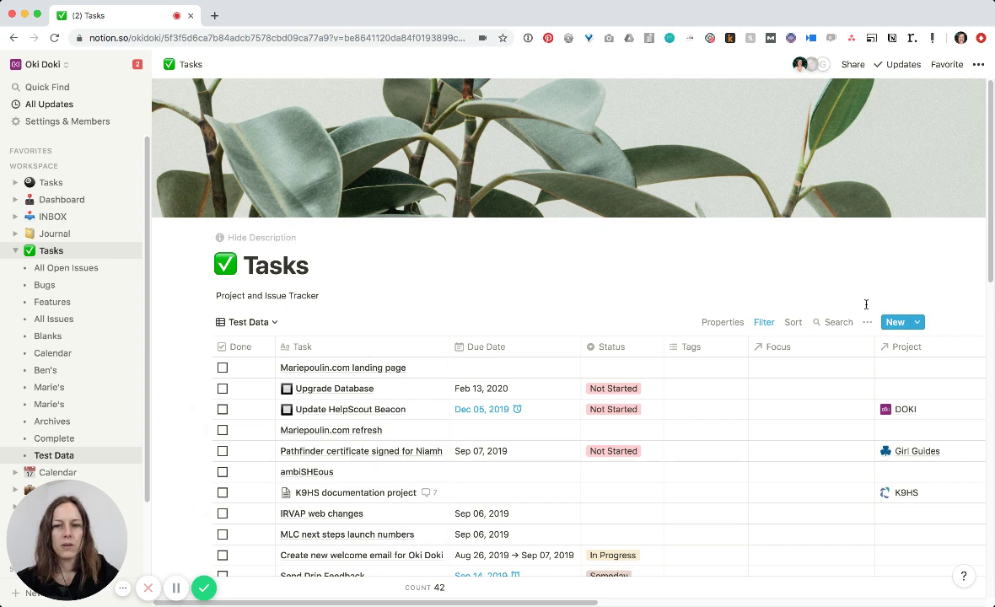
{"action": "left_click", "coordinate": [916, 323]}
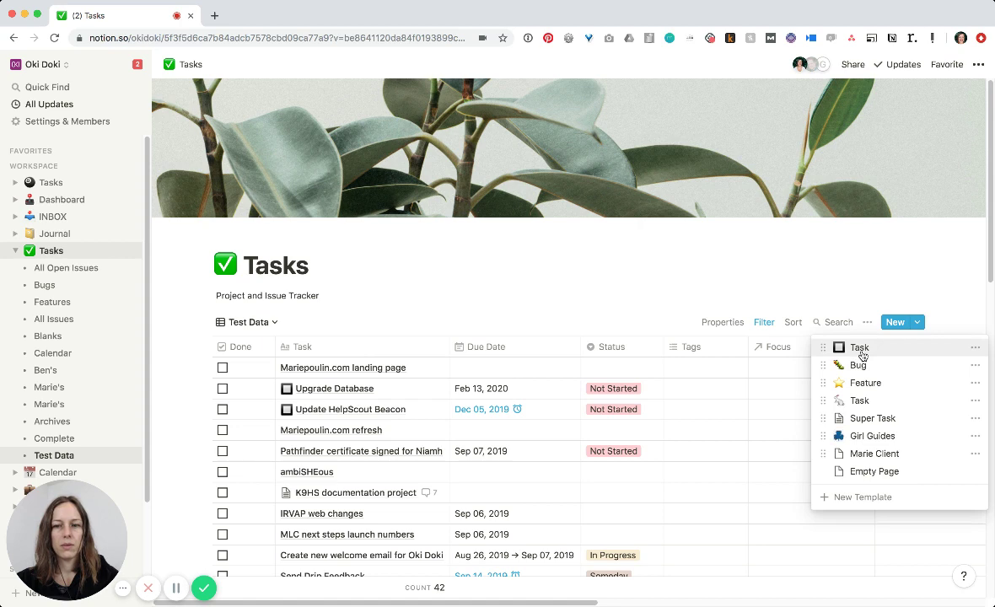
{"action": "left_click", "coordinate": [869, 472]}
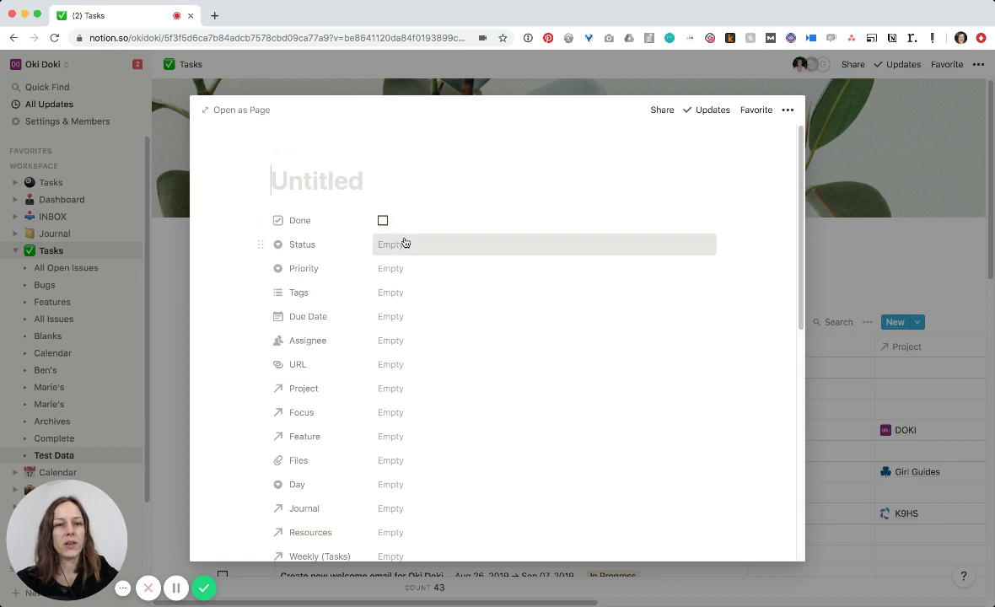
Examine the Status options and the full property list of the untitled task, and close its page.
{"action": "left_click", "coordinate": [404, 244]}
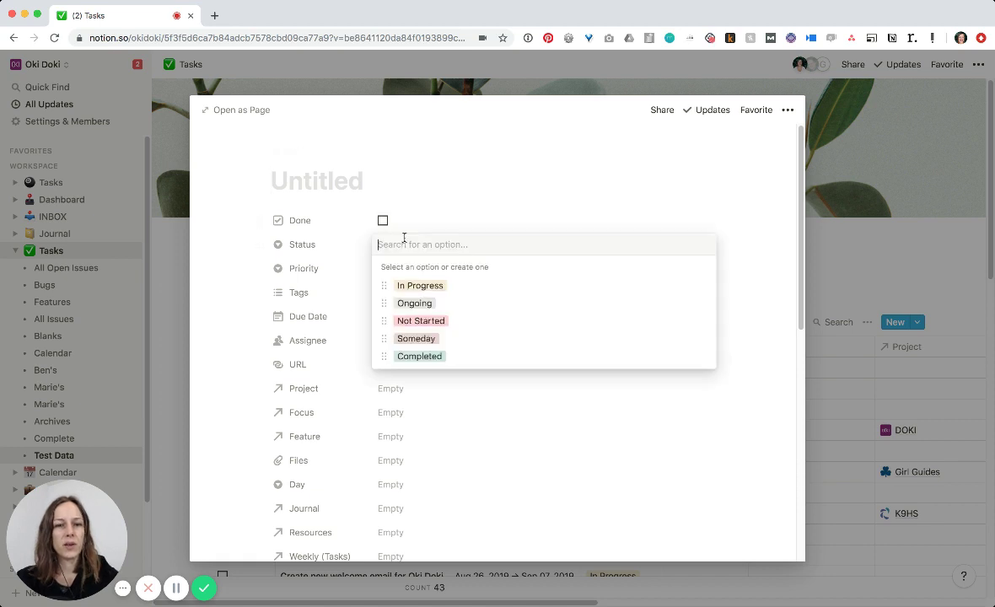
{"action": "left_click", "coordinate": [244, 260]}
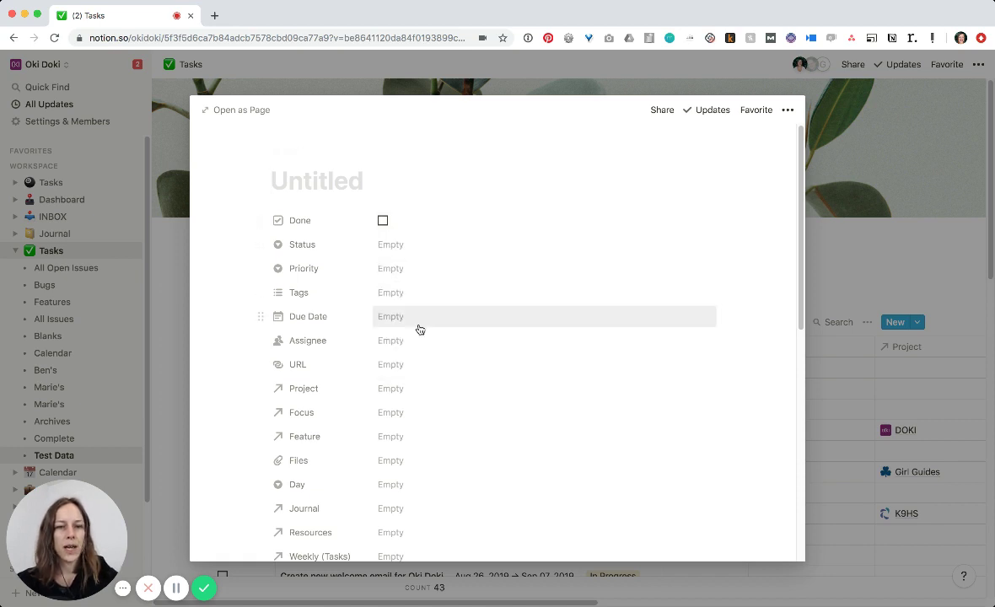
{"action": "scroll", "coordinate": [420, 329], "scroll_direction": "down", "scroll_amount": 1}
{"action": "scroll", "coordinate": [417, 329], "scroll_direction": "down", "scroll_amount": 2}
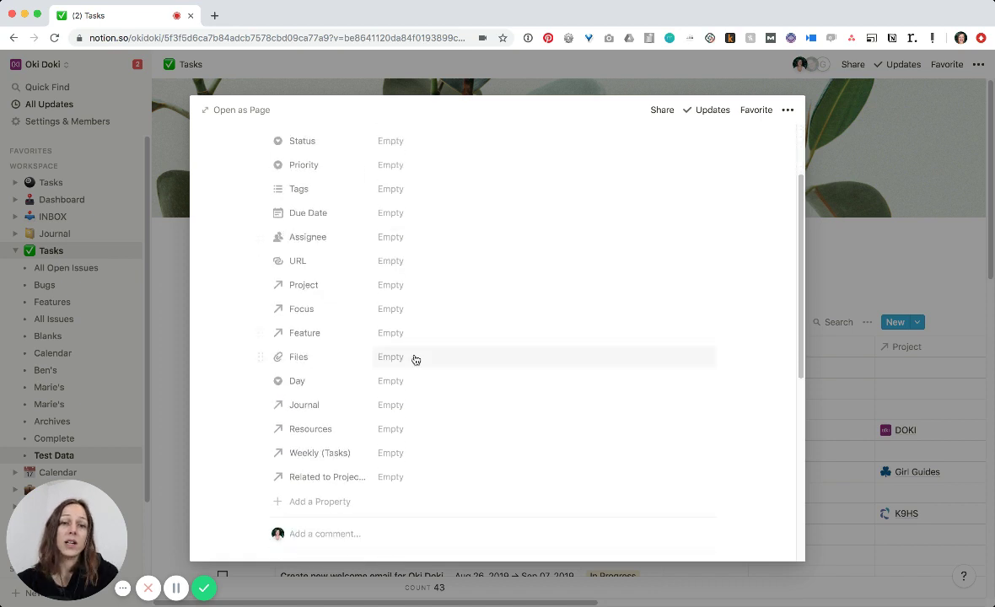
{"action": "scroll", "coordinate": [413, 357], "scroll_direction": "up", "scroll_amount": 3}
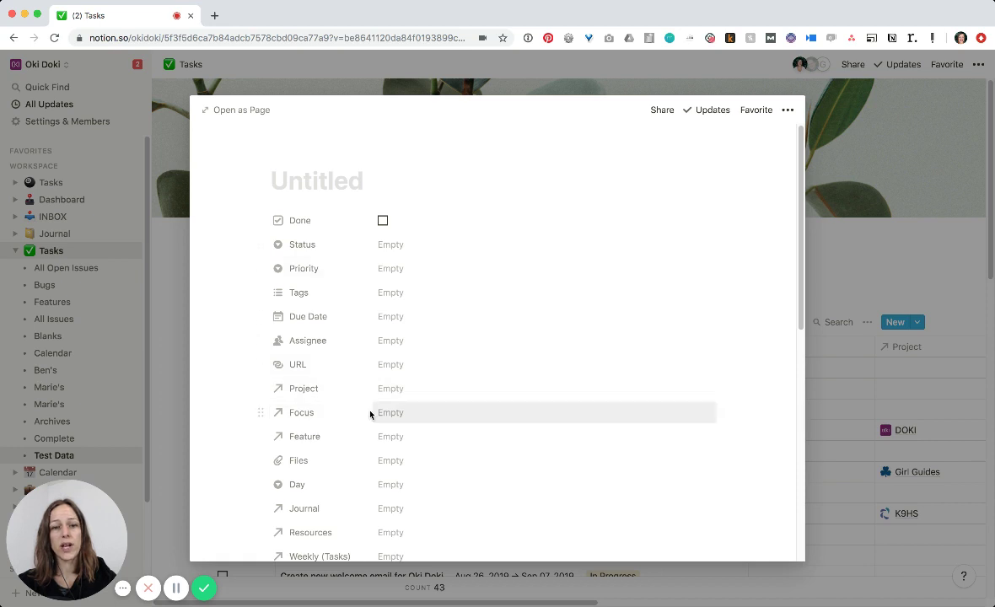
{"action": "left_click", "coordinate": [171, 371]}
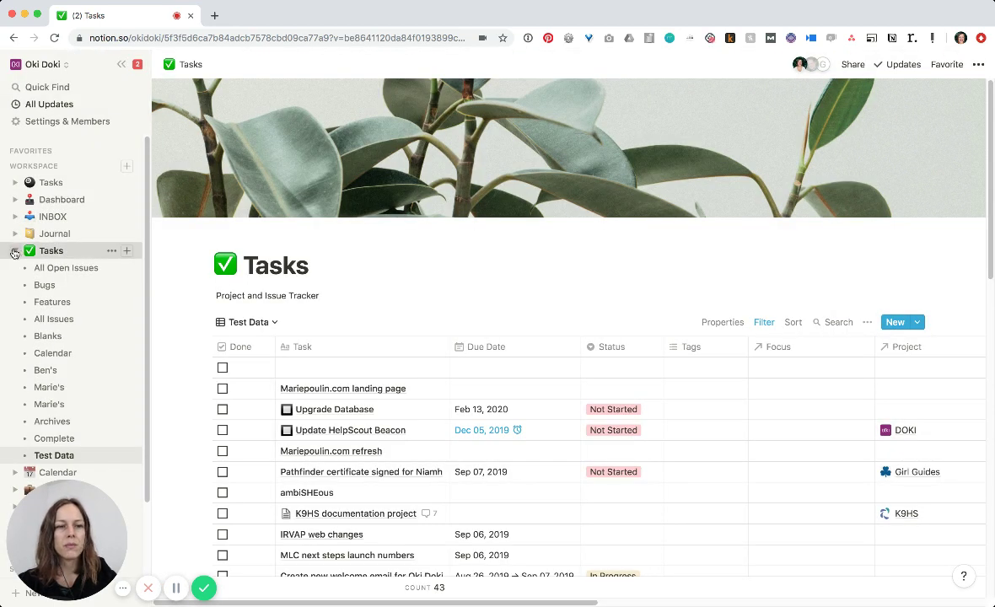
Create a new workspace page titled "Projects" and set it up as a Gallery database.
{"action": "left_click", "coordinate": [14, 250]}
{"action": "left_click", "coordinate": [52, 183]}
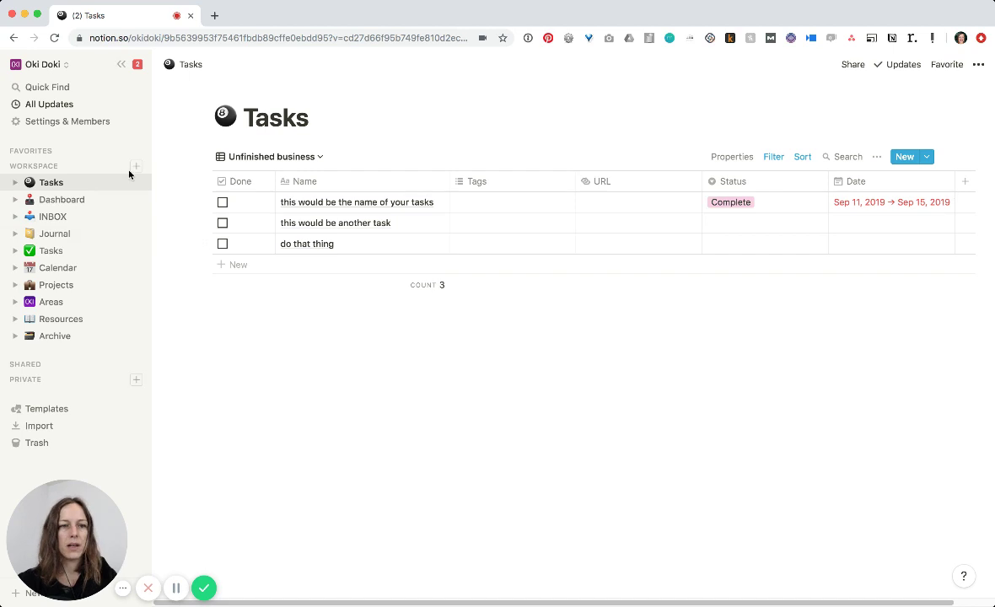
{"action": "left_click", "coordinate": [135, 165]}
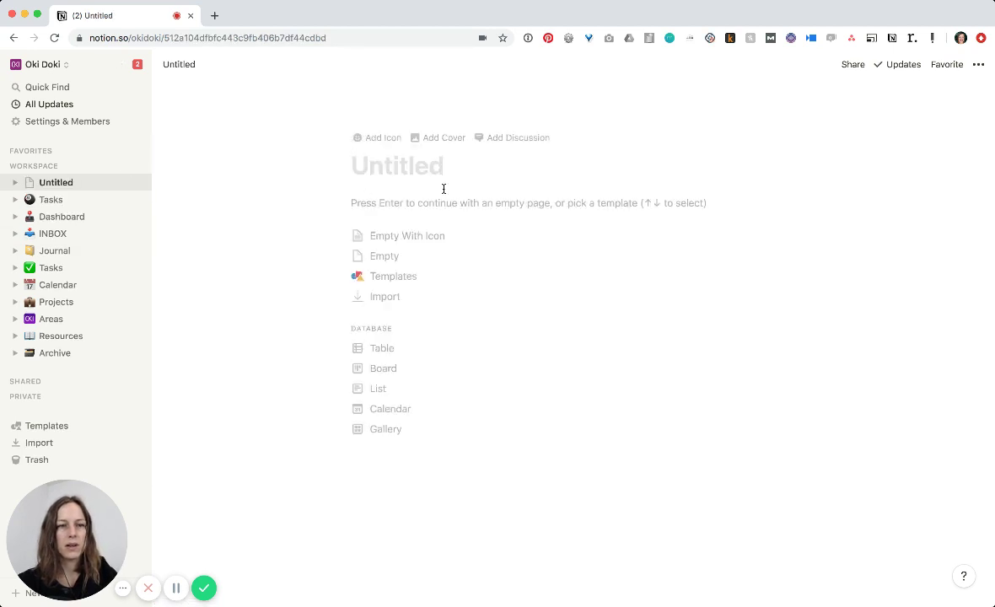
{"action": "type", "text": "Projects"}
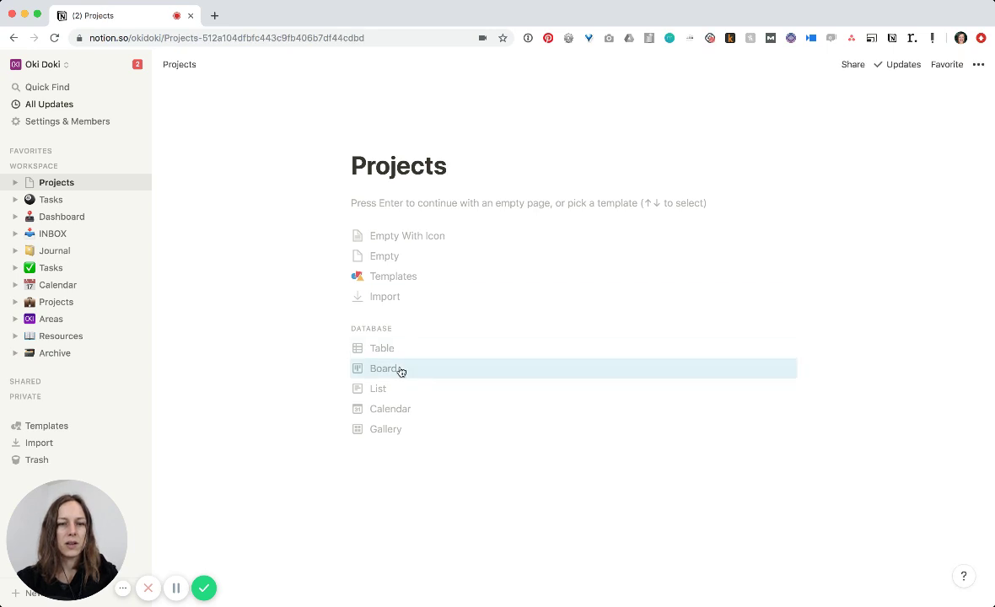
{"action": "left_click", "coordinate": [390, 427]}
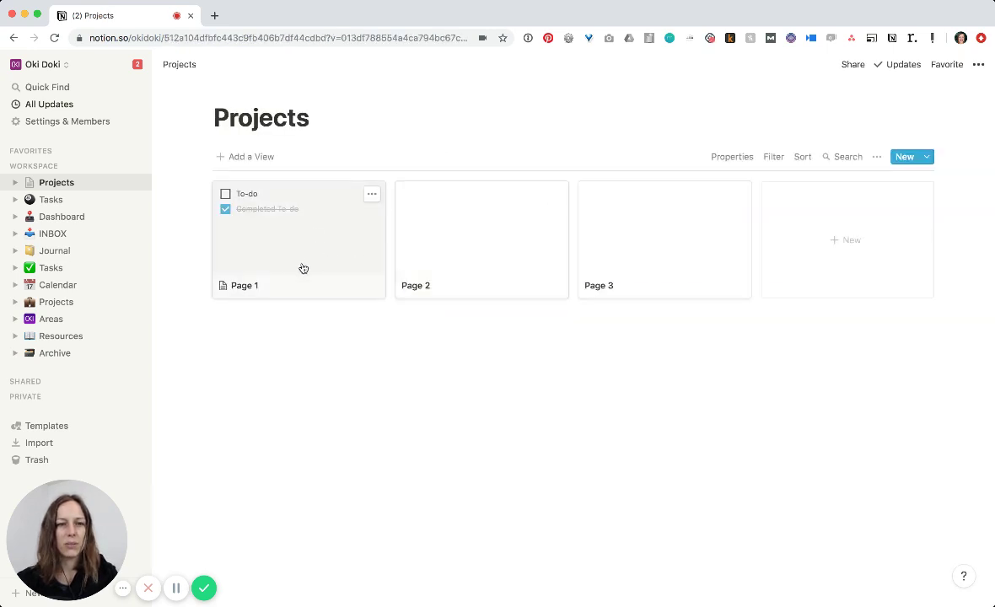
Rename the gallery's Page 1 card to "Project 1" and close its page.
{"action": "left_click", "coordinate": [304, 268]}
{"action": "triple_click", "coordinate": [340, 185]}
{"action": "type", "text": "Project 1"}
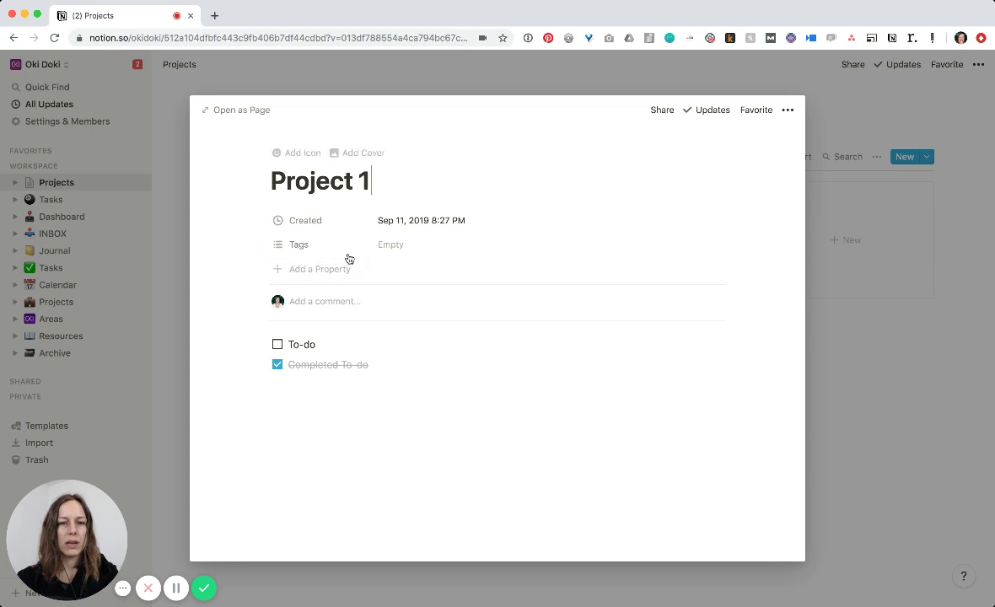
{"action": "left_click", "coordinate": [717, 380]}
{"action": "left_click", "coordinate": [900, 383]}
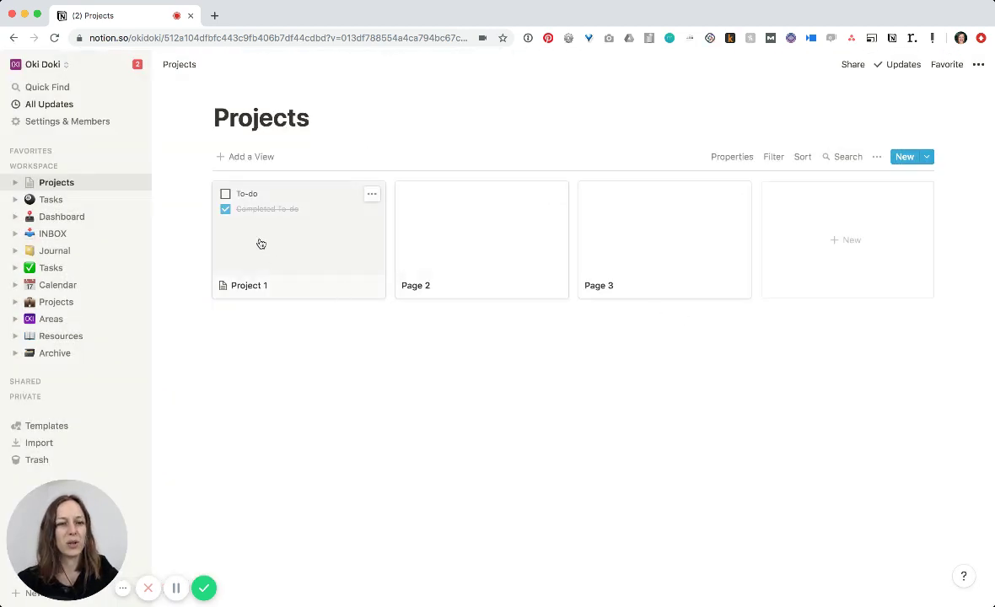
In the 8-ball Tasks database, add a Relation property to the task "this would be the name of your tasks", targeting the new top-level Projects database.
{"action": "left_click", "coordinate": [89, 199]}
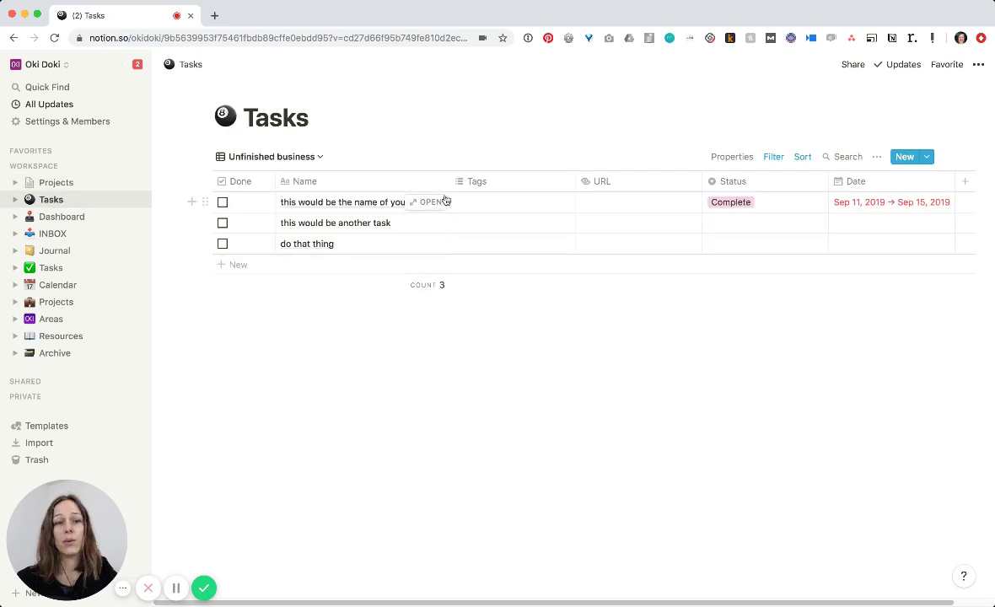
{"action": "left_click", "coordinate": [423, 203]}
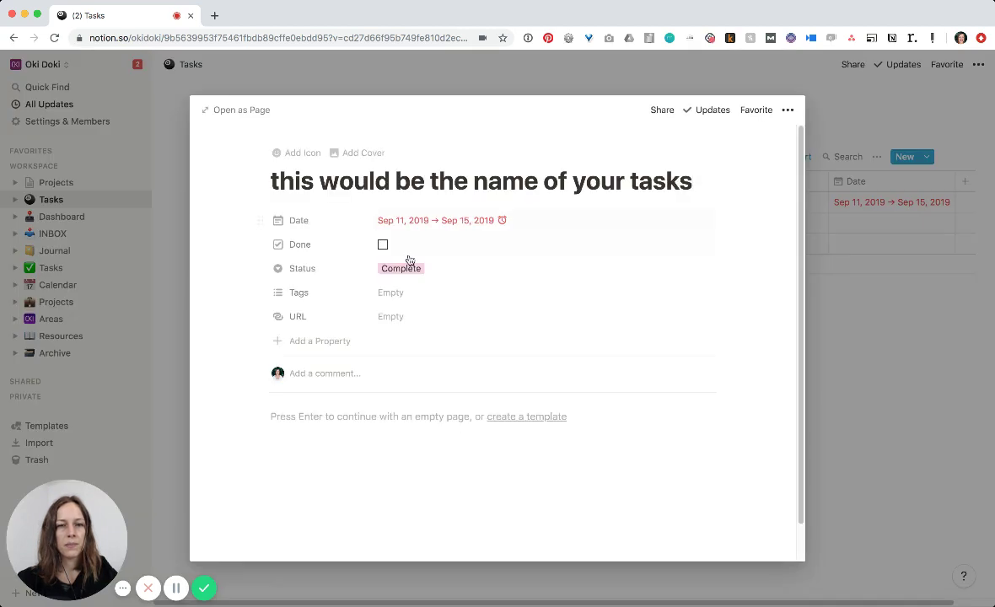
{"action": "left_click", "coordinate": [332, 343]}
{"action": "left_click", "coordinate": [318, 411]}
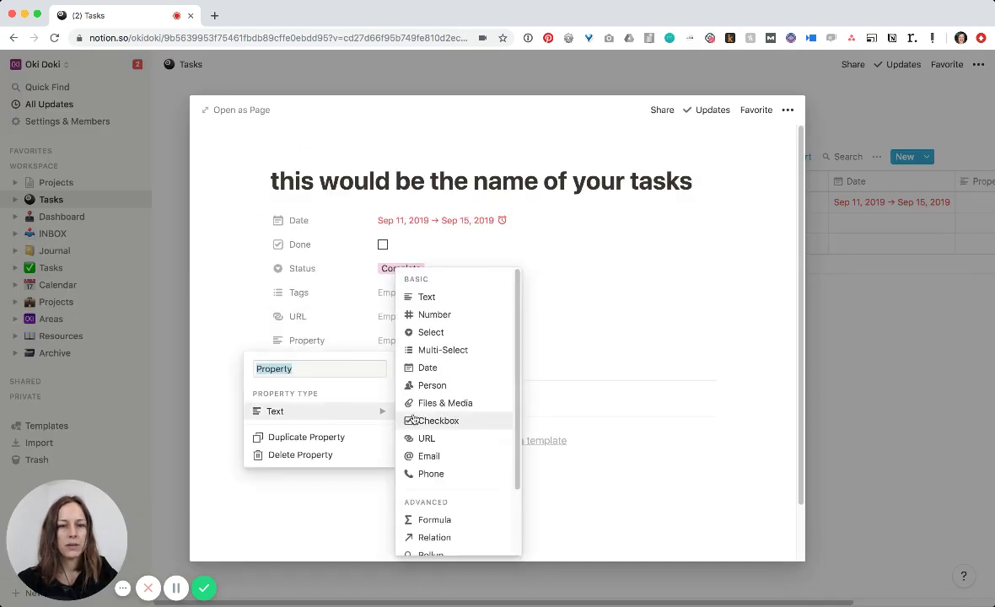
{"action": "left_click", "coordinate": [435, 538]}
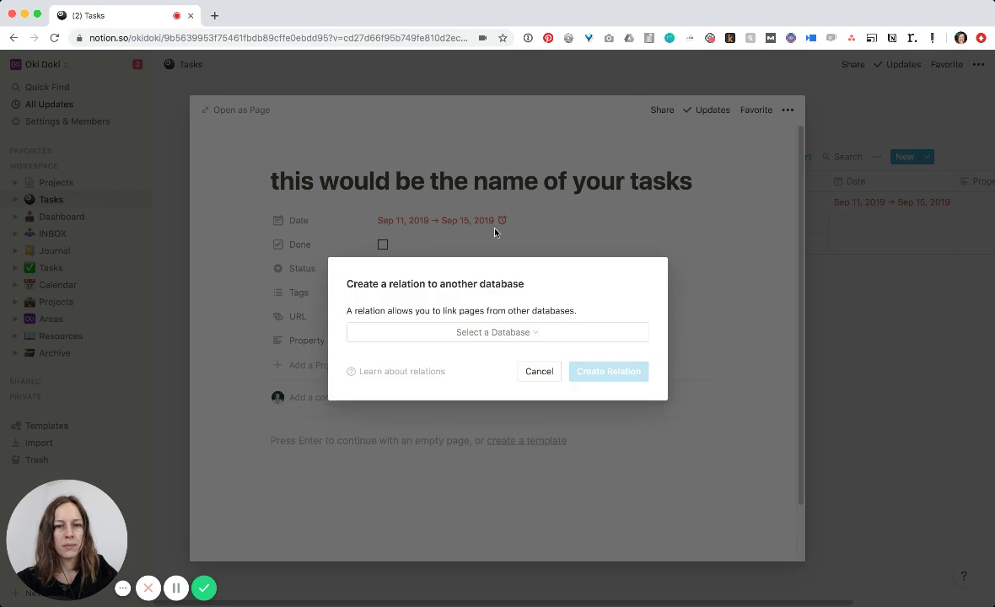
{"action": "left_click", "coordinate": [498, 334]}
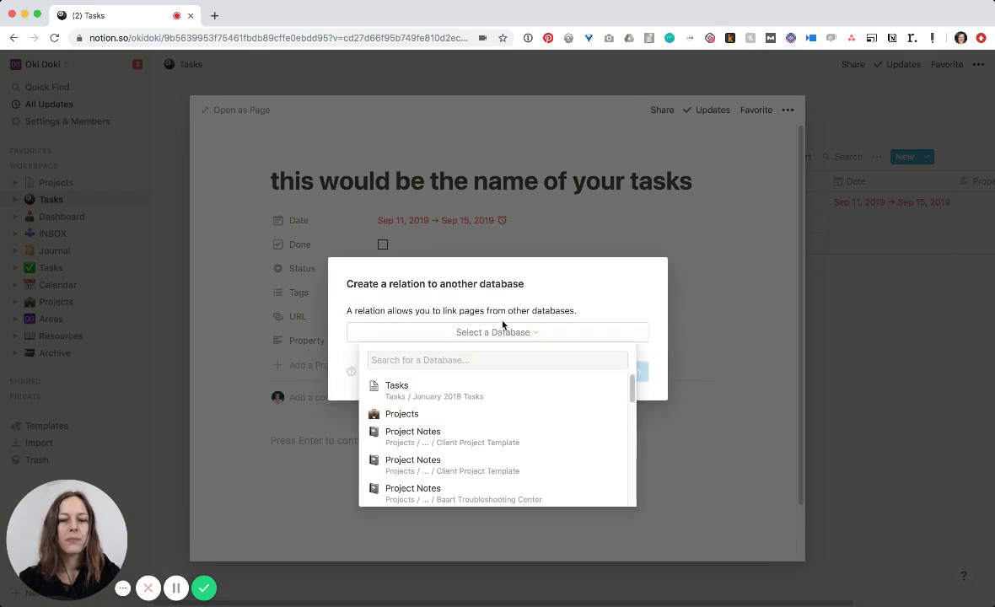
{"action": "type", "text": "pro"}
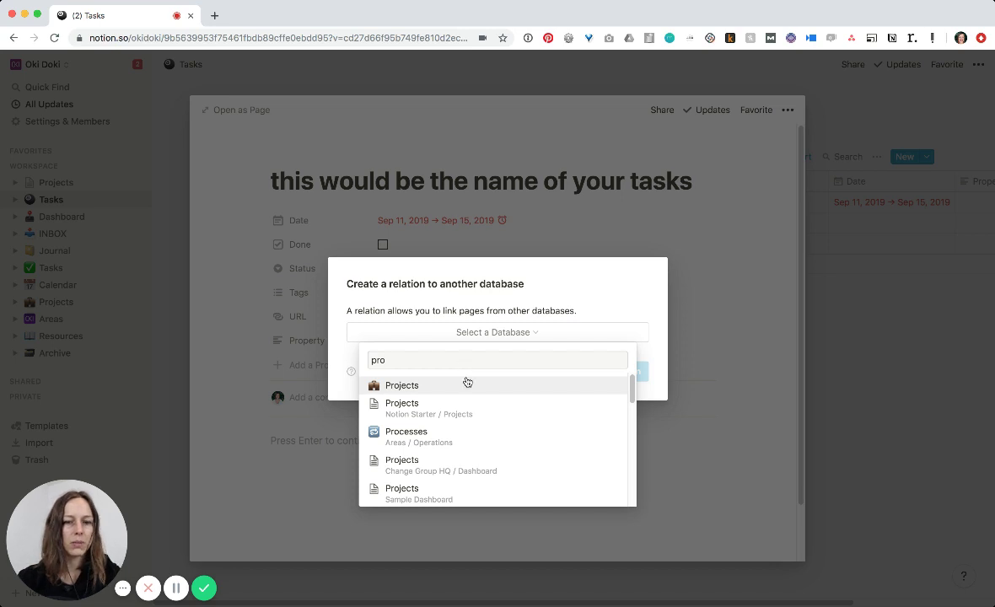
{"action": "type", "text": "jects"}
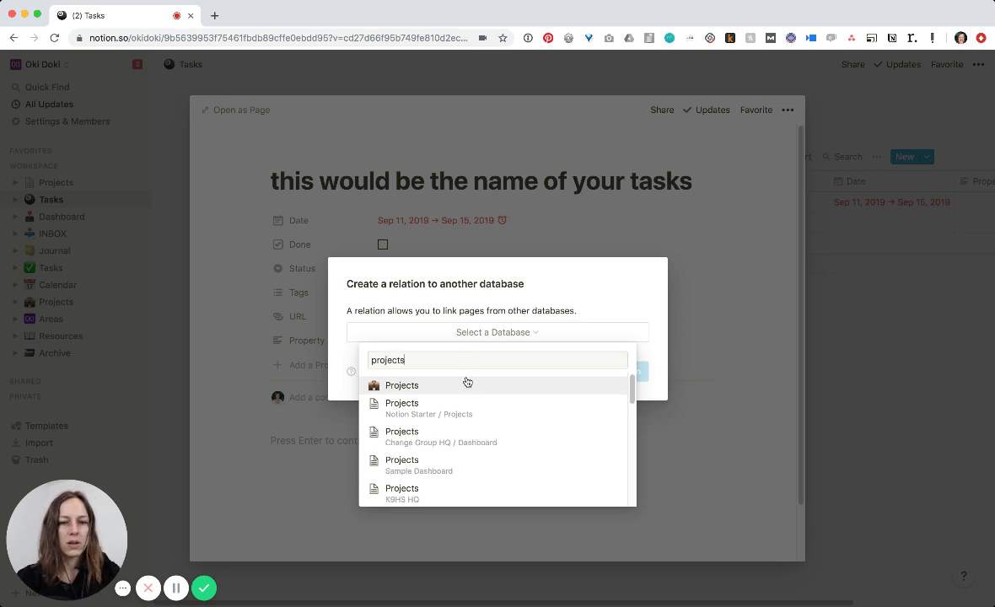
{"action": "scroll", "coordinate": [455, 426], "scroll_direction": "down", "scroll_amount": 3}
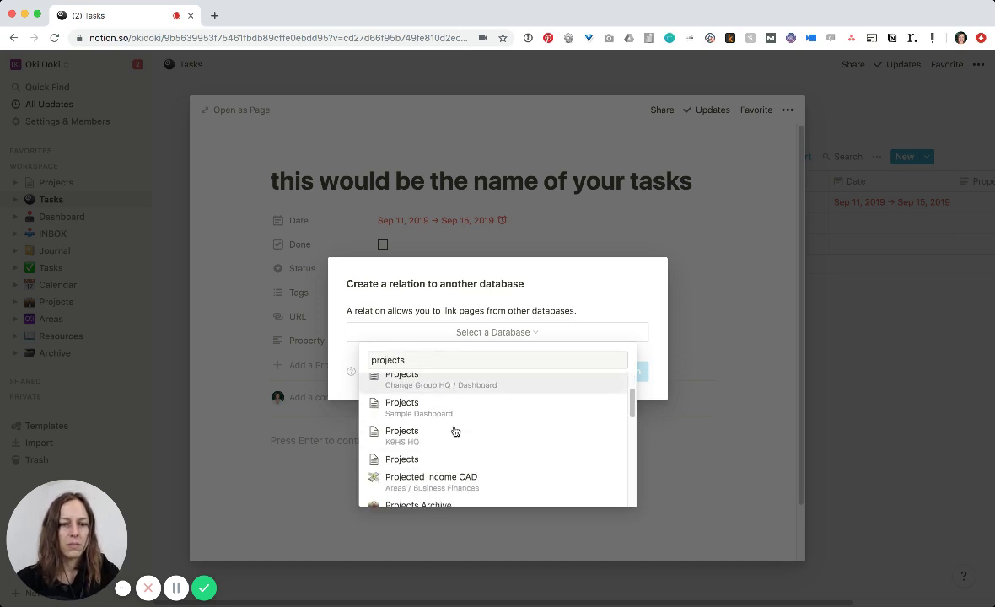
{"action": "left_click", "coordinate": [446, 440]}
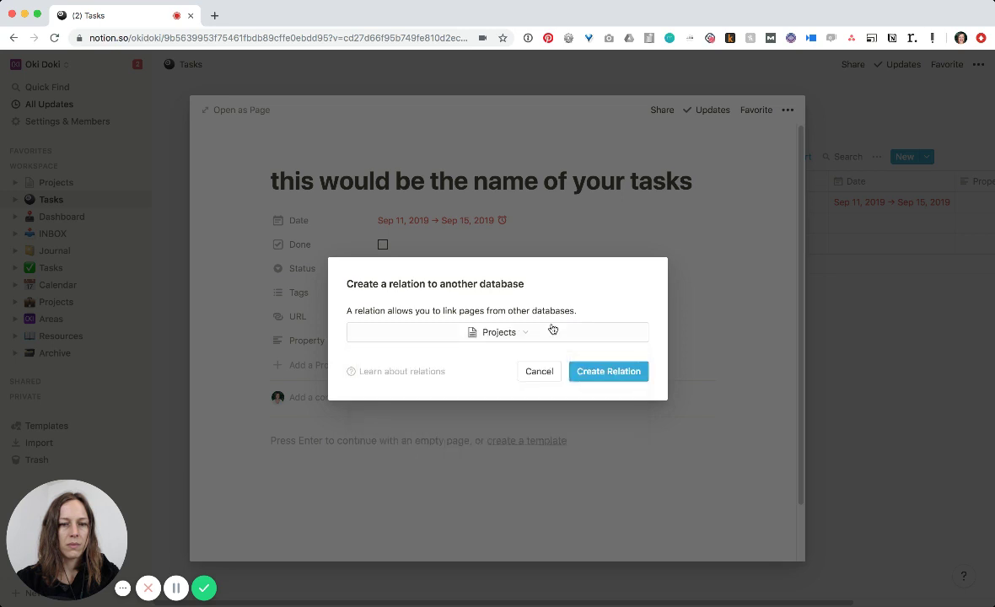
{"action": "left_click", "coordinate": [612, 369]}
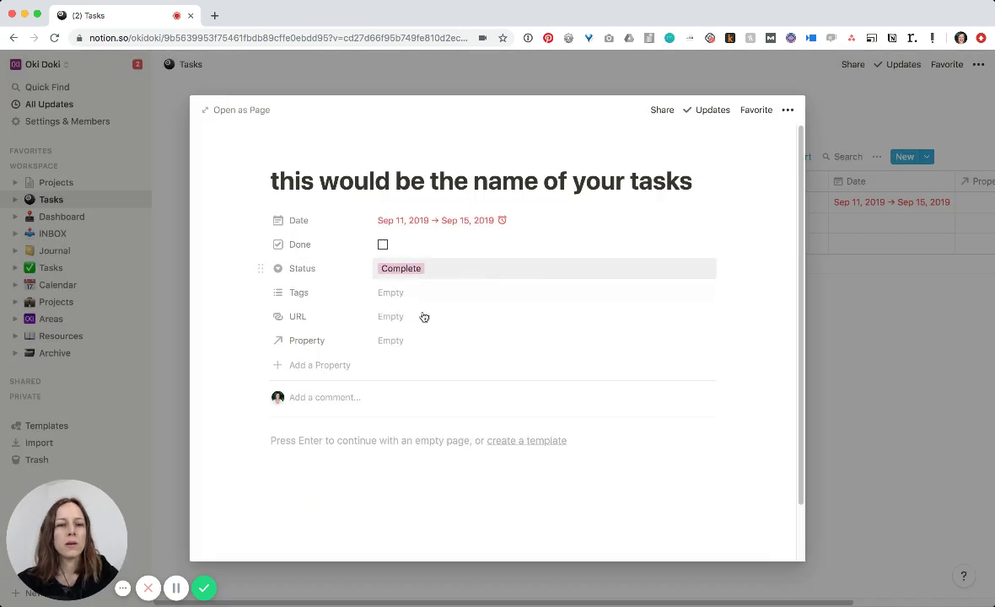
Rename the new relation property to "Projects".
{"action": "left_click", "coordinate": [320, 342]}
{"action": "type", "text": "Projects"}
{"action": "key", "text": "Return"}
Link Project 1 to the task through its Projects relation and close the task page.
{"action": "left_click", "coordinate": [390, 341]}
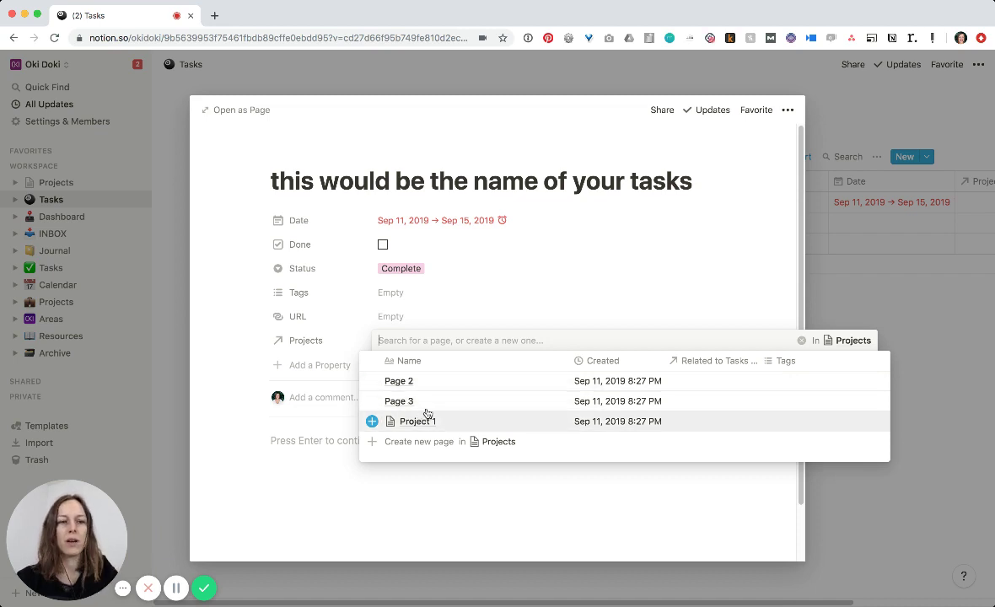
{"action": "left_click", "coordinate": [372, 423]}
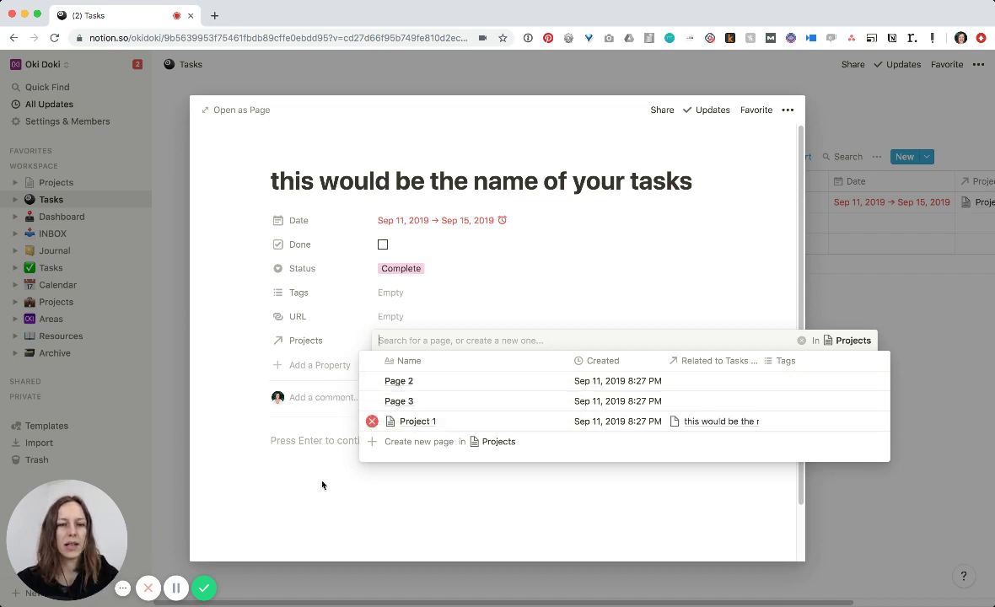
{"action": "left_click", "coordinate": [337, 477]}
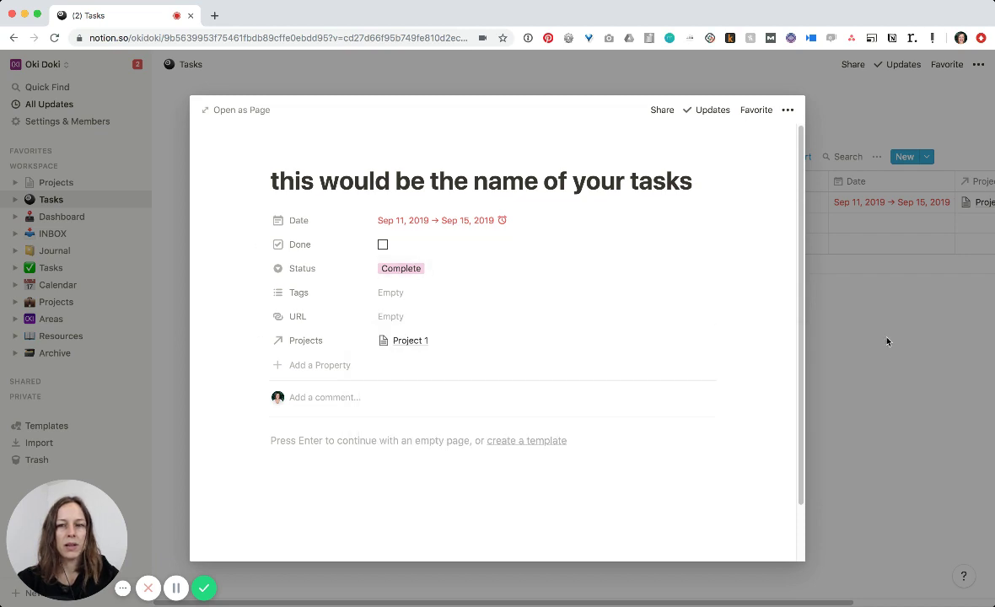
{"action": "left_click", "coordinate": [873, 301]}
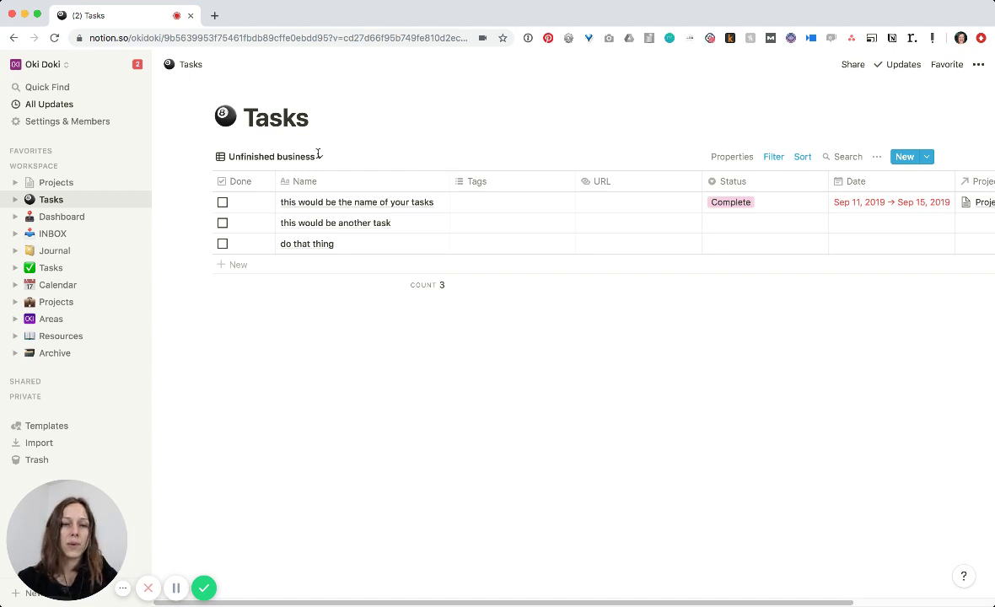
{"action": "left_click", "coordinate": [290, 157]}
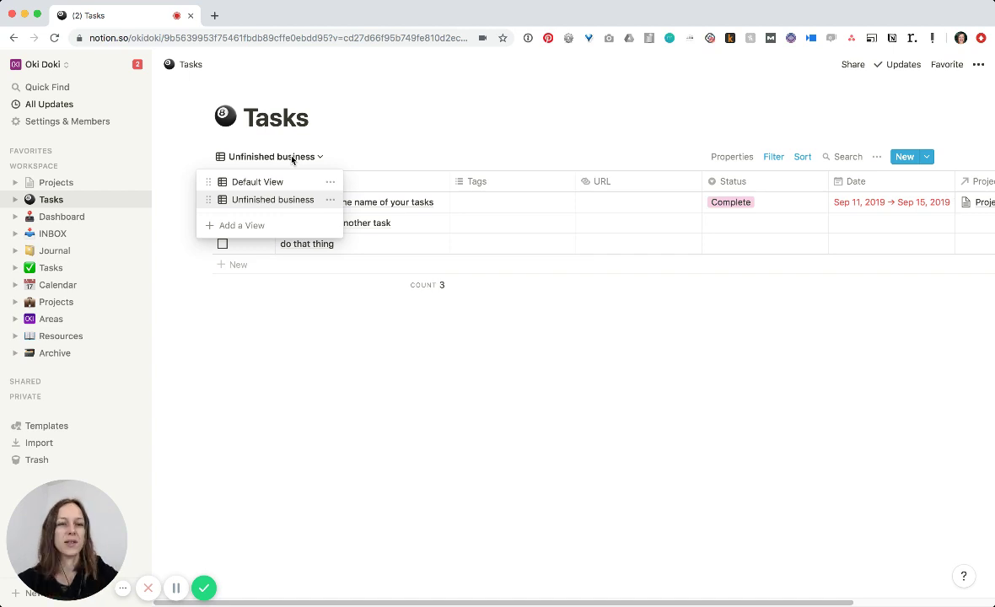
{"action": "left_click", "coordinate": [471, 381]}
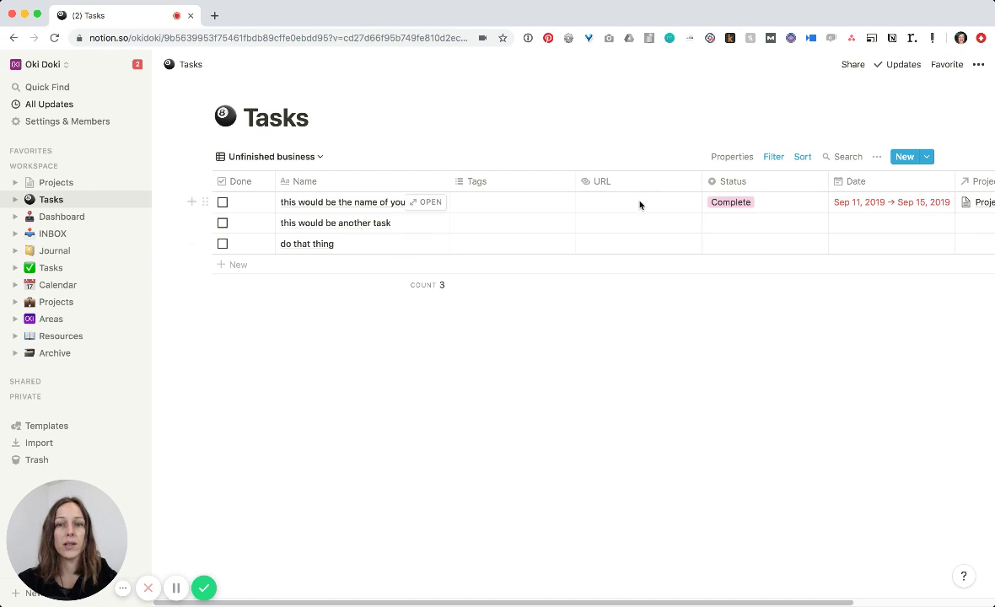
Add a Person-type property named "Person" to the task "this would be the name of your tasks".
{"action": "left_click", "coordinate": [428, 201]}
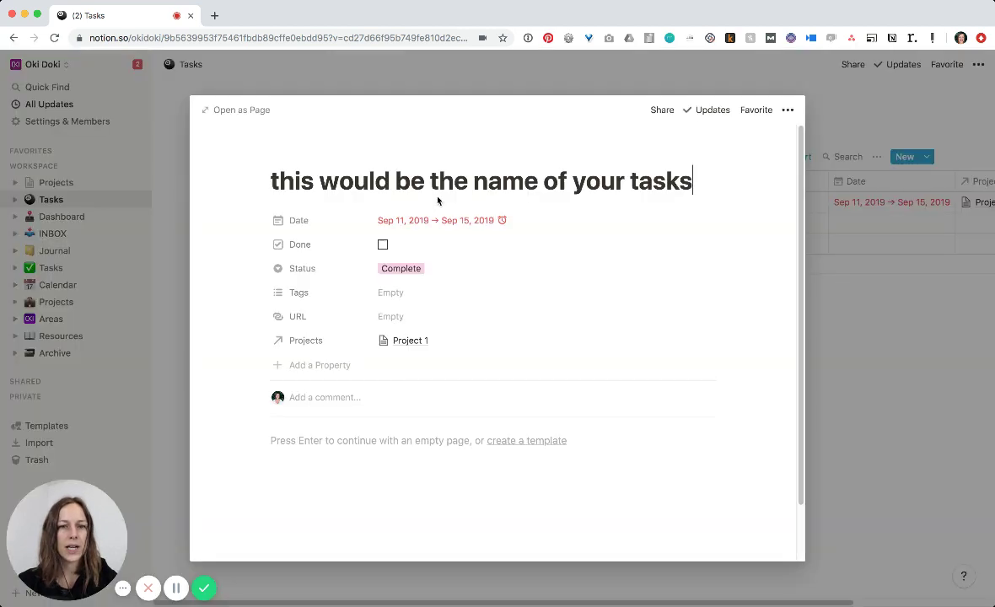
{"action": "left_click", "coordinate": [326, 364]}
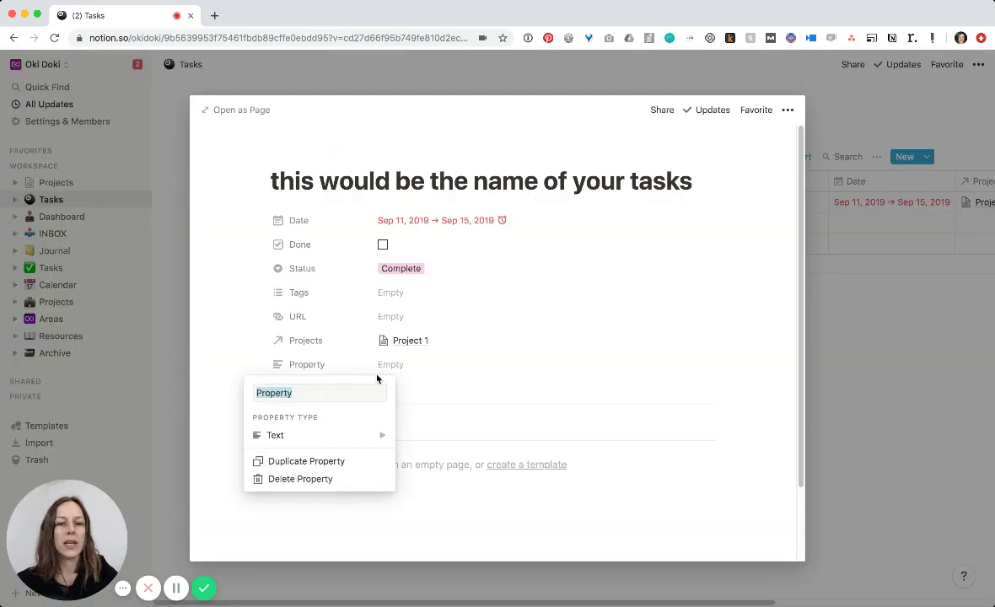
{"action": "mouse_move", "coordinate": [338, 444]}
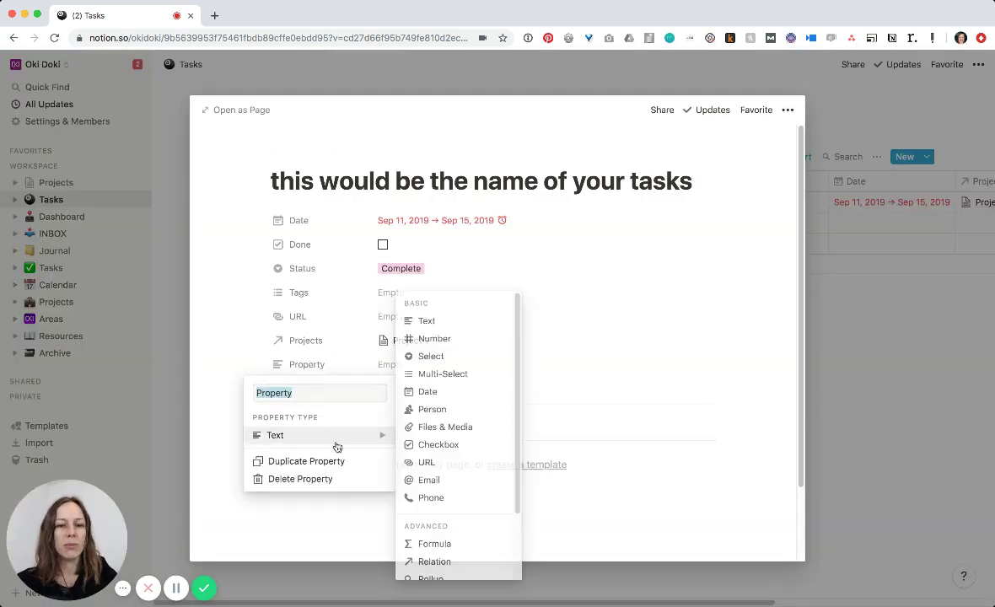
{"action": "left_click", "coordinate": [432, 409]}
{"action": "left_click", "coordinate": [322, 369]}
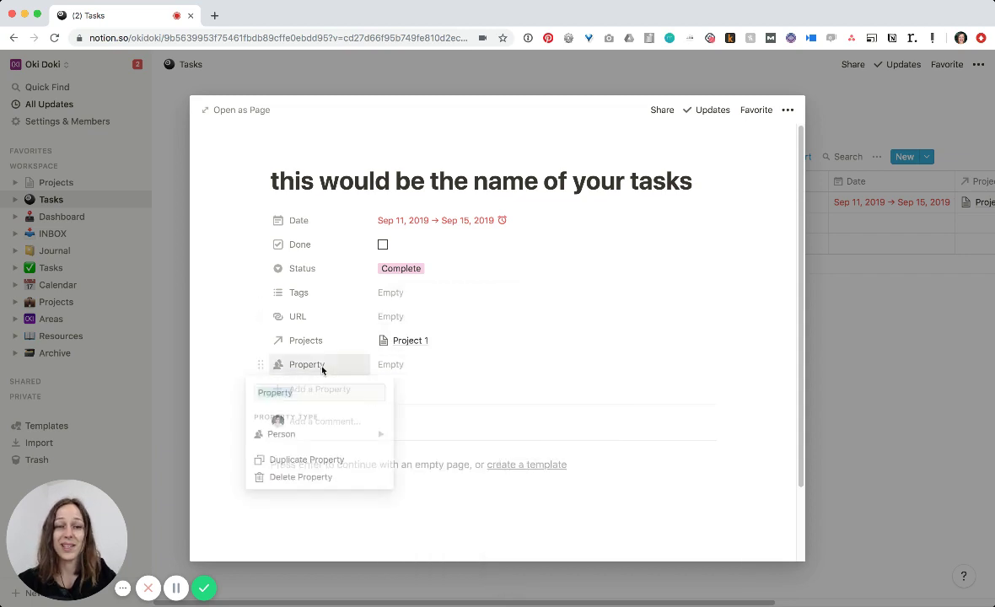
{"action": "type", "text": "p"}
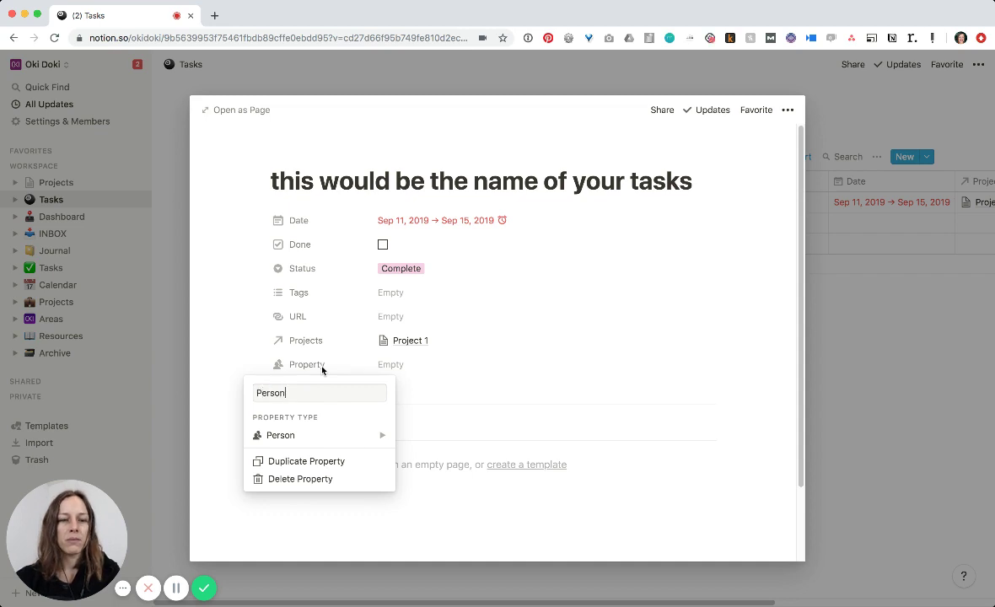
{"action": "key", "text": "Return"}
Assign the first listed workspace member to the task in its Person property.
{"action": "left_click", "coordinate": [396, 365]}
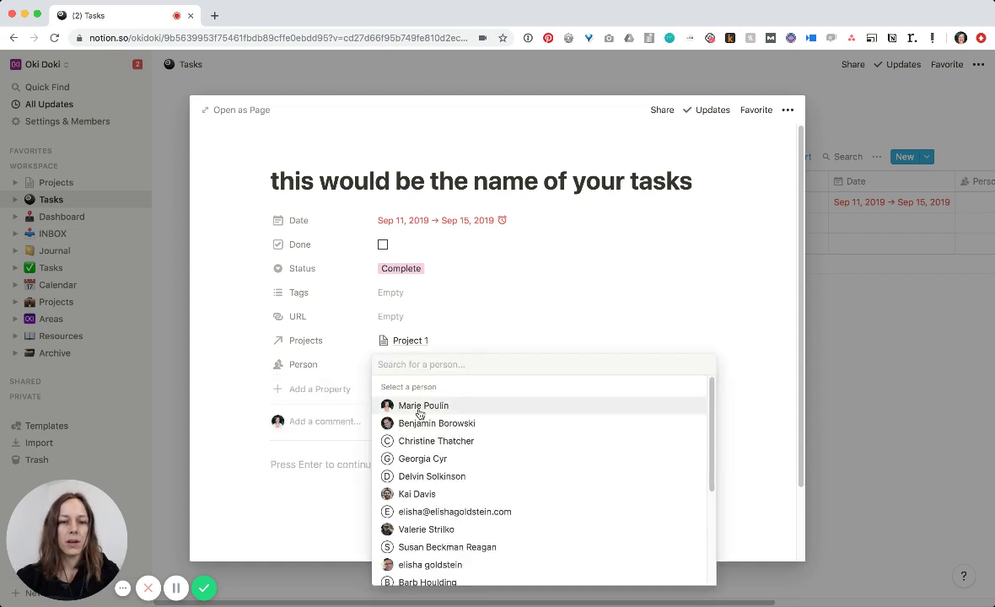
{"action": "left_click", "coordinate": [405, 405]}
{"action": "left_click", "coordinate": [302, 521]}
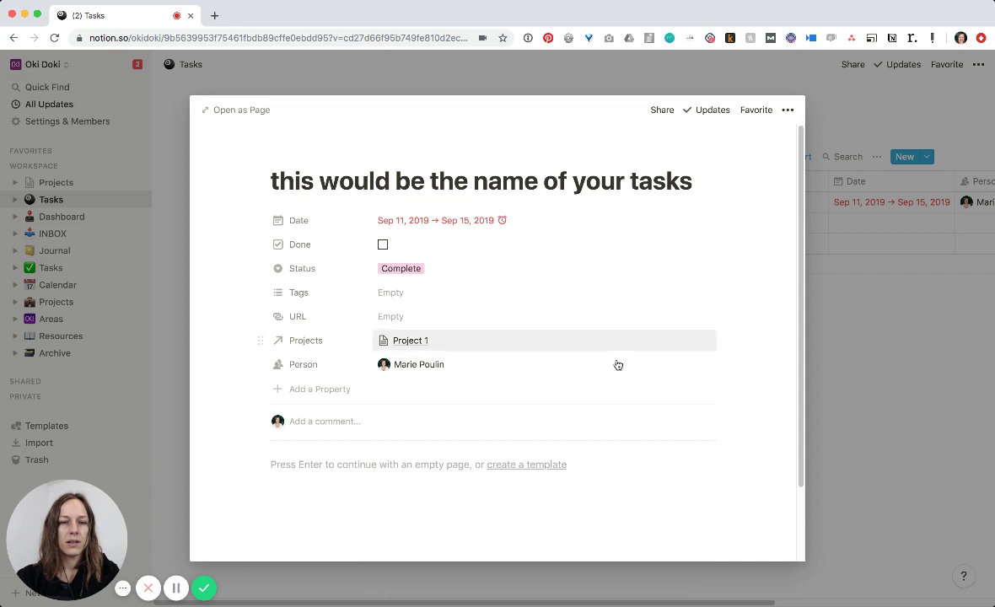
Paste the copied Lorem ipsum paragraphs into the task page's empty body and review them below the properties.
{"action": "left_click", "coordinate": [325, 468]}
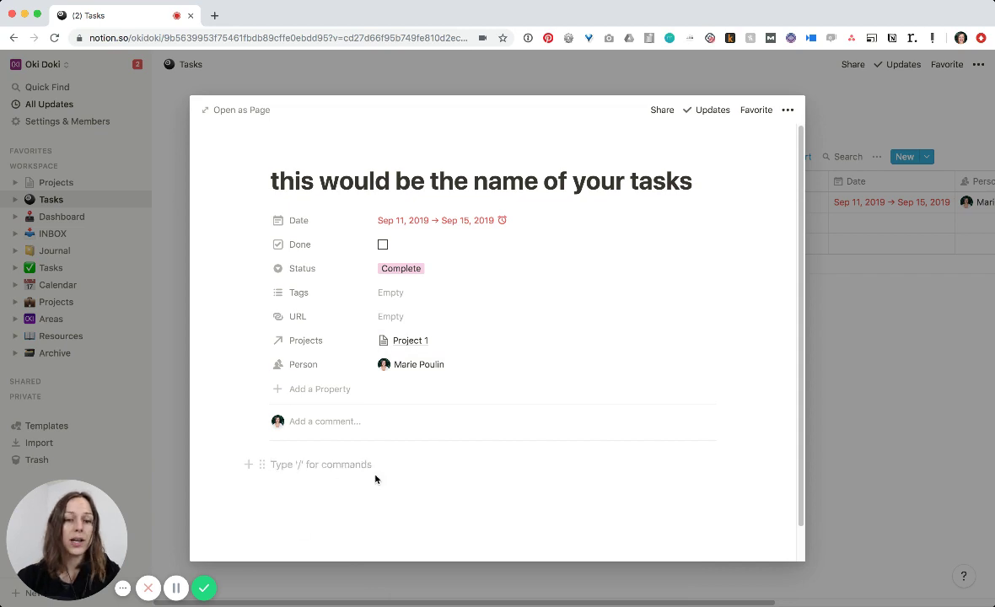
{"action": "scroll", "coordinate": [375, 478], "scroll_direction": "down", "scroll_amount": 1}
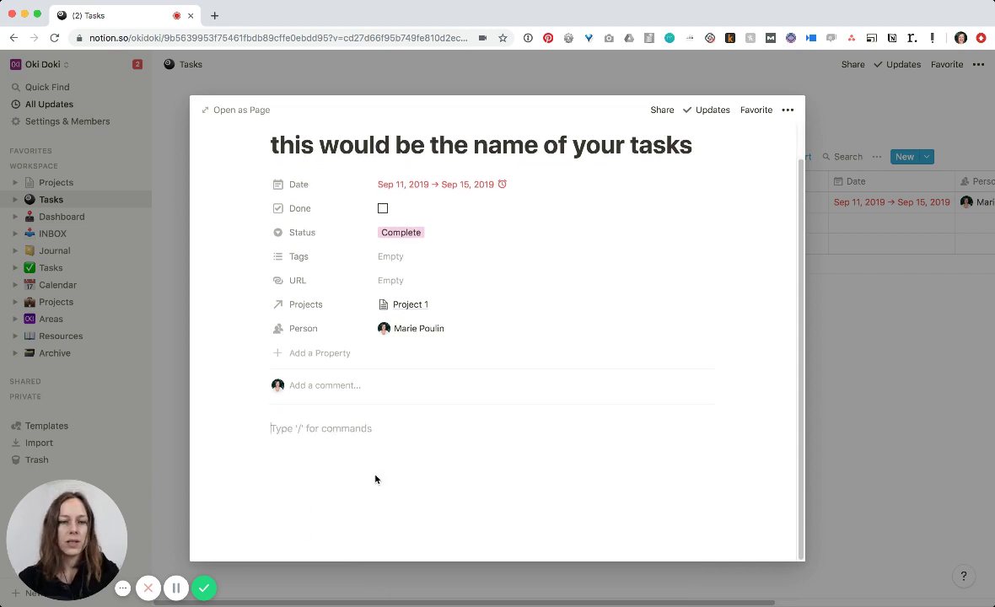
{"action": "key", "text": "super+v"}
{"action": "scroll", "coordinate": [396, 468], "scroll_direction": "down", "scroll_amount": 6}
{"action": "scroll", "coordinate": [399, 421], "scroll_direction": "up", "scroll_amount": 7}
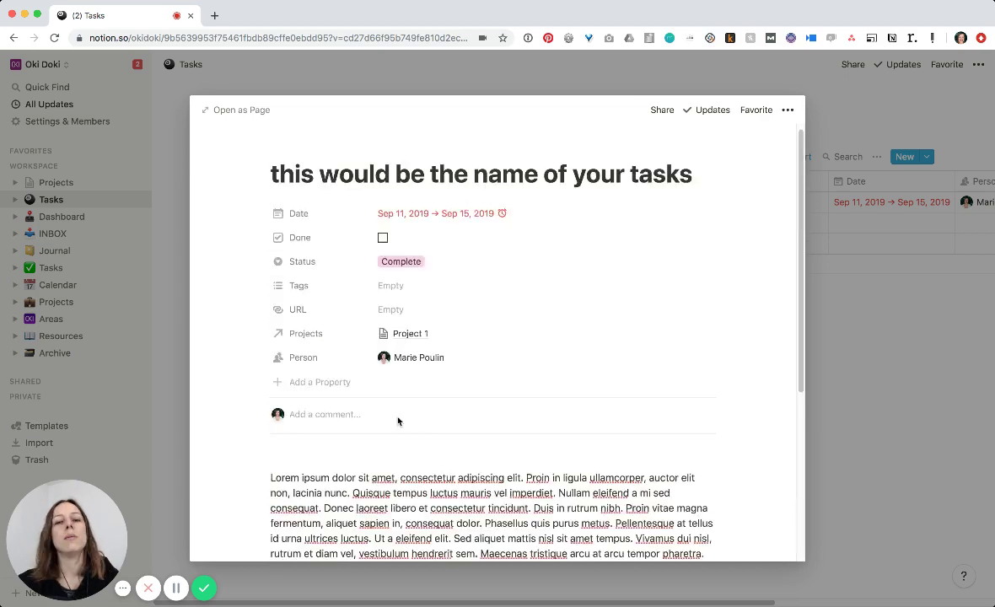
{"action": "scroll", "coordinate": [397, 418], "scroll_direction": "down", "scroll_amount": 4}
{"action": "scroll", "coordinate": [393, 351], "scroll_direction": "up", "scroll_amount": 5}
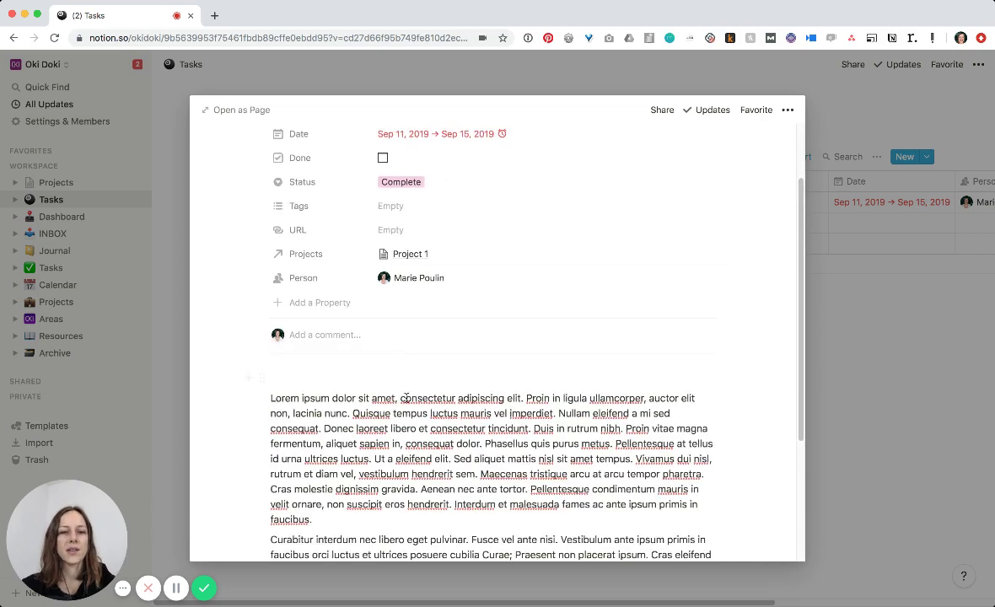
{"action": "scroll", "coordinate": [387, 487], "scroll_direction": "down", "scroll_amount": 2}
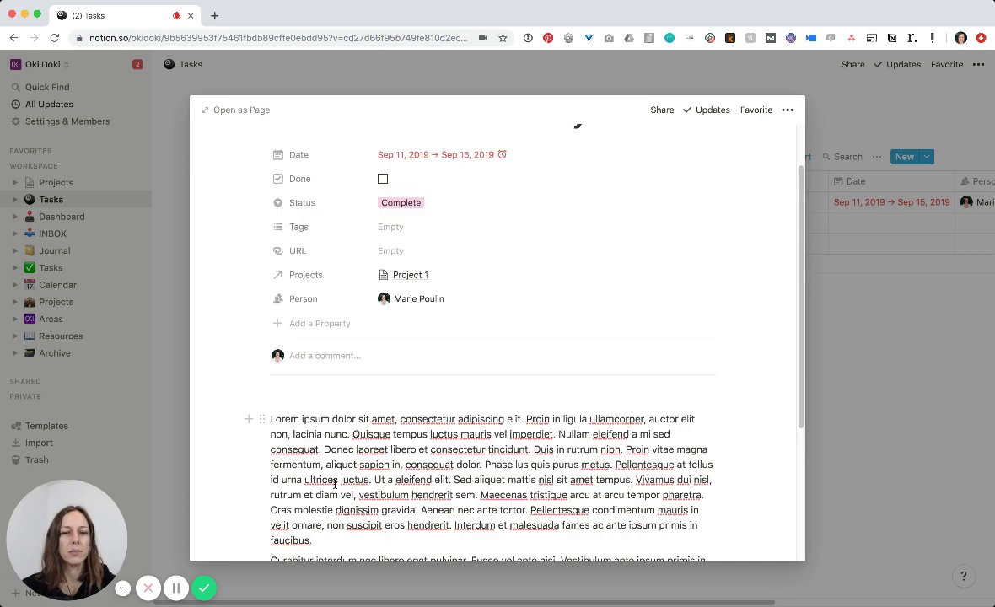
{"action": "scroll", "coordinate": [384, 477], "scroll_direction": "down", "scroll_amount": 2}
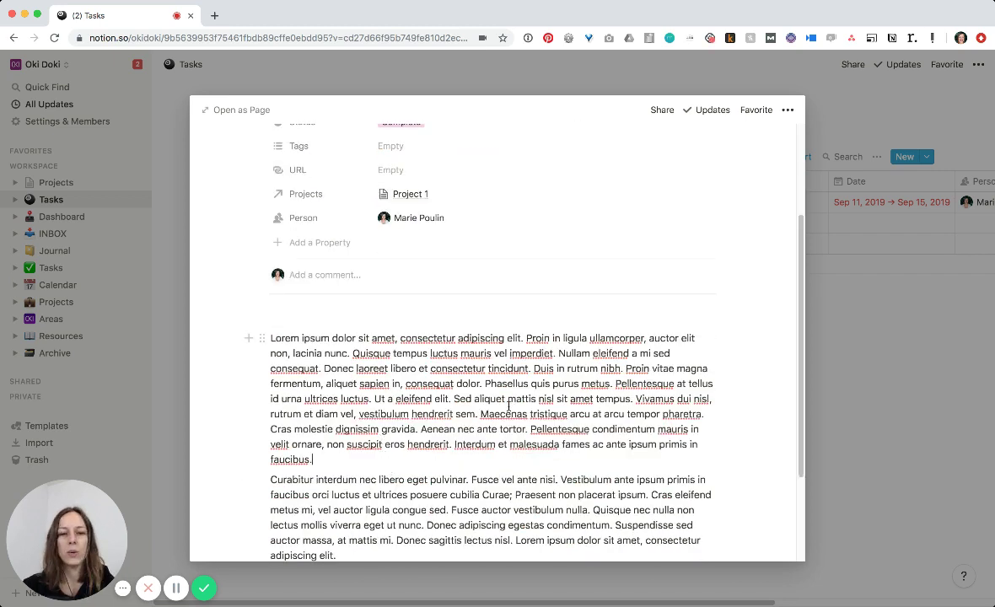
Close the task page and add a Calendar-type view named "Calendar" to the Tasks database.
{"action": "scroll", "coordinate": [376, 353], "scroll_direction": "up", "scroll_amount": 5}
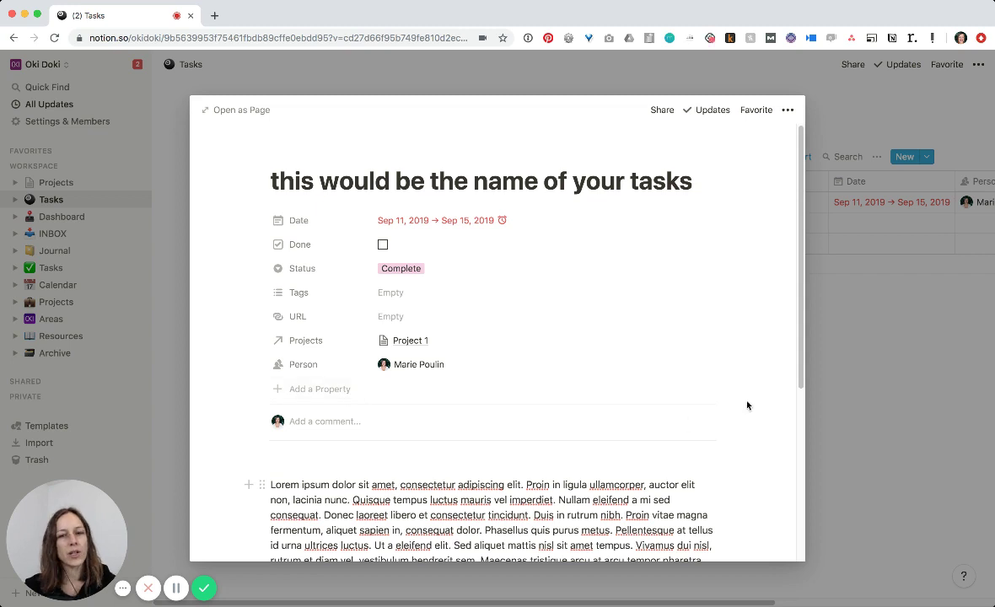
{"action": "left_click", "coordinate": [871, 410]}
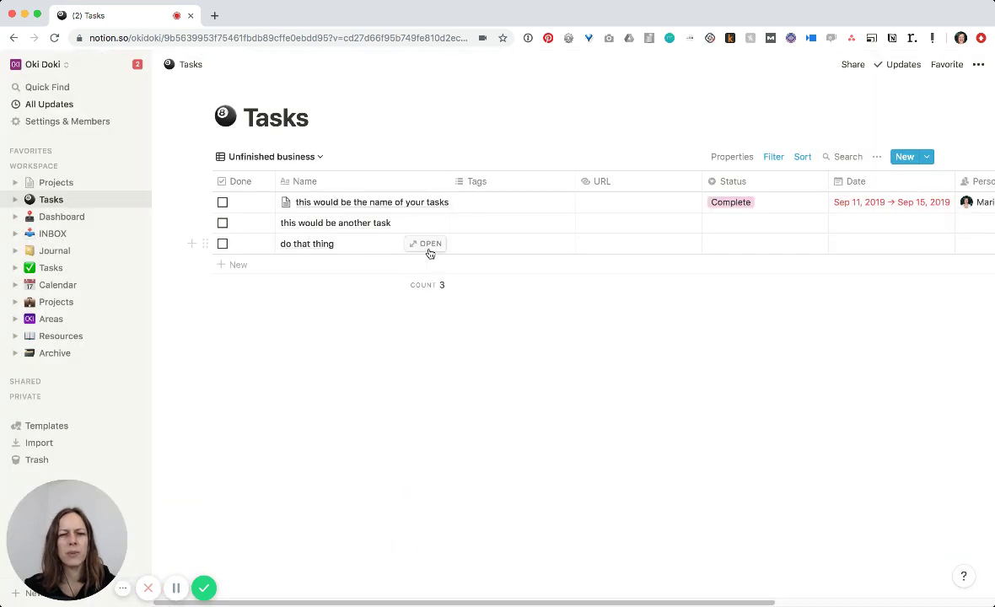
{"action": "left_click", "coordinate": [306, 158]}
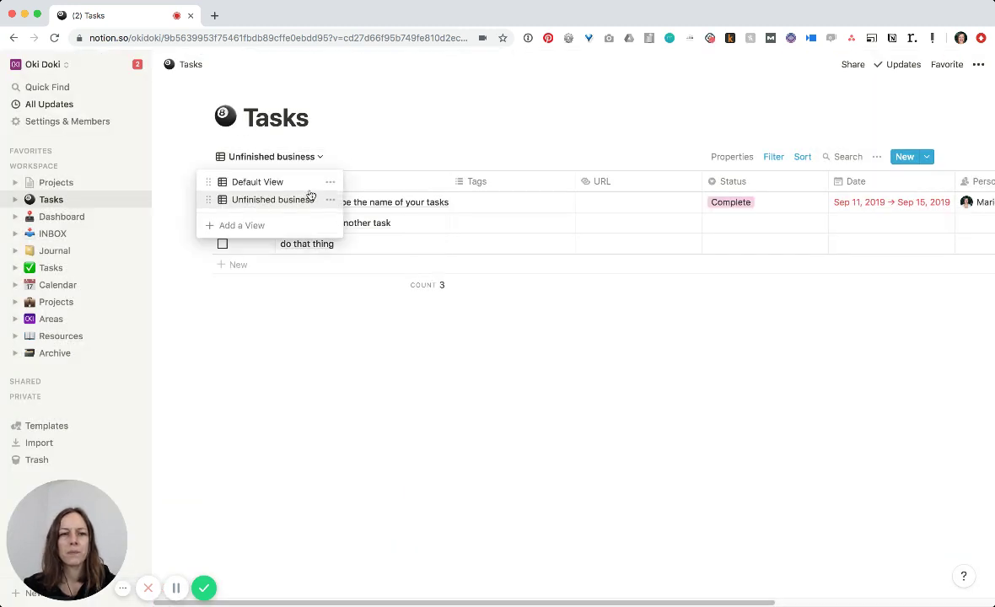
{"action": "left_click", "coordinate": [265, 229]}
{"action": "left_click", "coordinate": [439, 216]}
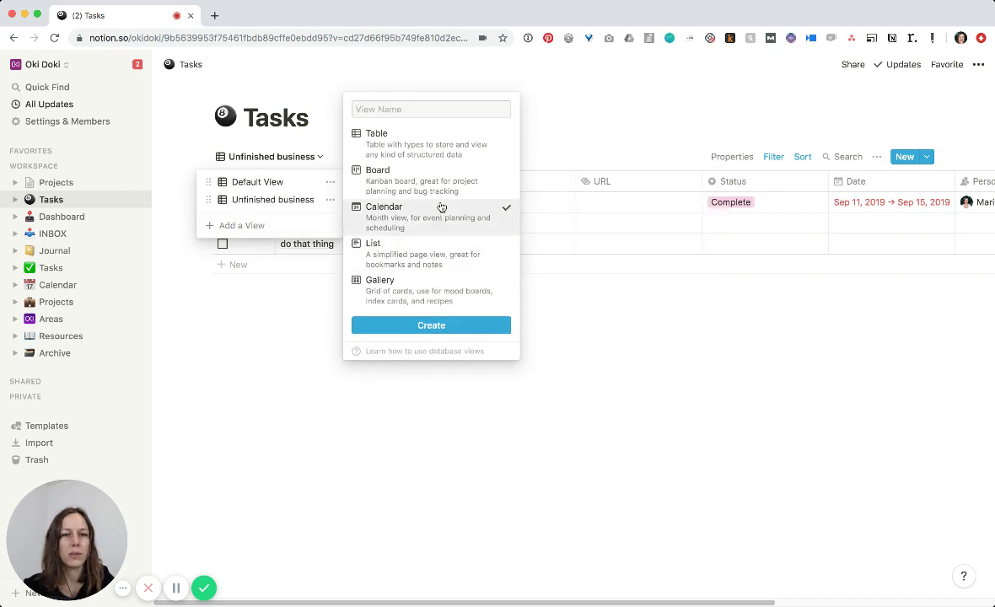
{"action": "type", "text": "Ca"}
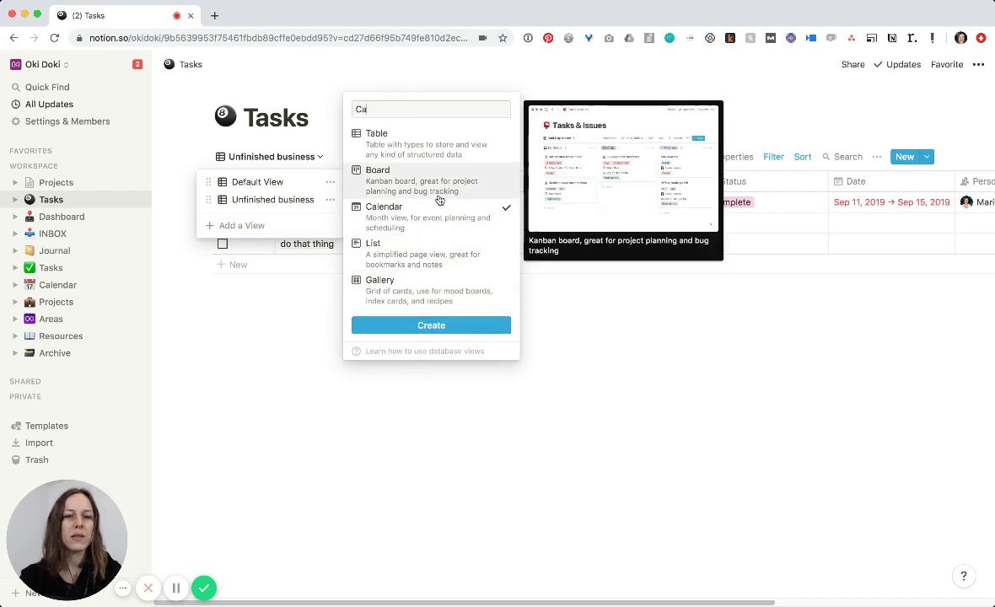
{"action": "type", "text": "lendar"}
{"action": "key", "text": "Return"}
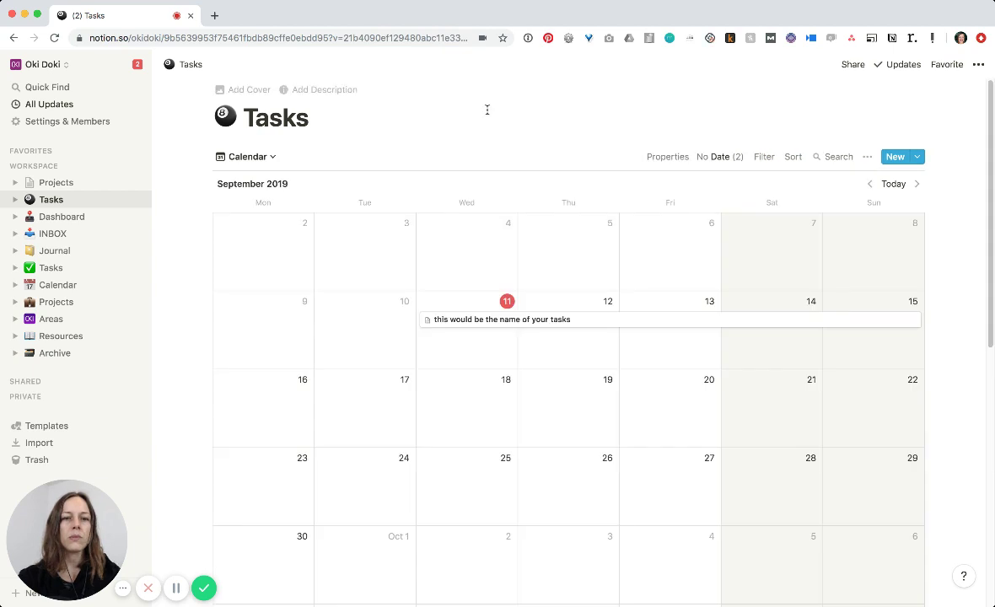
Schedule the undated task "this would be another task" on Friday, September 13 in the calendar.
{"action": "scroll", "coordinate": [550, 295], "scroll_direction": "down", "scroll_amount": 1}
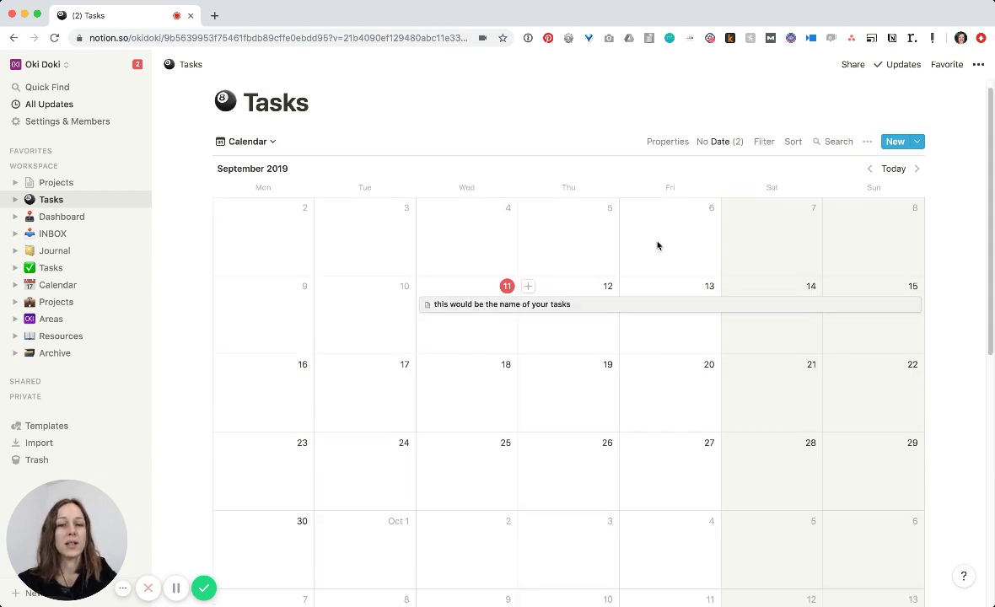
{"action": "left_click", "coordinate": [730, 147]}
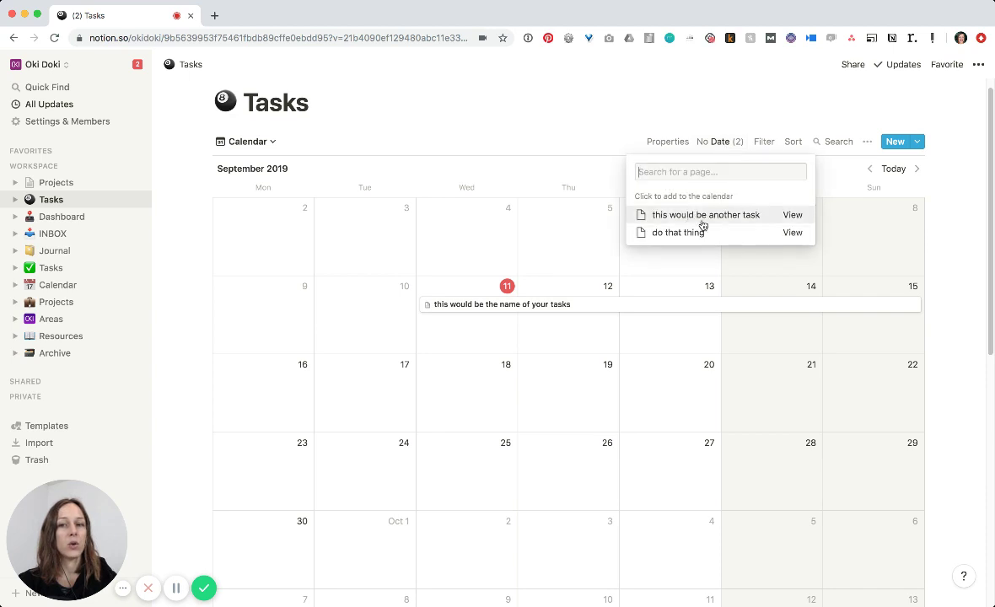
{"action": "left_click_drag", "start_coordinate": [700, 217], "coordinate": [669, 323]}
{"action": "left_click", "coordinate": [544, 293]}
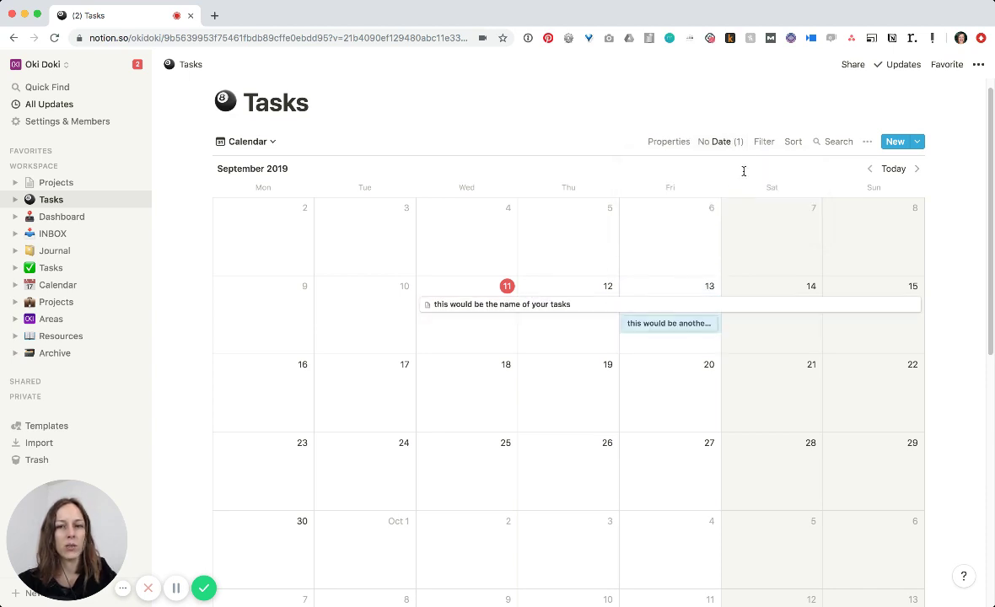
Add the undated task "do that thing" to the calendar, move it to September 16, and check the date on its page.
{"action": "left_click", "coordinate": [723, 141]}
{"action": "left_click", "coordinate": [684, 218]}
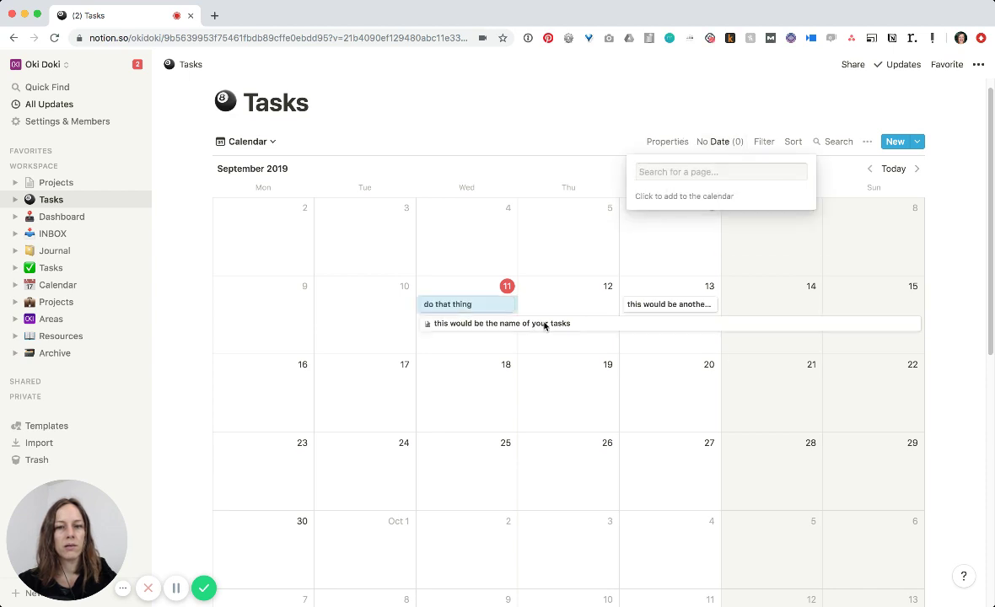
{"action": "left_click", "coordinate": [260, 397]}
{"action": "left_click_drag", "start_coordinate": [447, 304], "coordinate": [278, 390]}
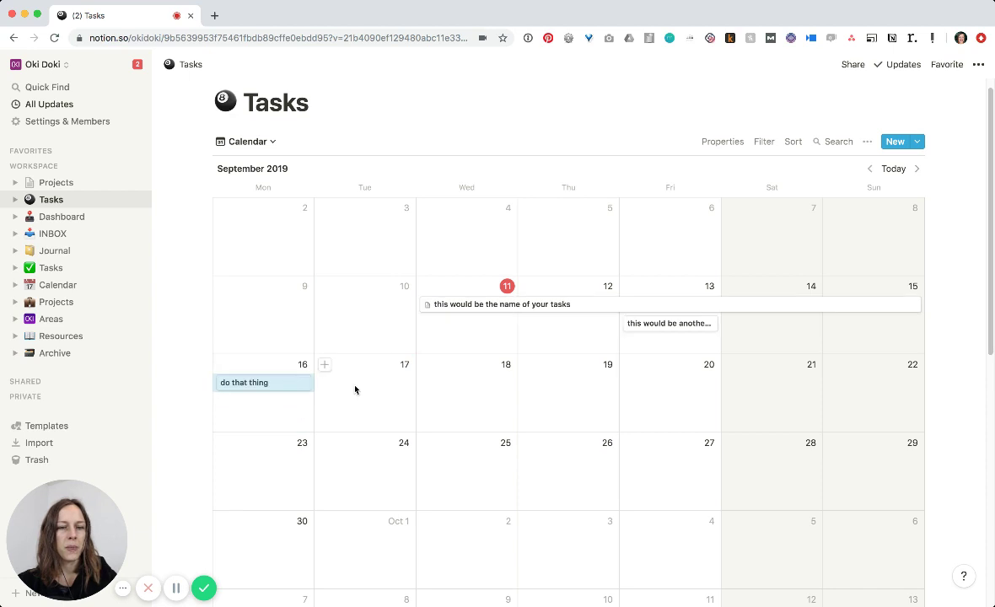
{"action": "left_click", "coordinate": [266, 383]}
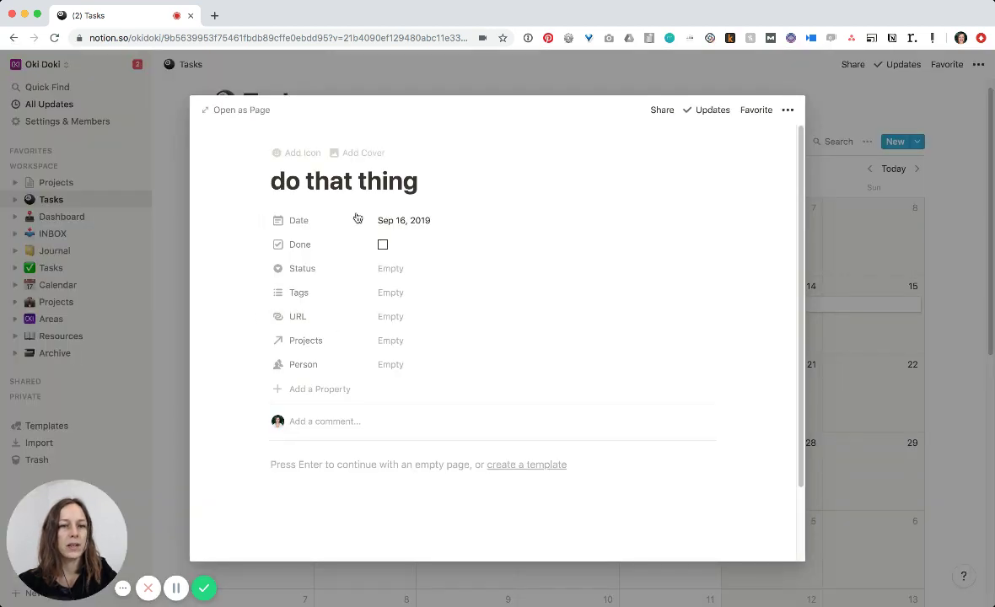
{"action": "left_click", "coordinate": [462, 83]}
Switch to the "Unfinished business" view and rename the Default View as "Master".
{"action": "left_click", "coordinate": [253, 142]}
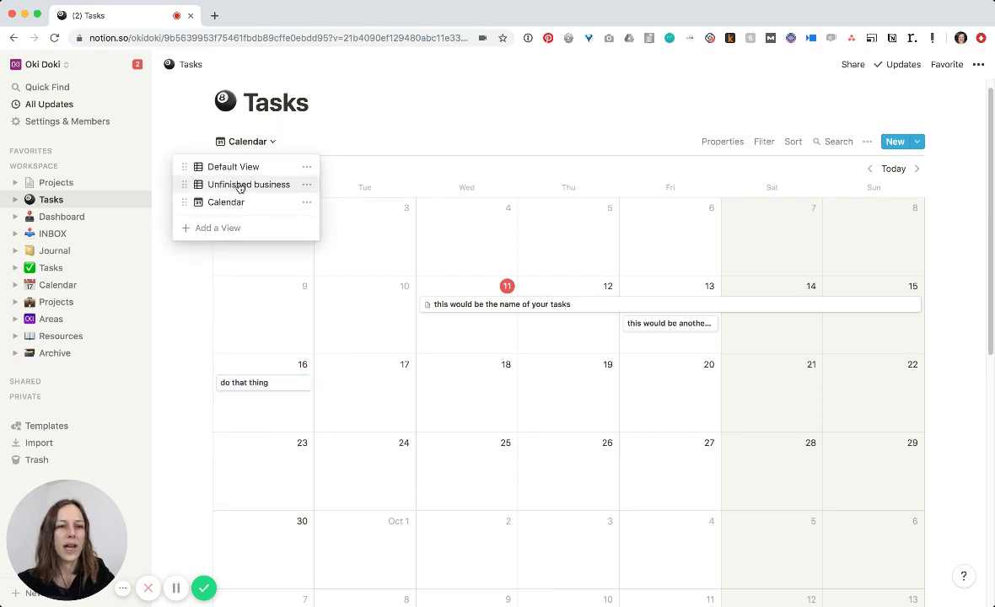
{"action": "left_click", "coordinate": [240, 185]}
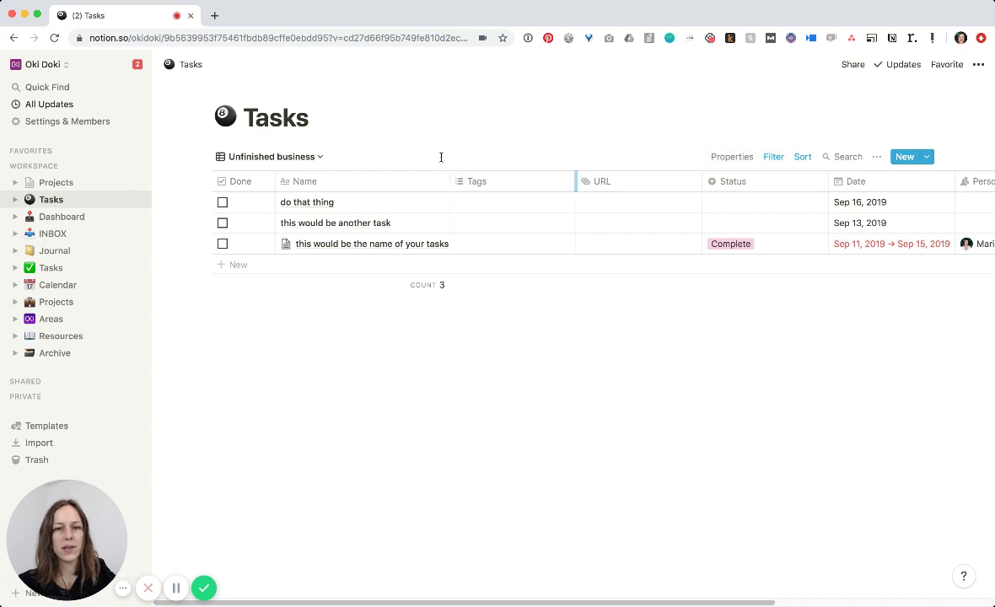
{"action": "left_click", "coordinate": [256, 157]}
{"action": "left_click", "coordinate": [330, 183]}
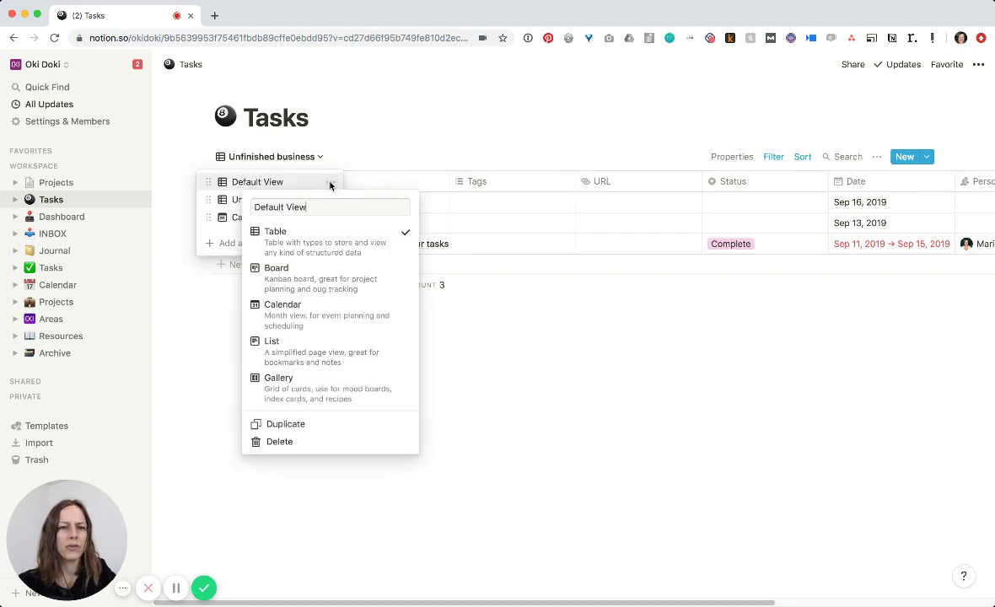
{"action": "type", "text": "Master"}
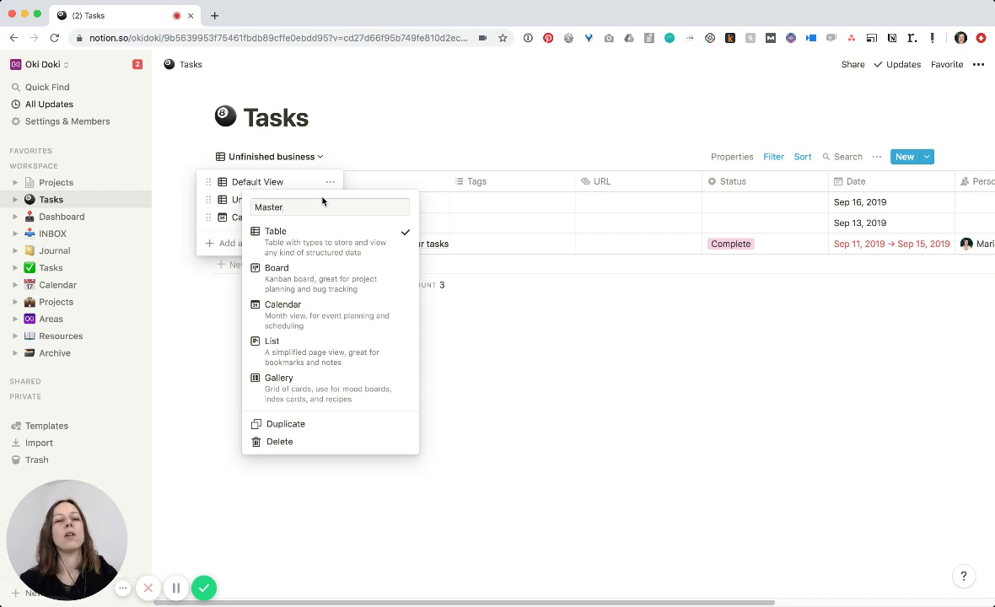
{"action": "key", "text": "Return"}
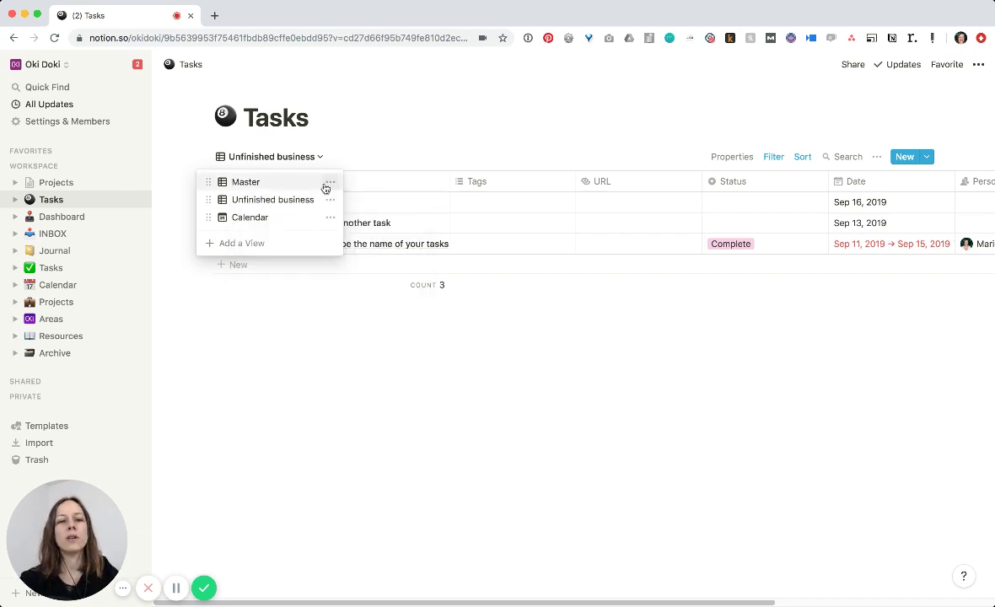
Add a Table-type view named "Completed" to the Tasks database.
{"action": "left_click", "coordinate": [257, 243]}
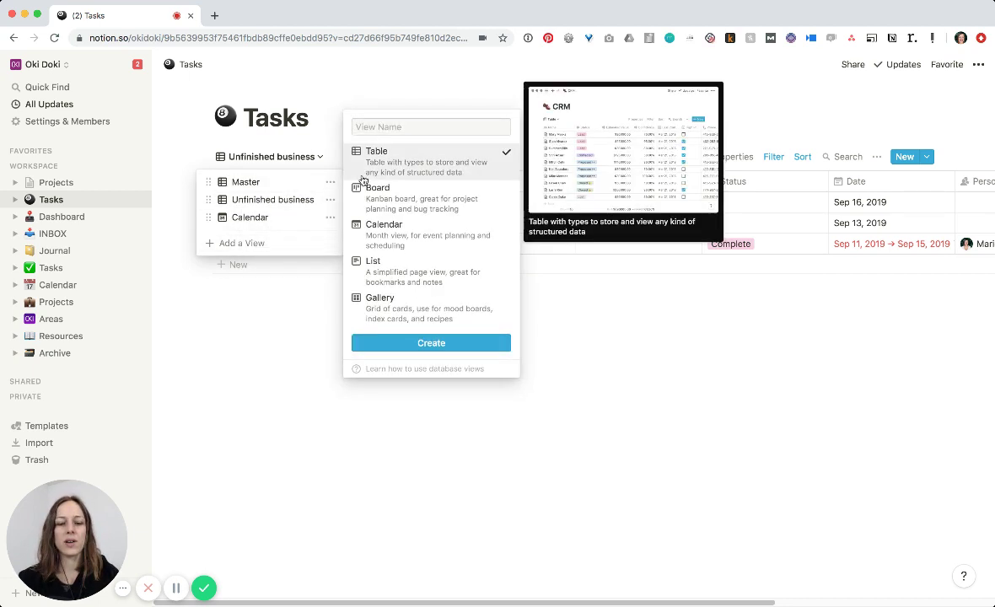
{"action": "type", "text": "Completed"}
{"action": "key", "text": "Return"}
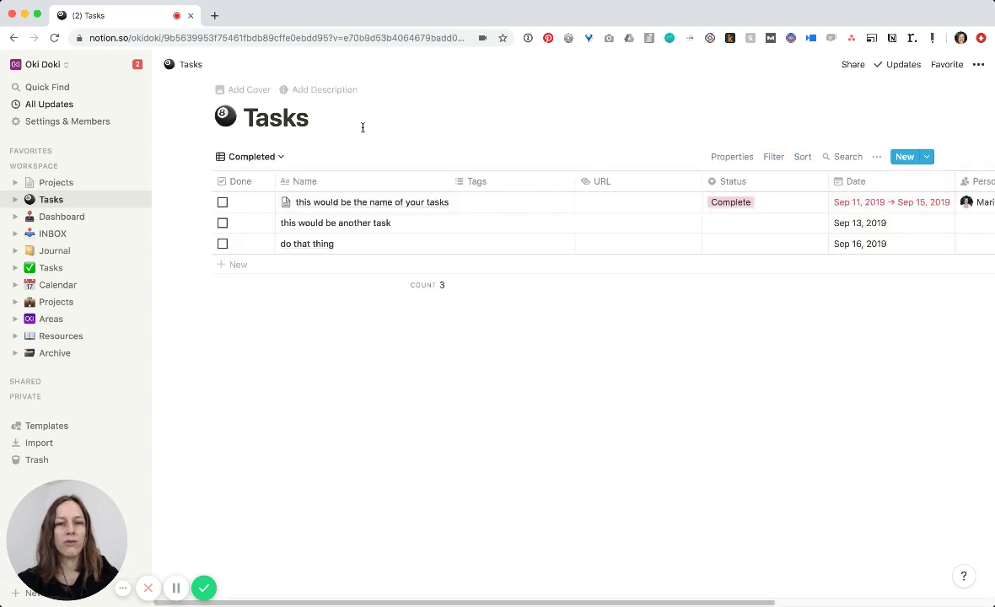
Hide the Tags and URL columns in the "Completed" view.
{"action": "left_click", "coordinate": [517, 183]}
{"action": "left_click", "coordinate": [493, 385]}
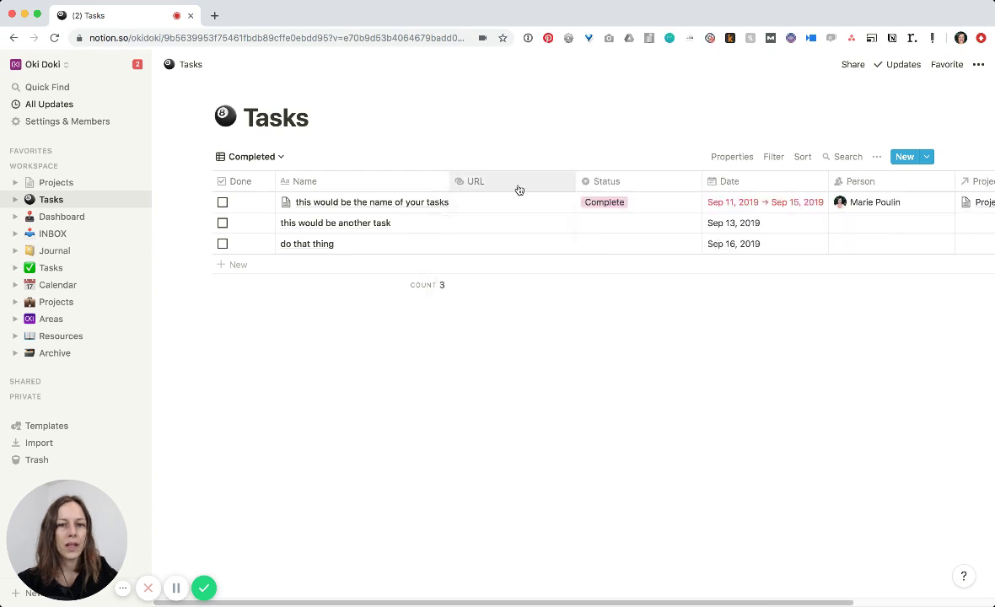
{"action": "left_click", "coordinate": [518, 187]}
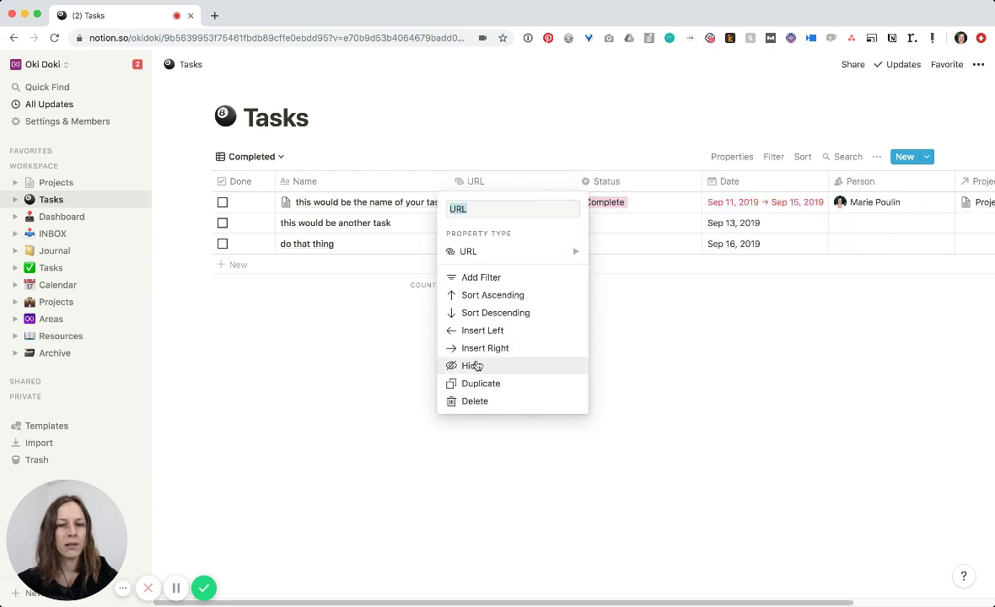
{"action": "left_click", "coordinate": [478, 365]}
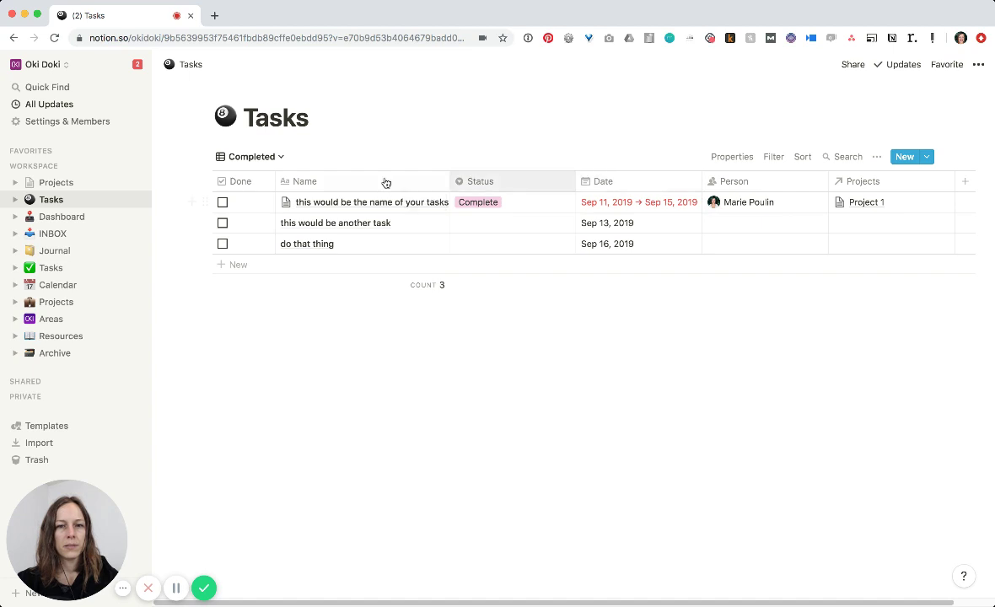
Filter the "Completed" view to show only tasks whose Done checkbox is checked.
{"action": "left_click", "coordinate": [773, 157]}
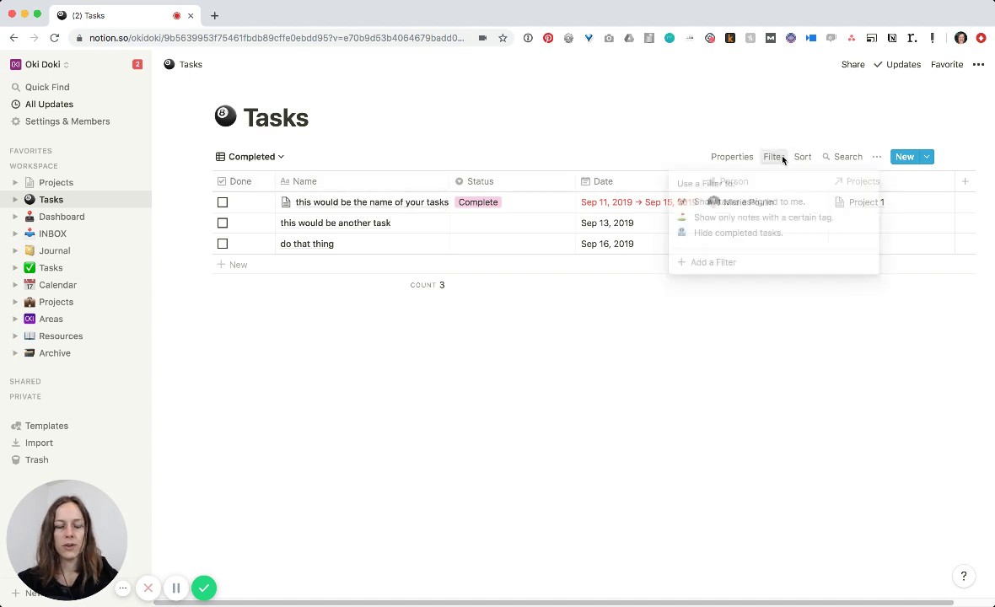
{"action": "left_click", "coordinate": [711, 263]}
{"action": "left_click", "coordinate": [712, 185]}
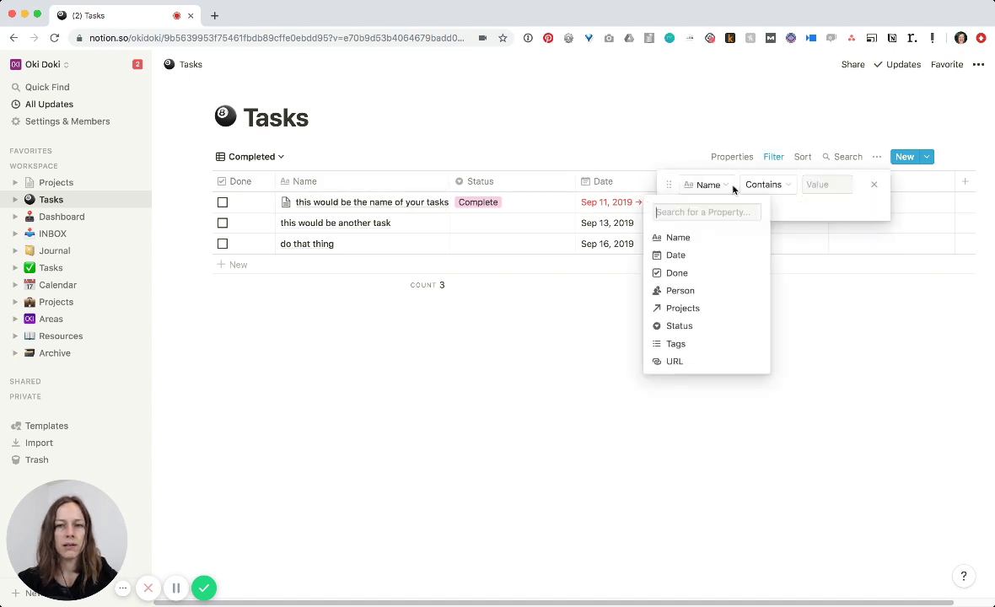
{"action": "left_click", "coordinate": [677, 272]}
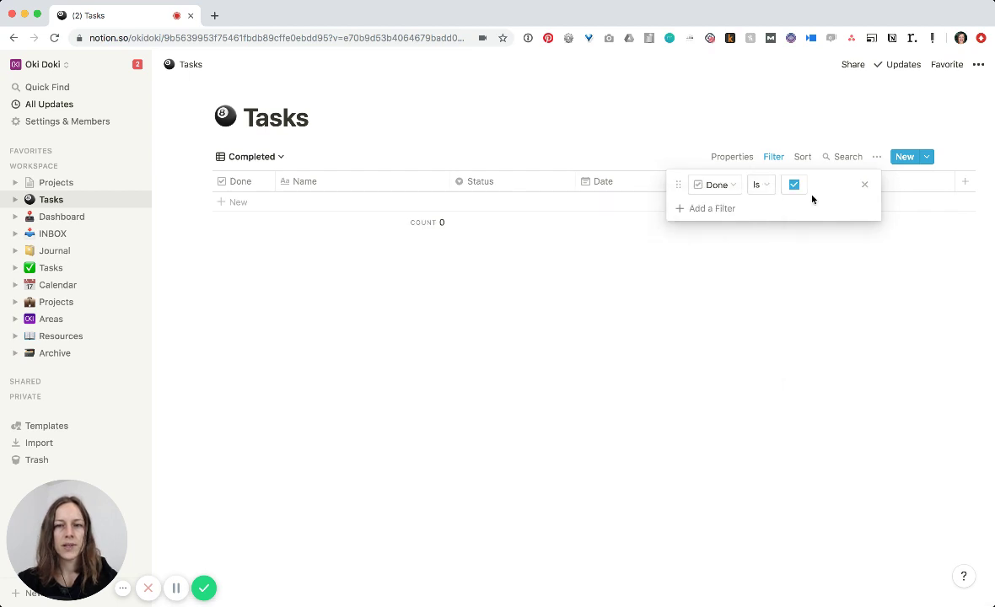
{"action": "left_click", "coordinate": [651, 291]}
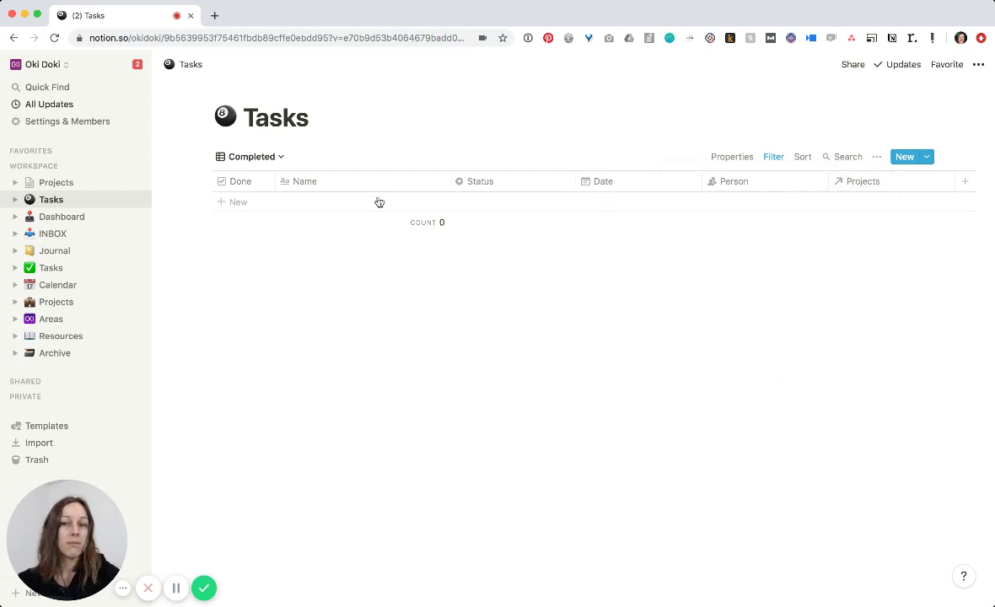
Return to the "Unfinished business" view and hide its Tags column.
{"action": "left_click", "coordinate": [251, 158]}
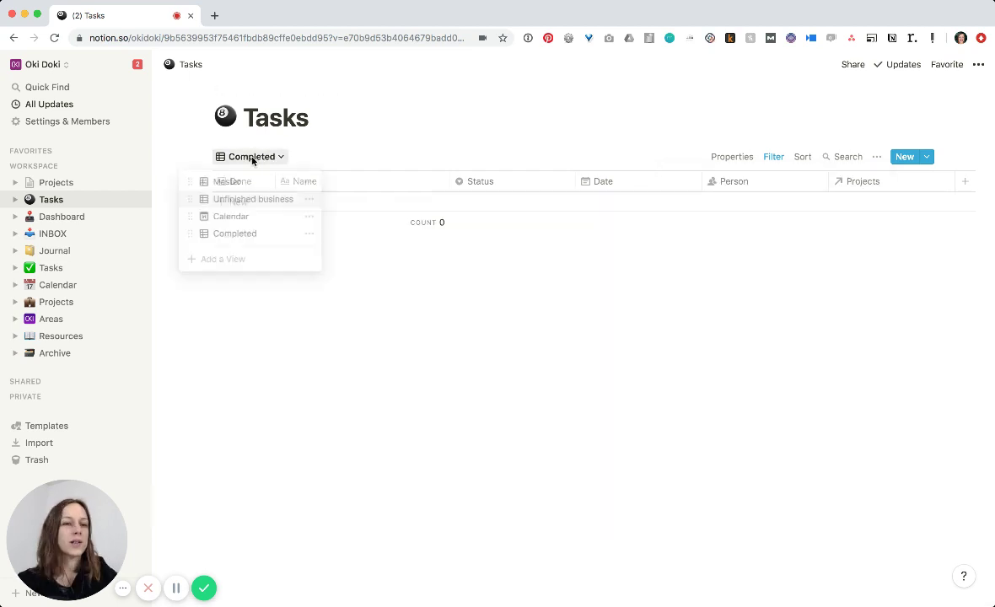
{"action": "left_click", "coordinate": [245, 201]}
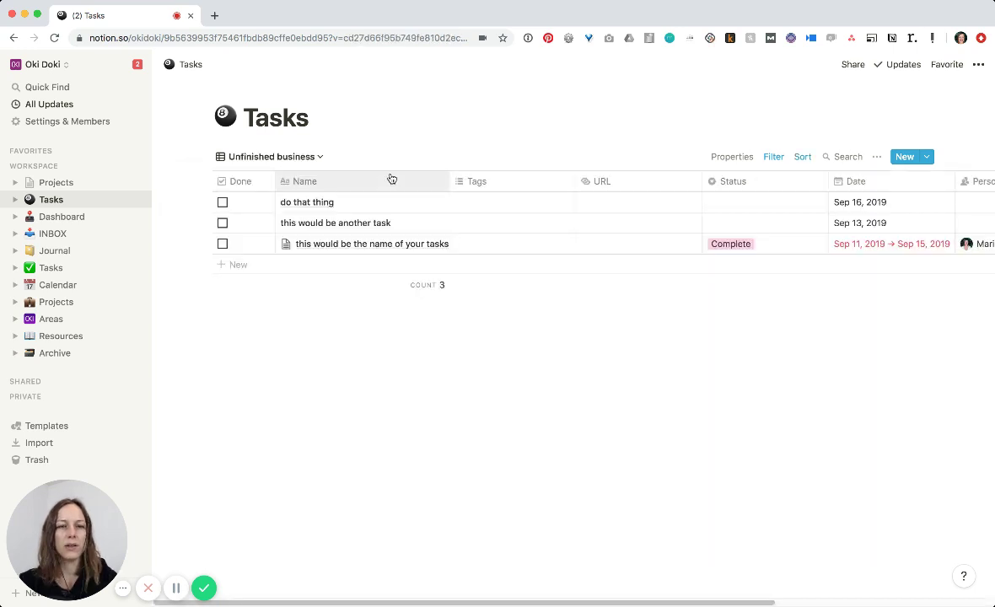
{"action": "left_click", "coordinate": [498, 180]}
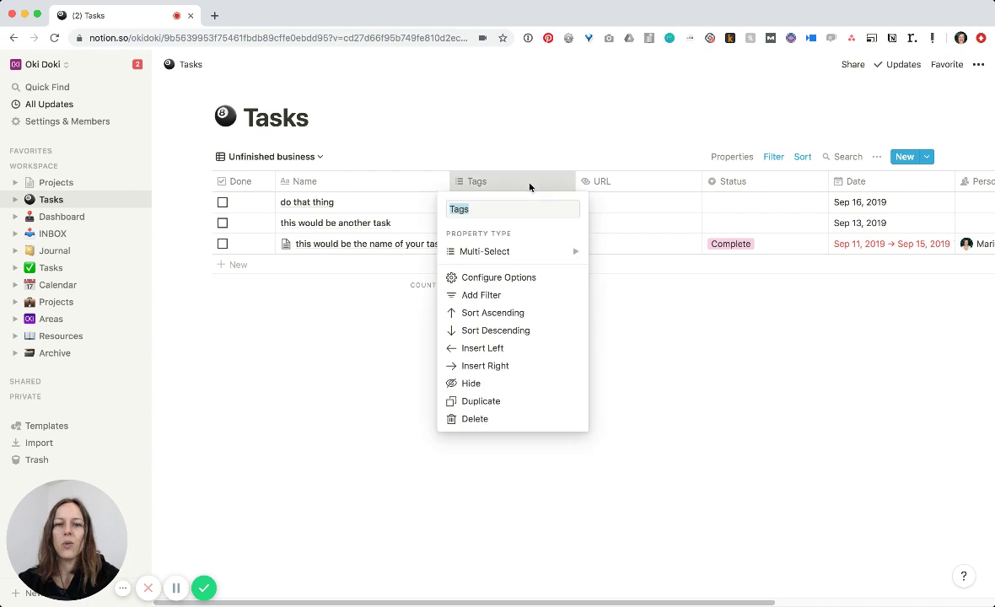
{"action": "left_click", "coordinate": [473, 383]}
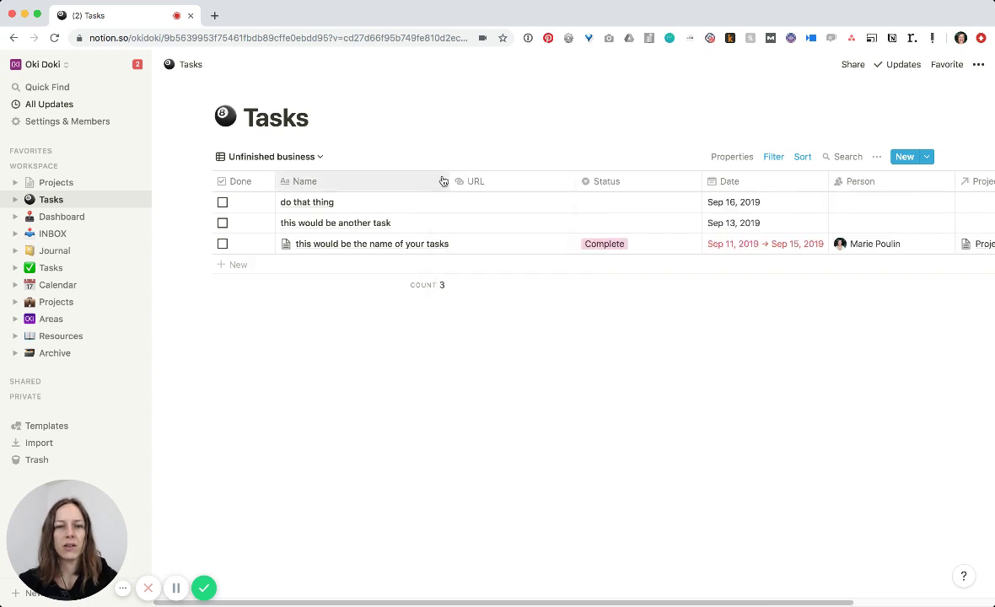
Widen the Name column slightly and move the Date and Person columns directly after it.
{"action": "left_click_drag", "start_coordinate": [448, 176], "coordinate": [466, 180]}
{"action": "left_click_drag", "start_coordinate": [779, 183], "coordinate": [565, 178]}
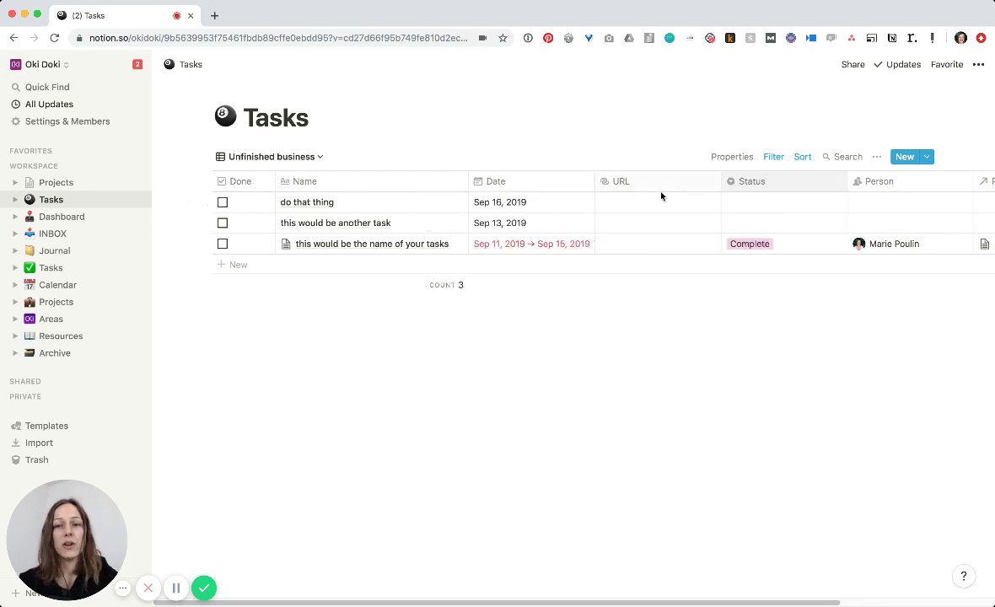
{"action": "left_click_drag", "start_coordinate": [909, 182], "coordinate": [675, 182]}
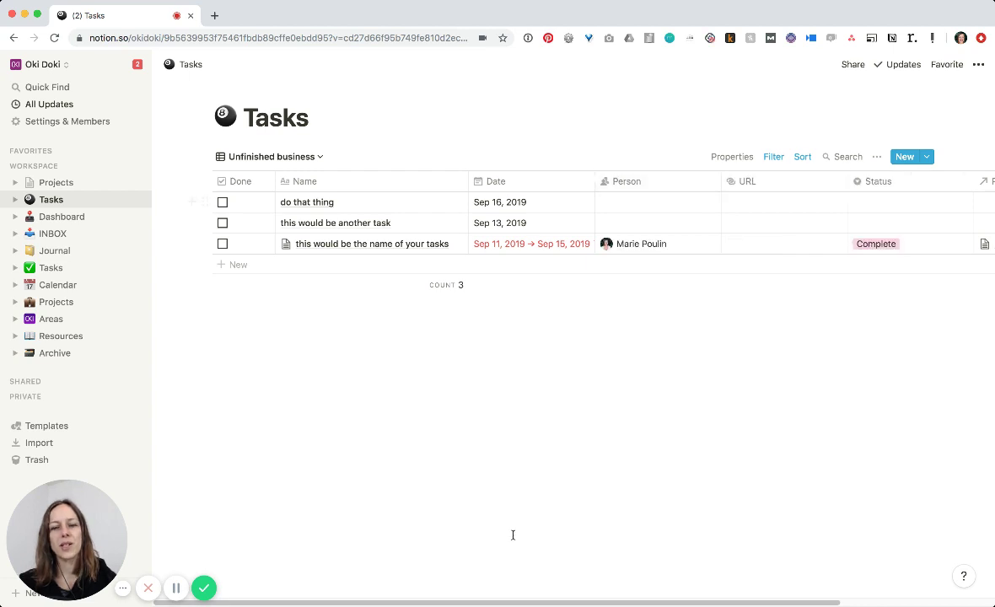
{"action": "mouse_move", "coordinate": [554, 603]}
{"action": "left_mouse_down"}
{"action": "mouse_move", "coordinate": [727, 604]}
{"action": "mouse_move", "coordinate": [547, 603]}
{"action": "left_mouse_up"}
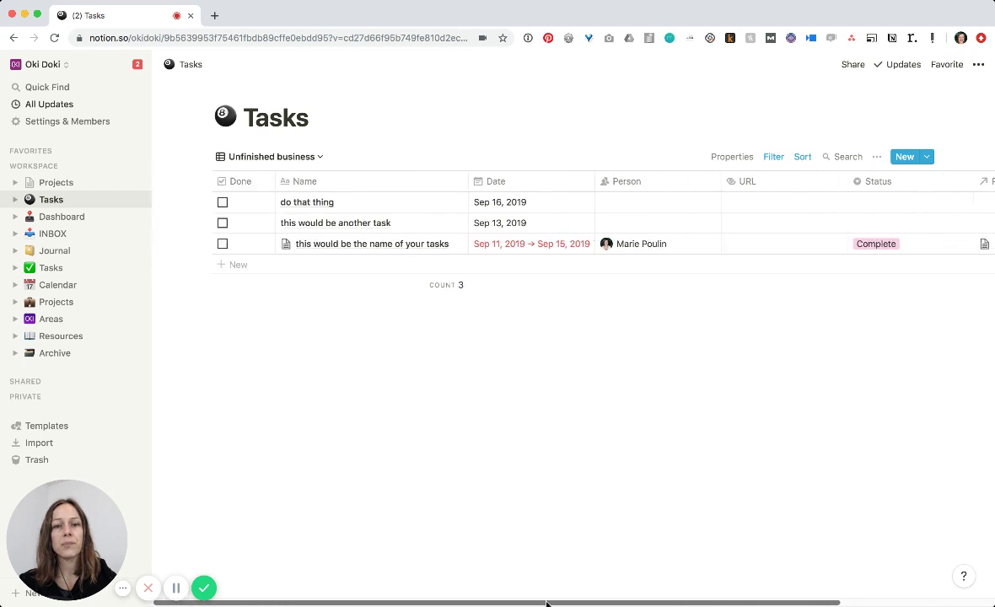
Add a Board-type view named "kanban" to the Tasks database.
{"action": "left_click", "coordinate": [296, 157]}
{"action": "left_click", "coordinate": [267, 263]}
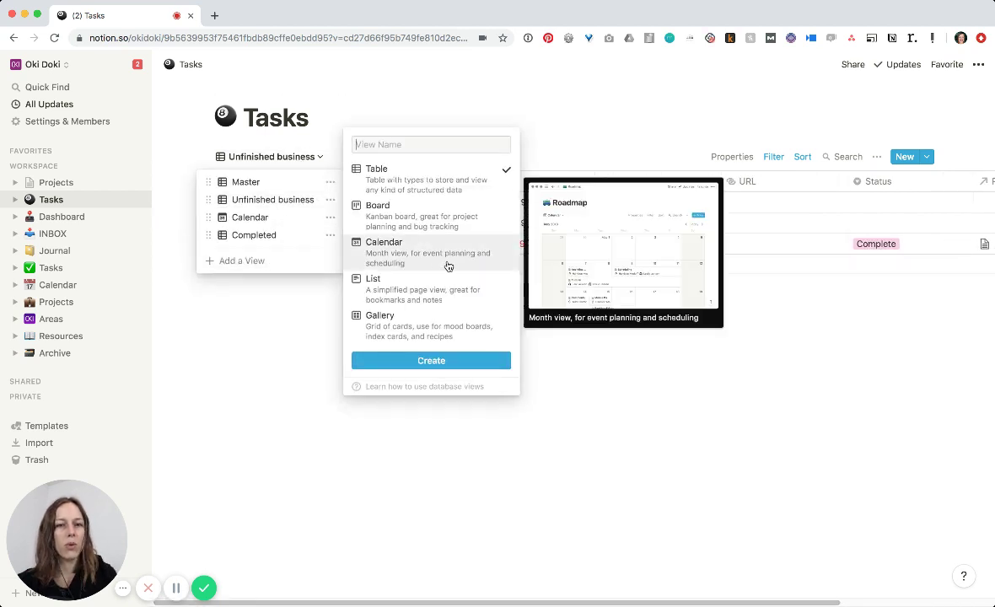
{"action": "left_click", "coordinate": [451, 225]}
{"action": "type", "text": "kanban"}
{"action": "key", "text": "Return"}
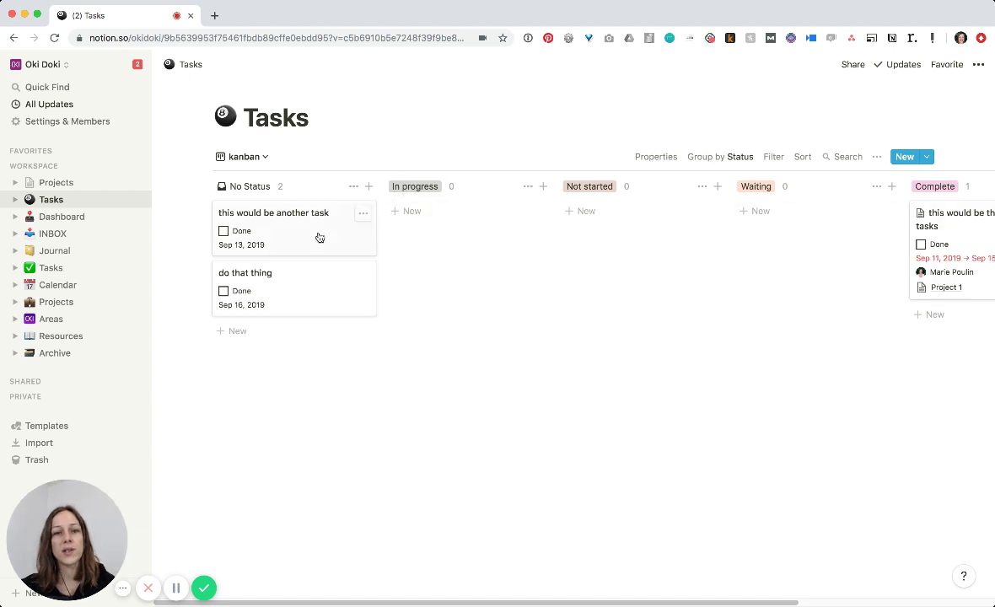
Move the "do that thing" card to Not started and "this would be another task" to In progress, checking the latter's Status property.
{"action": "left_click_drag", "start_coordinate": [293, 296], "coordinate": [588, 222]}
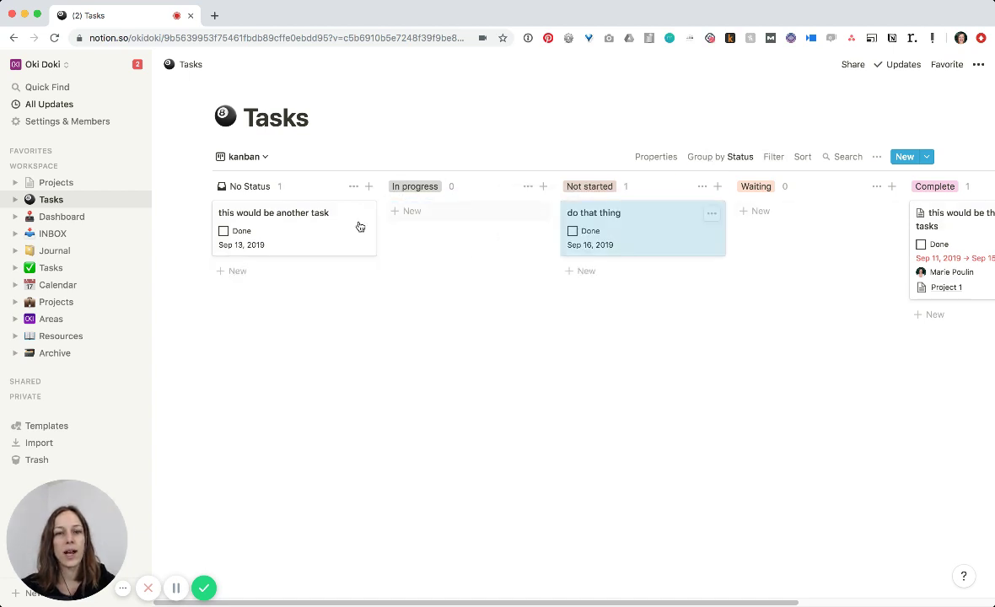
{"action": "left_click_drag", "start_coordinate": [369, 212], "coordinate": [414, 221]}
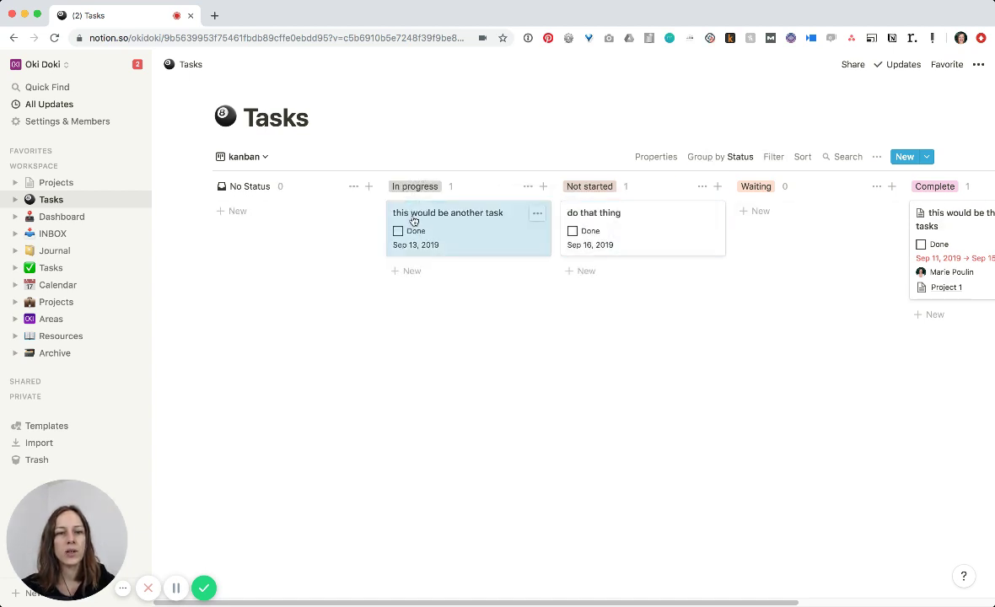
{"action": "left_click", "coordinate": [477, 236]}
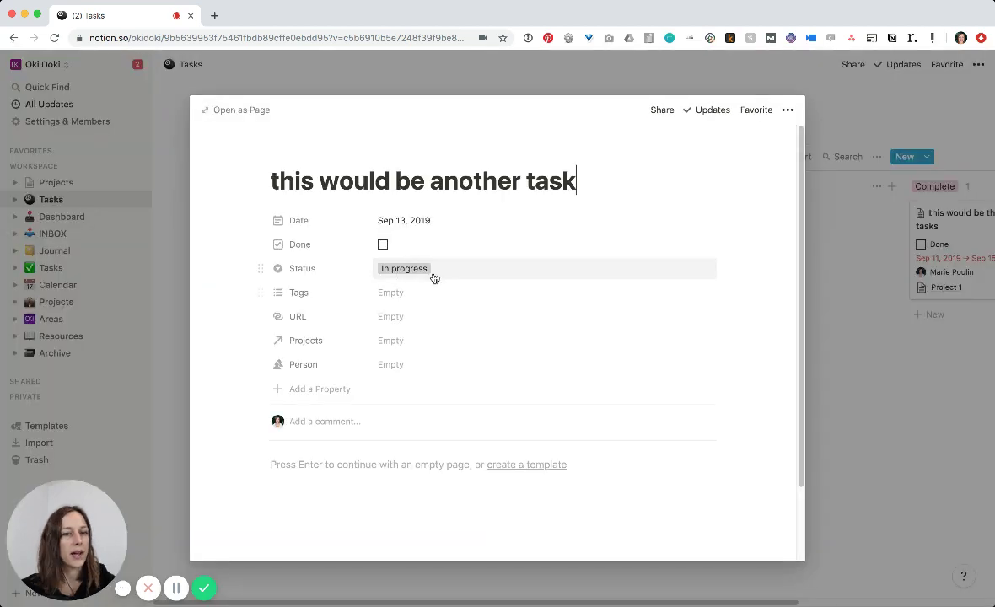
{"action": "left_click", "coordinate": [873, 422]}
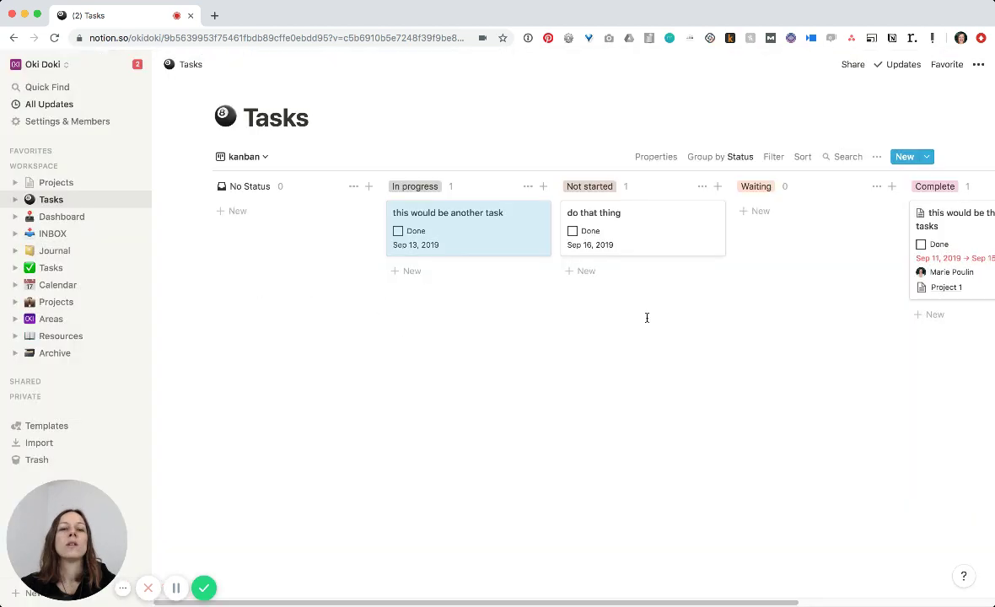
{"action": "left_click", "coordinate": [261, 156]}
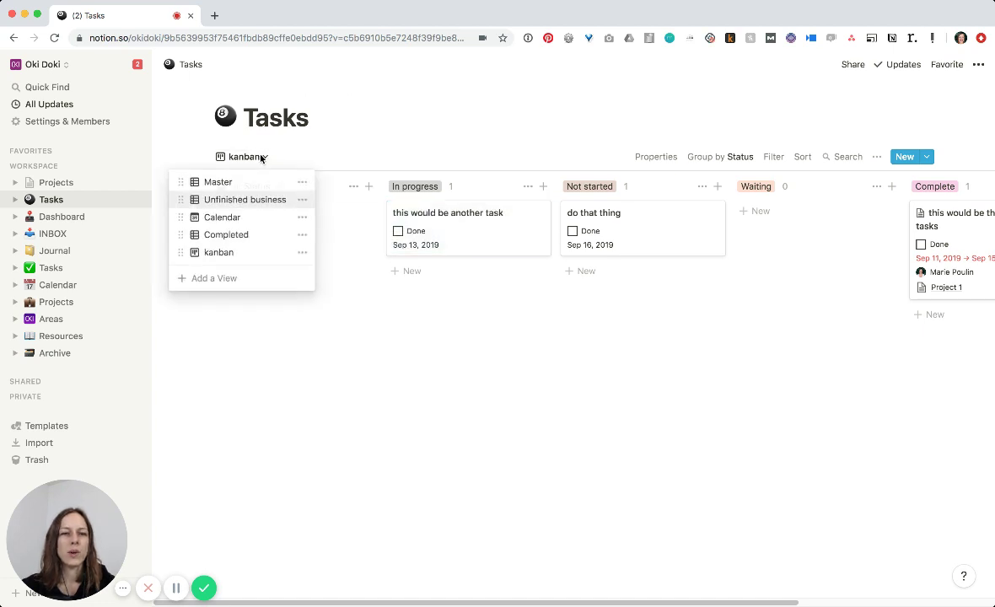
{"action": "left_click", "coordinate": [261, 155]}
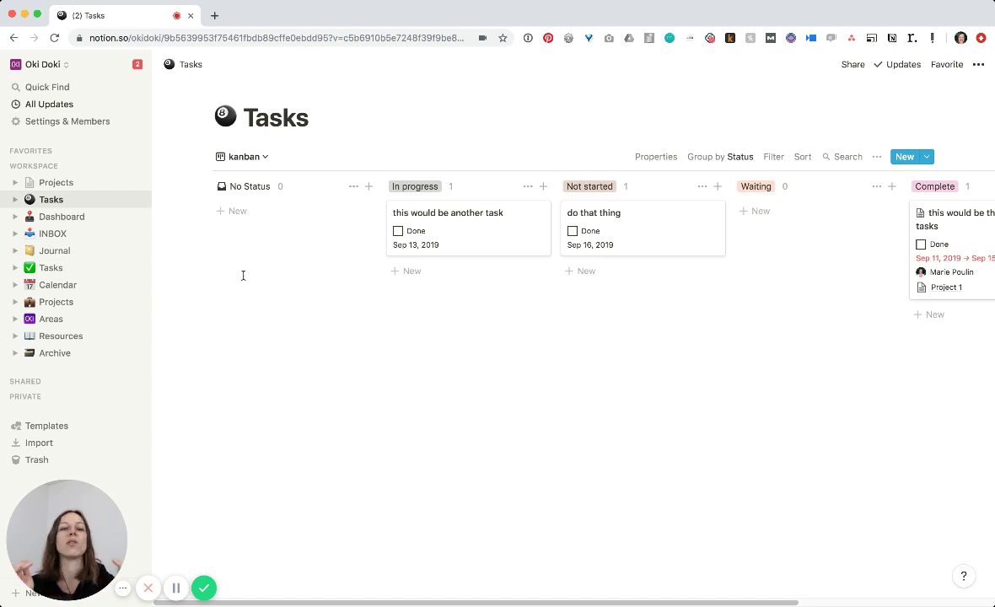
{"action": "left_click", "coordinate": [252, 160]}
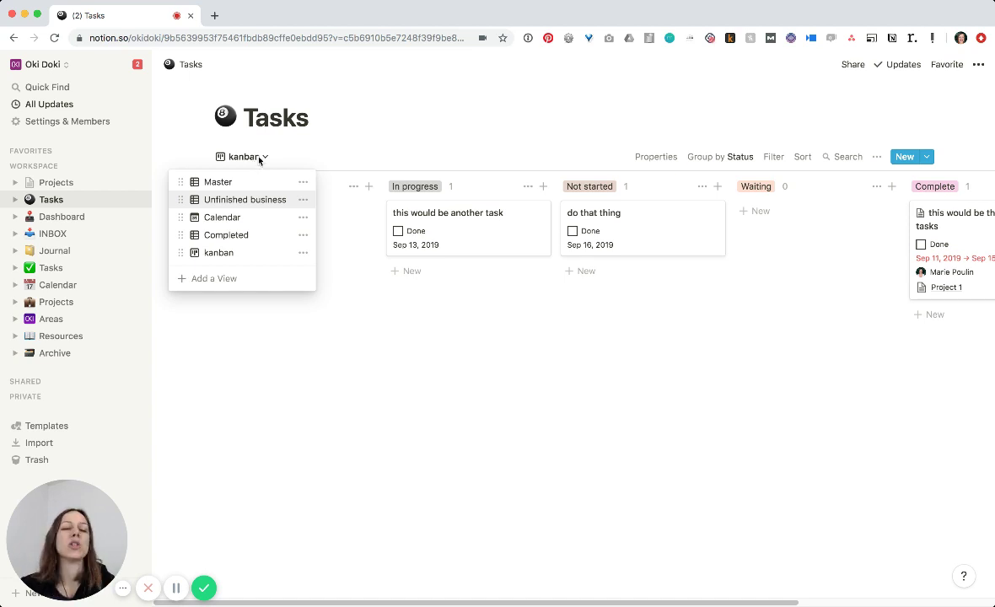
{"action": "left_click", "coordinate": [260, 161]}
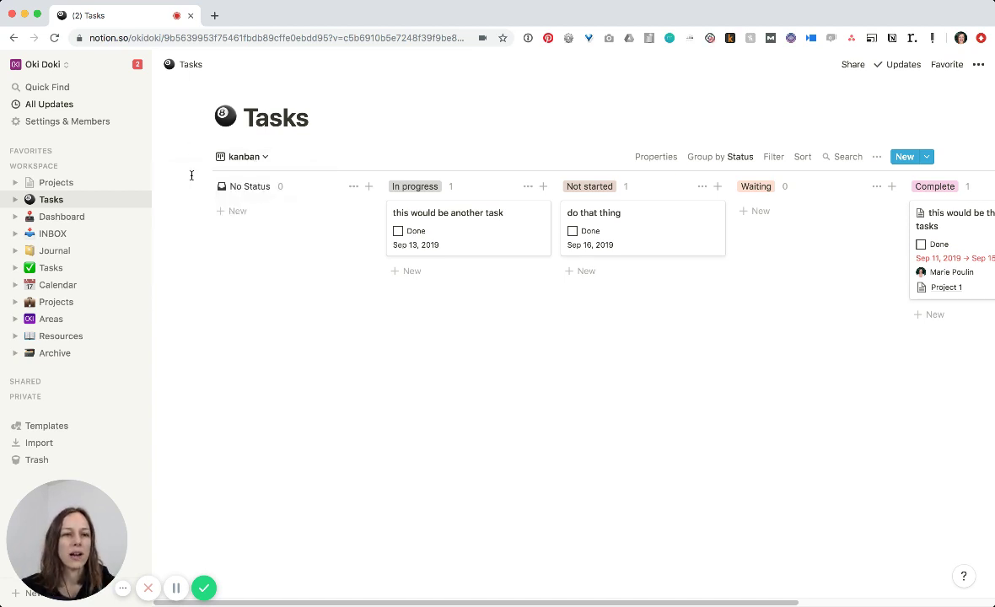
{"action": "left_click", "coordinate": [49, 197]}
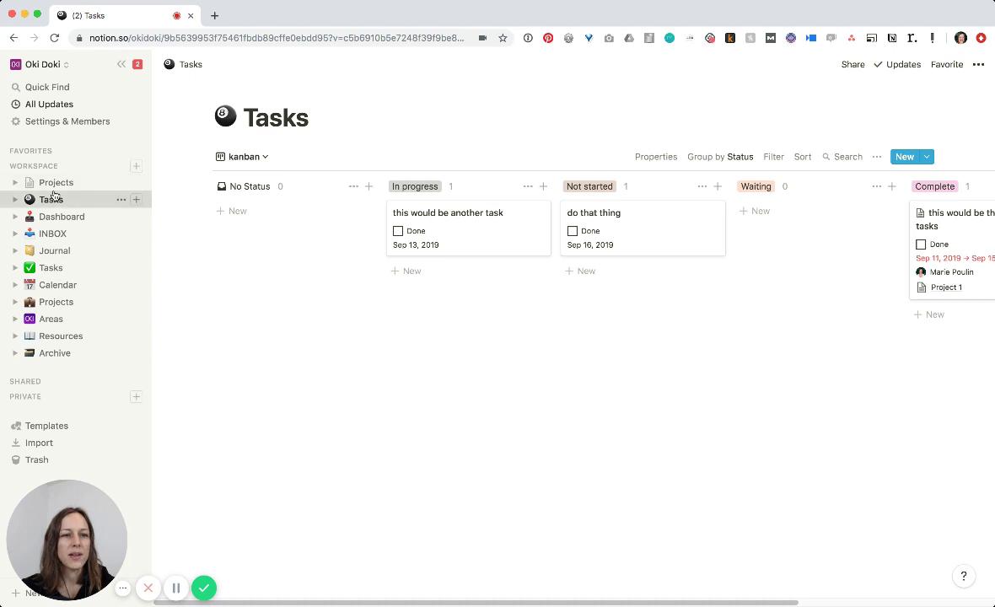
Create a new workspace page titled "Embed Me" and start it as an empty page.
{"action": "left_click", "coordinate": [137, 167]}
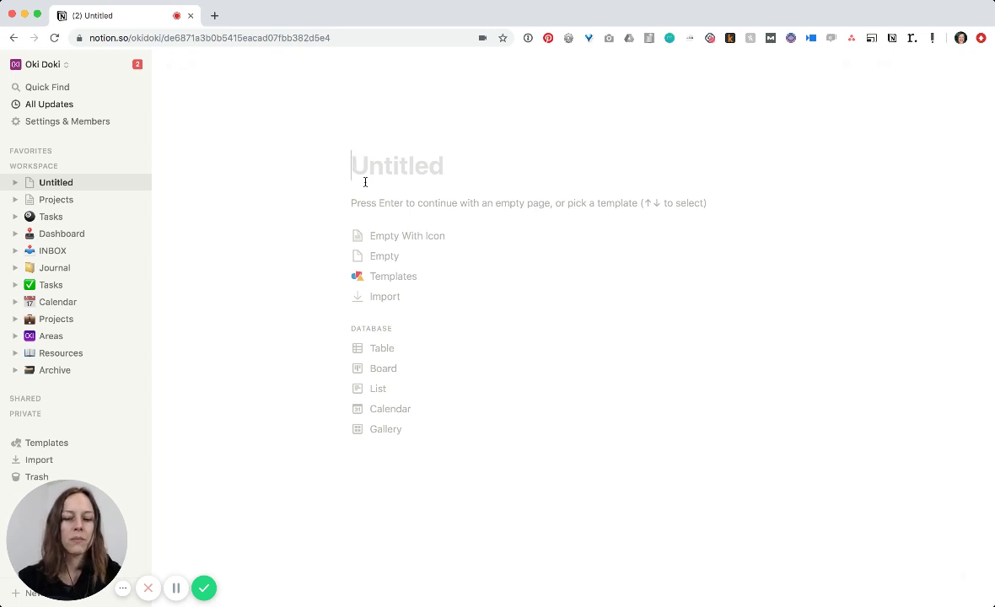
{"action": "type", "text": "Embed M"}
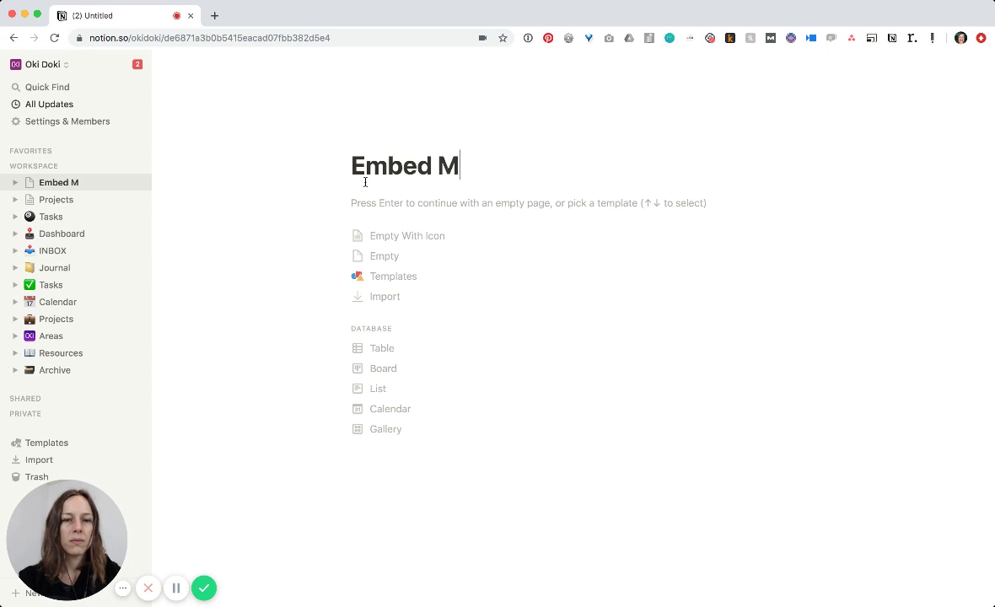
{"action": "type", "text": "e"}
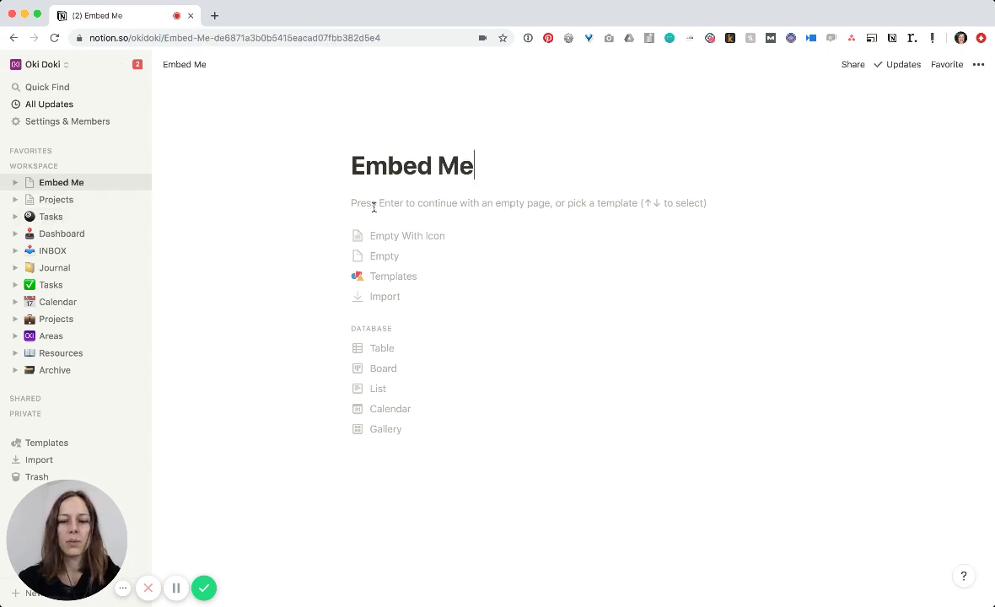
{"action": "key", "text": "Return"}
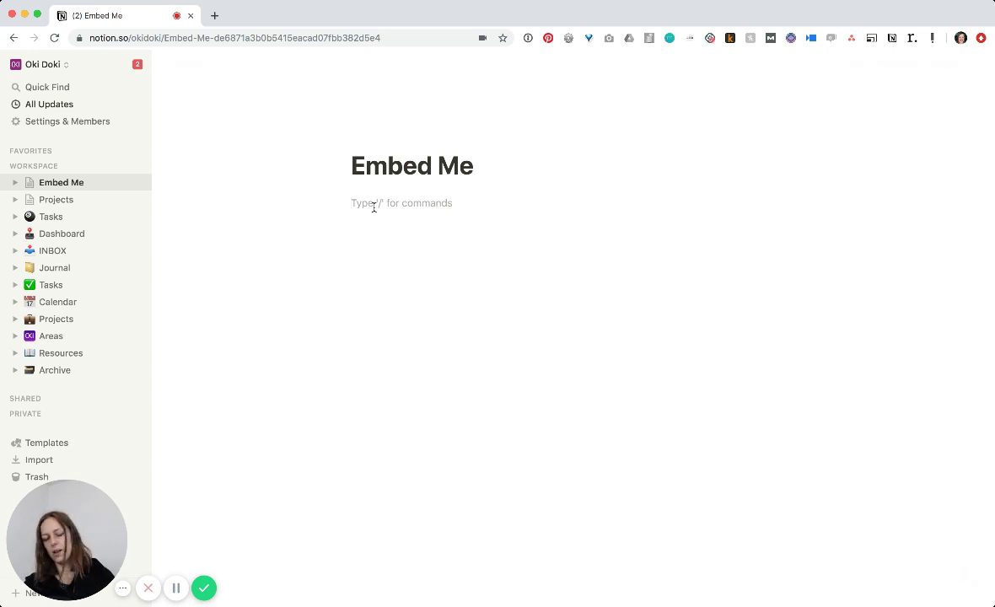
Insert a linked database in the page body that points to the Tasks database with the 8-ball icon.
{"action": "type", "text": "/"}
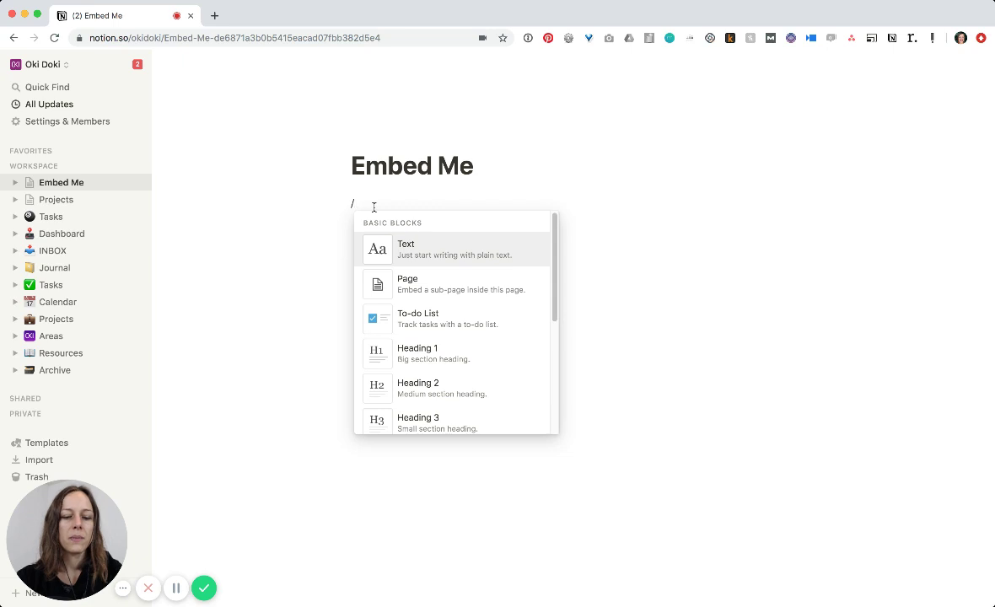
{"action": "type", "text": "data"}
{"action": "scroll", "coordinate": [444, 343], "scroll_direction": "down", "scroll_amount": 3}
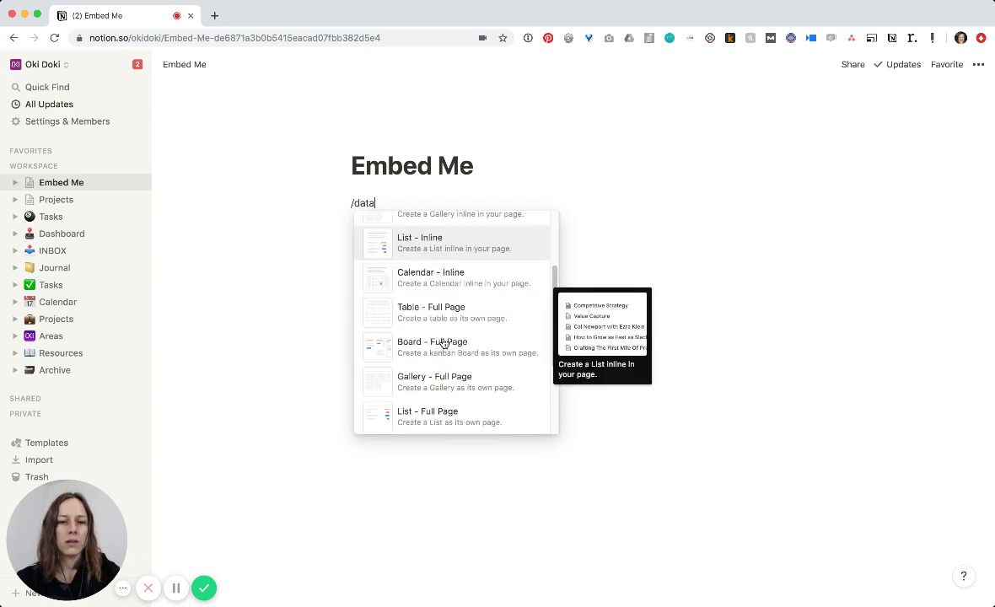
{"action": "scroll", "coordinate": [444, 343], "scroll_direction": "down", "scroll_amount": 3}
{"action": "left_click", "coordinate": [446, 379]}
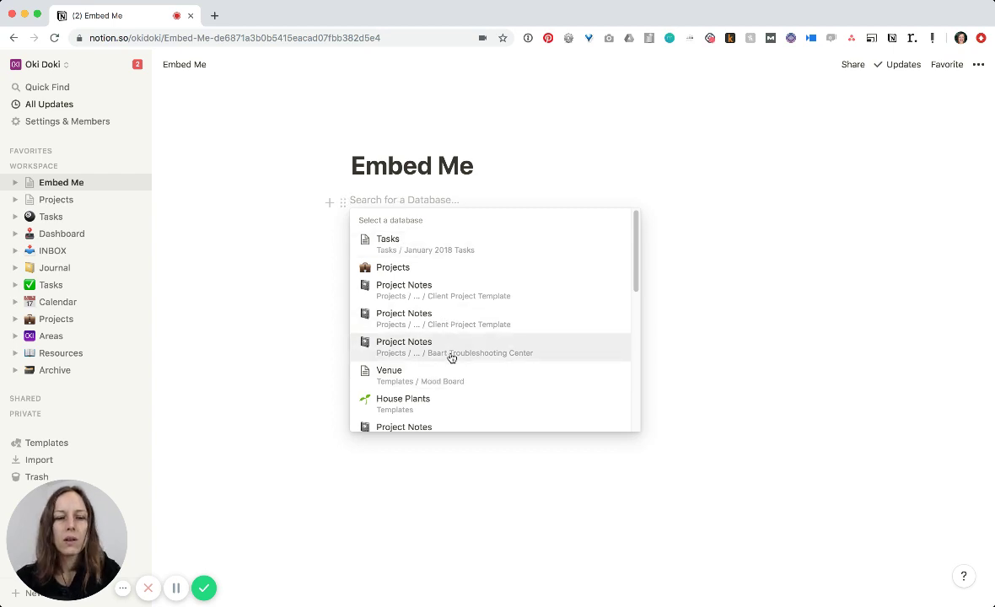
{"action": "type", "text": "tasks"}
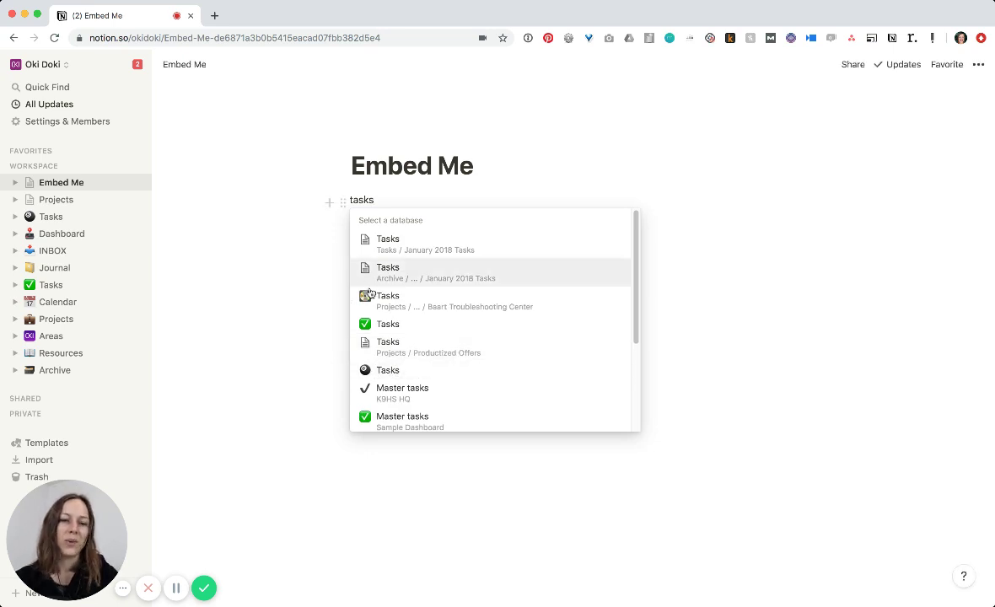
{"action": "left_click", "coordinate": [376, 371]}
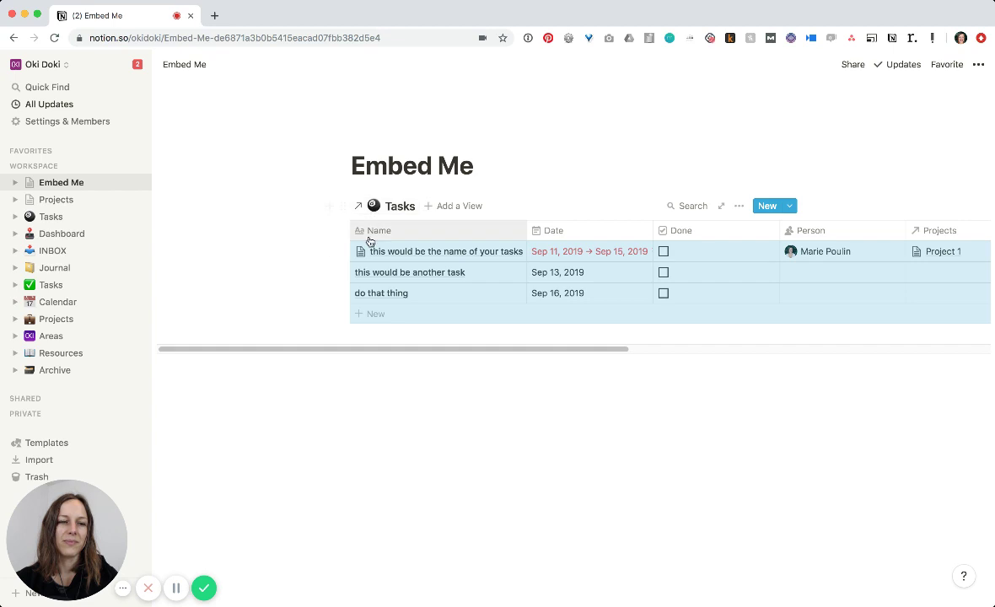
Turn on Full Width and Small Text for the Embed Me page.
{"action": "left_click", "coordinate": [978, 66]}
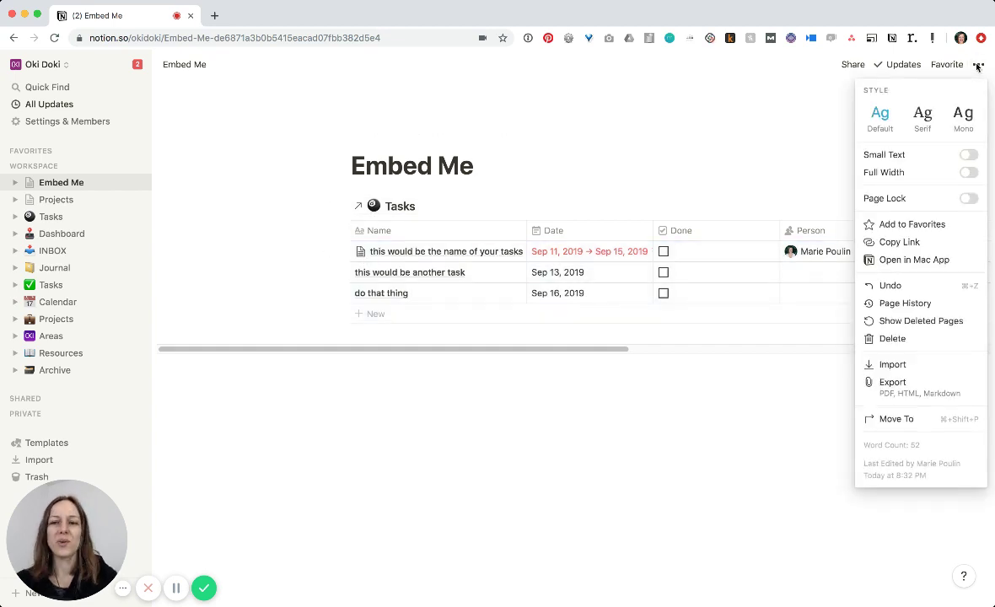
{"action": "left_click", "coordinate": [967, 172]}
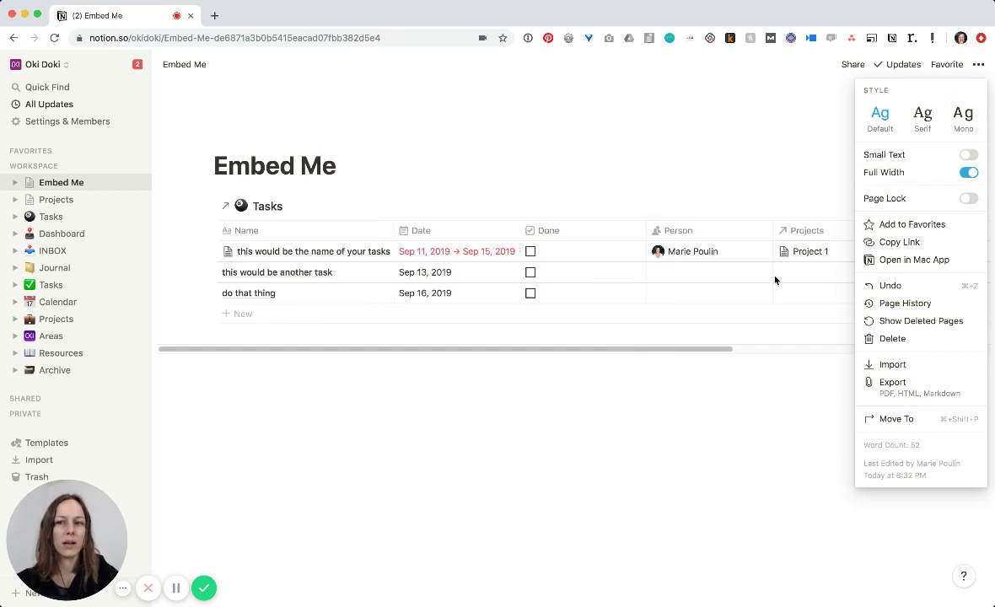
{"action": "left_click", "coordinate": [968, 155]}
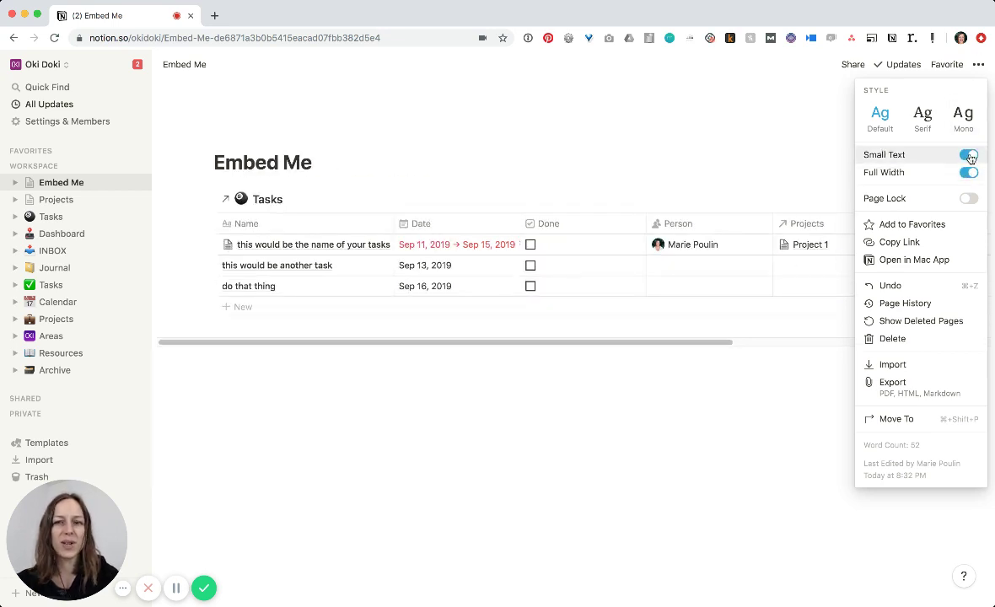
Add the text "Add headings" as a Heading 2 and place the linked Tasks table beneath it.
{"action": "left_click", "coordinate": [251, 377]}
{"action": "left_click", "coordinate": [253, 368]}
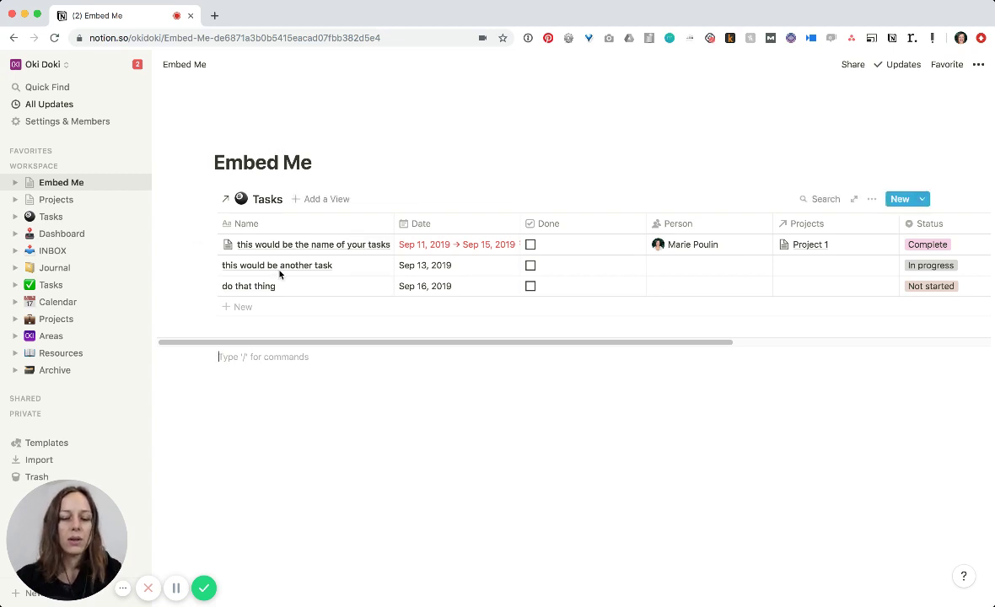
{"action": "type", "text": "Add headings"}
{"action": "key", "text": "super+alt+2"}
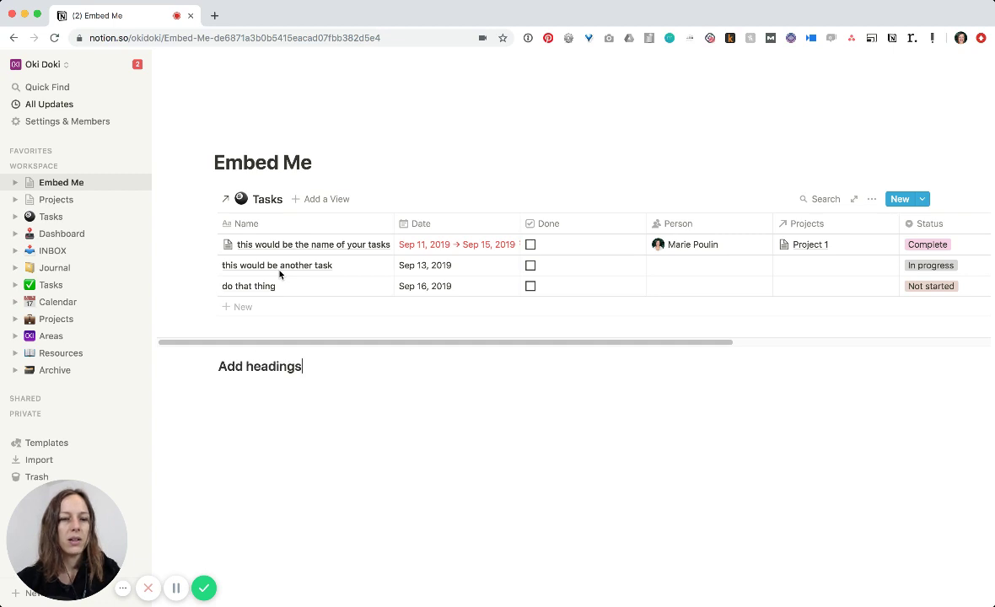
{"action": "key", "text": "Return"}
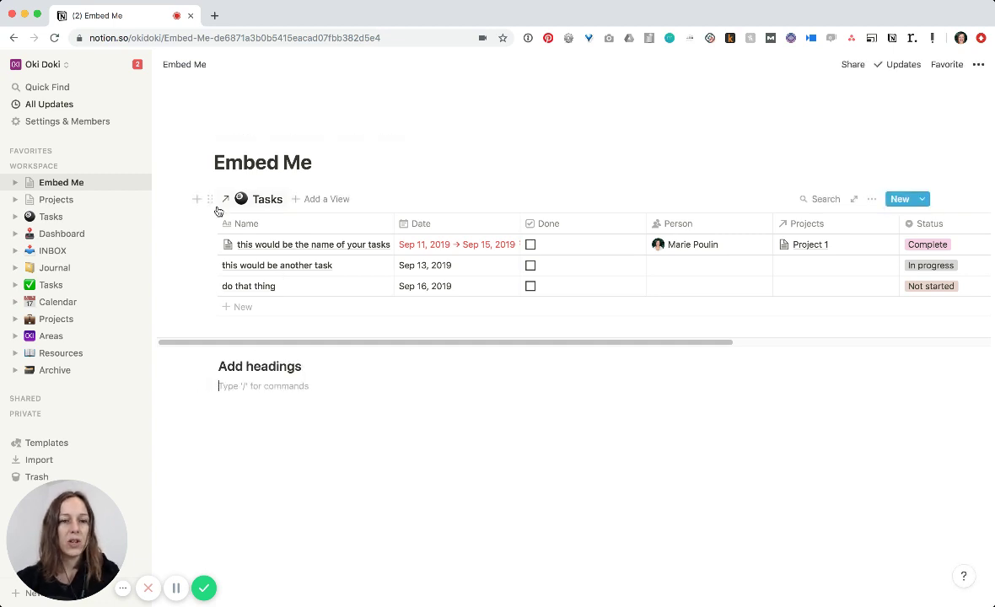
{"action": "left_click_drag", "start_coordinate": [210, 199], "coordinate": [235, 385]}
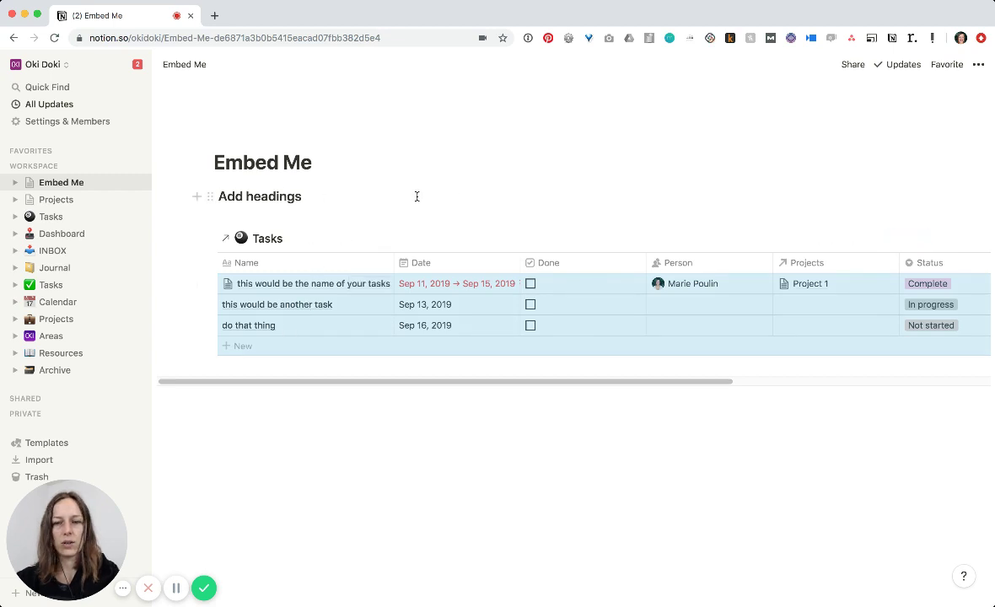
Make Done the first column of the linked Tasks table, ahead of Name, and narrow it to about half its width.
{"action": "left_click_drag", "start_coordinate": [573, 257], "coordinate": [351, 264]}
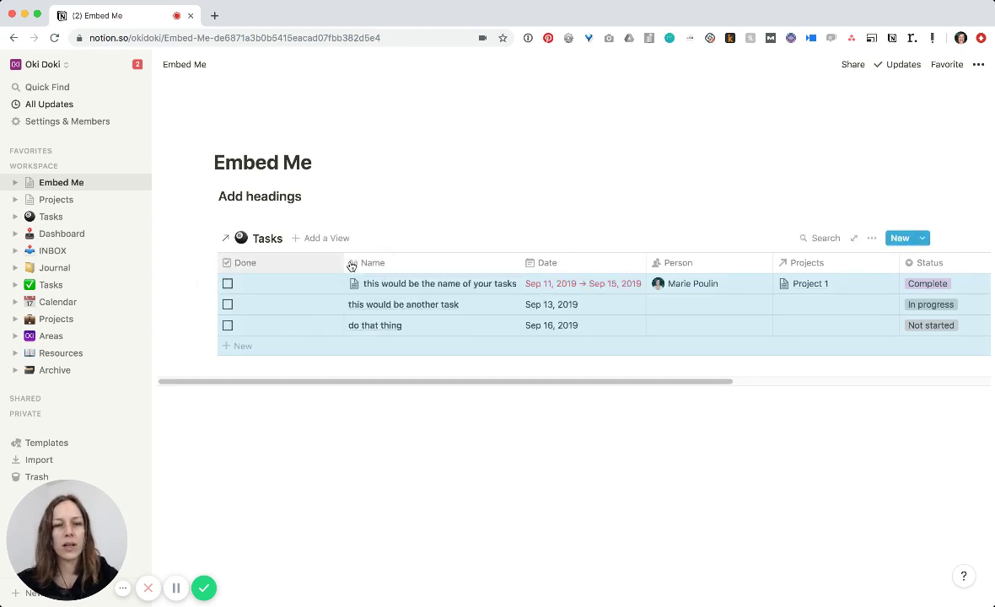
{"action": "mouse_move", "coordinate": [411, 267]}
{"action": "left_mouse_down"}
{"action": "mouse_move", "coordinate": [340, 264]}
{"action": "mouse_move", "coordinate": [416, 266]}
{"action": "left_mouse_up"}
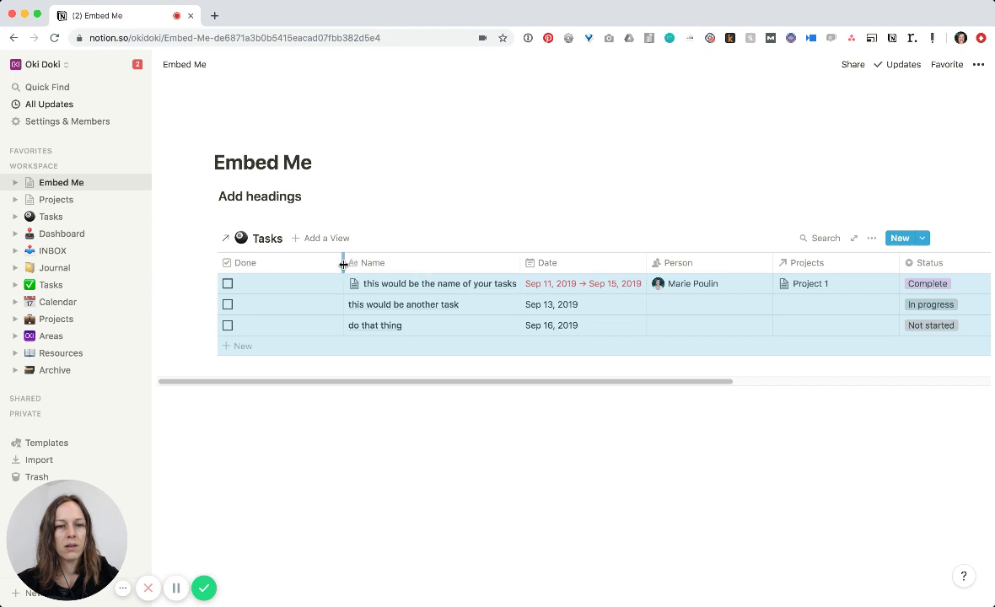
{"action": "left_click_drag", "start_coordinate": [337, 268], "coordinate": [282, 262]}
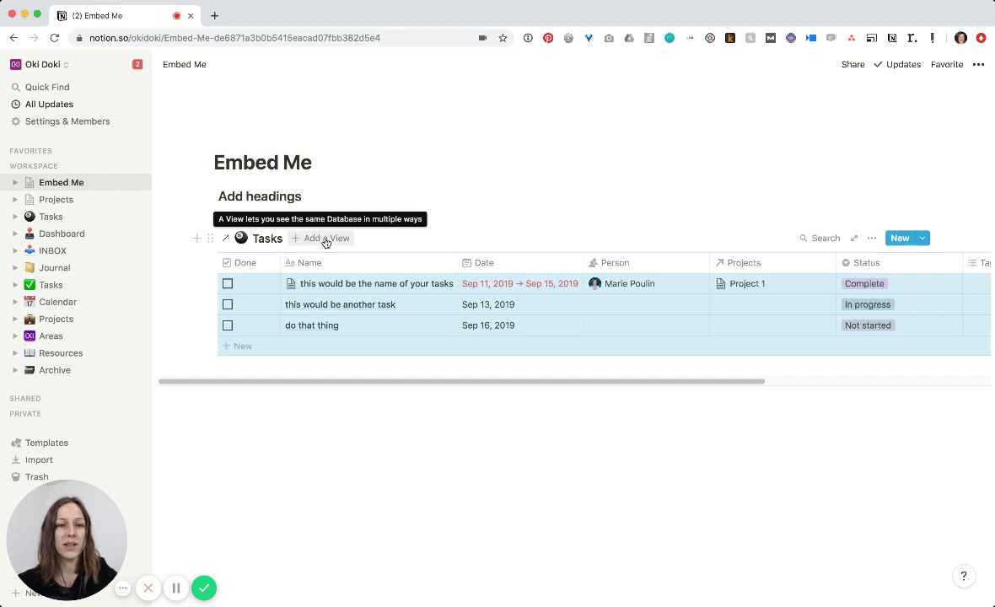
Check the list of views in the original Tasks database and return to the Embed Me page.
{"action": "left_click", "coordinate": [52, 217]}
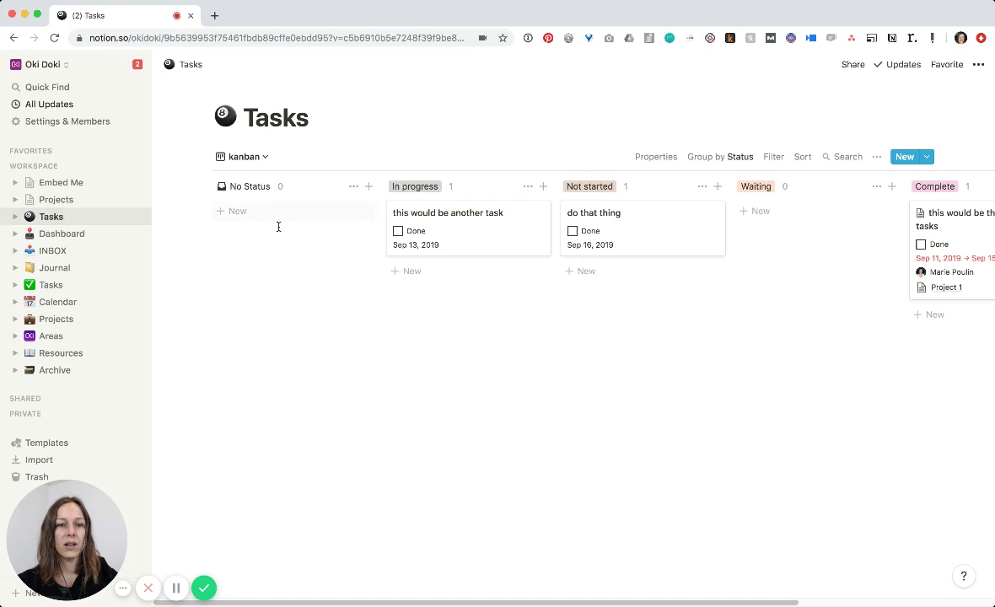
{"action": "left_click", "coordinate": [257, 157]}
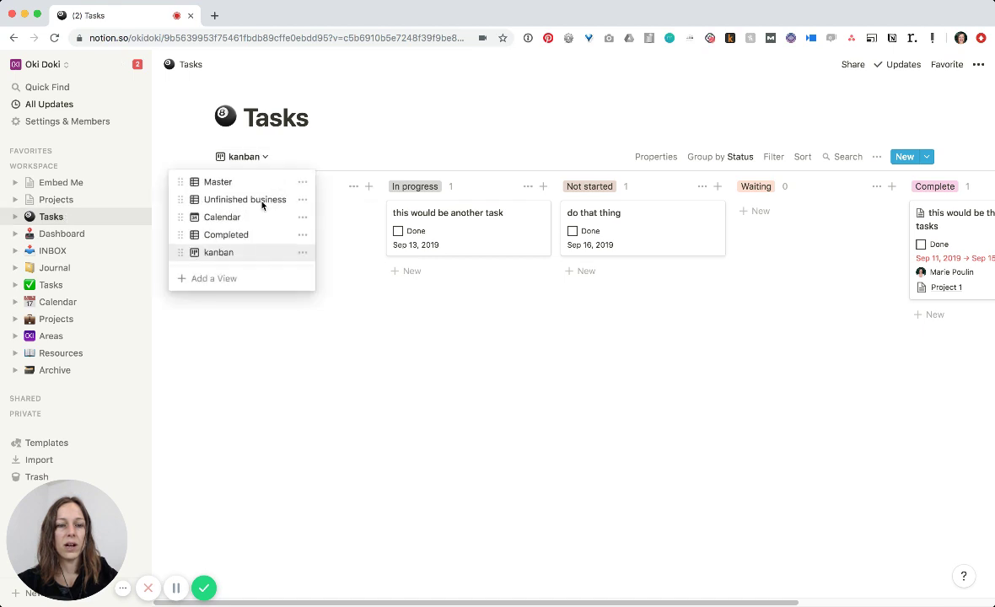
{"action": "left_click", "coordinate": [292, 364]}
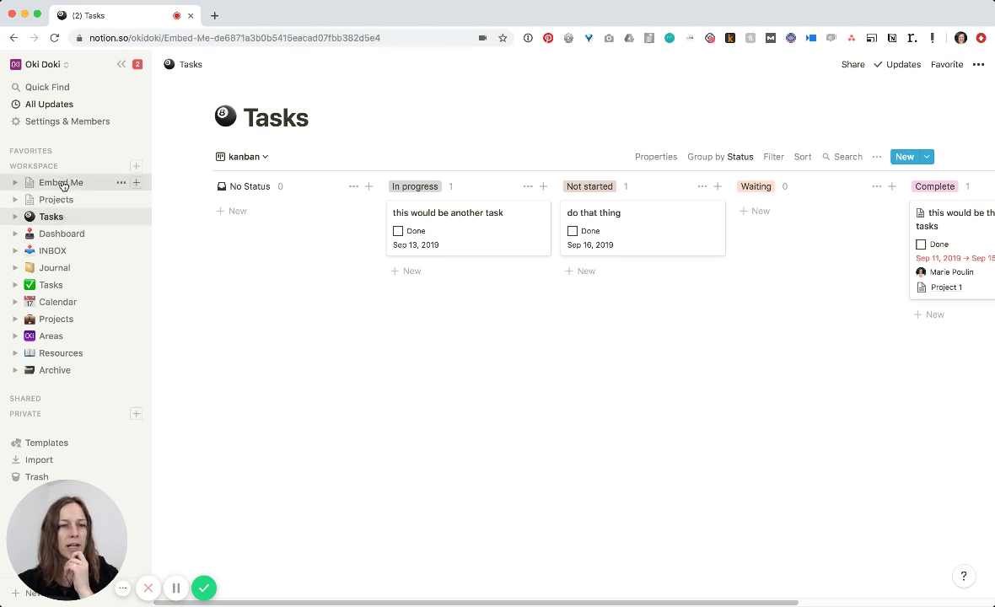
{"action": "left_click", "coordinate": [67, 182]}
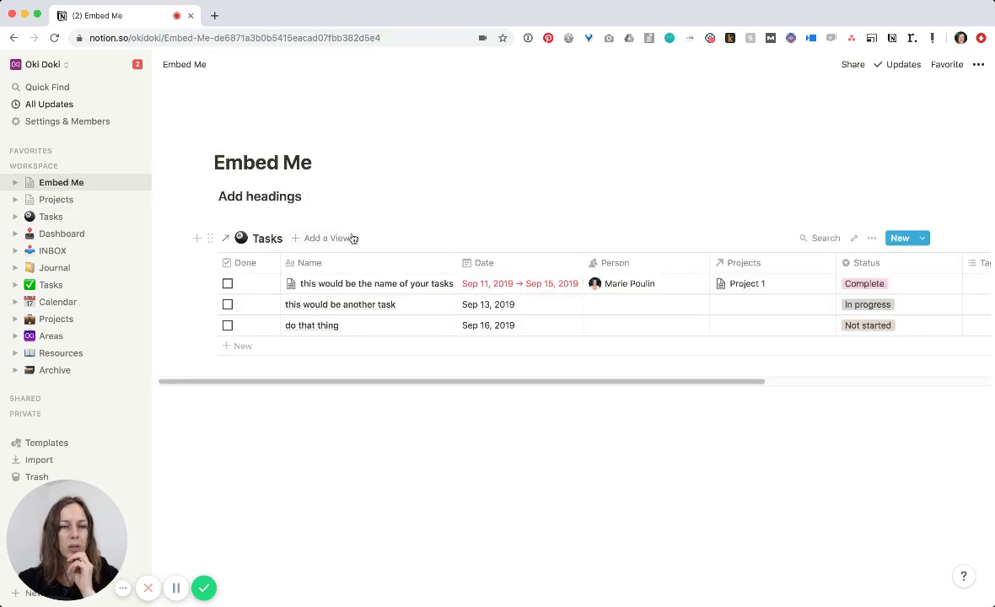
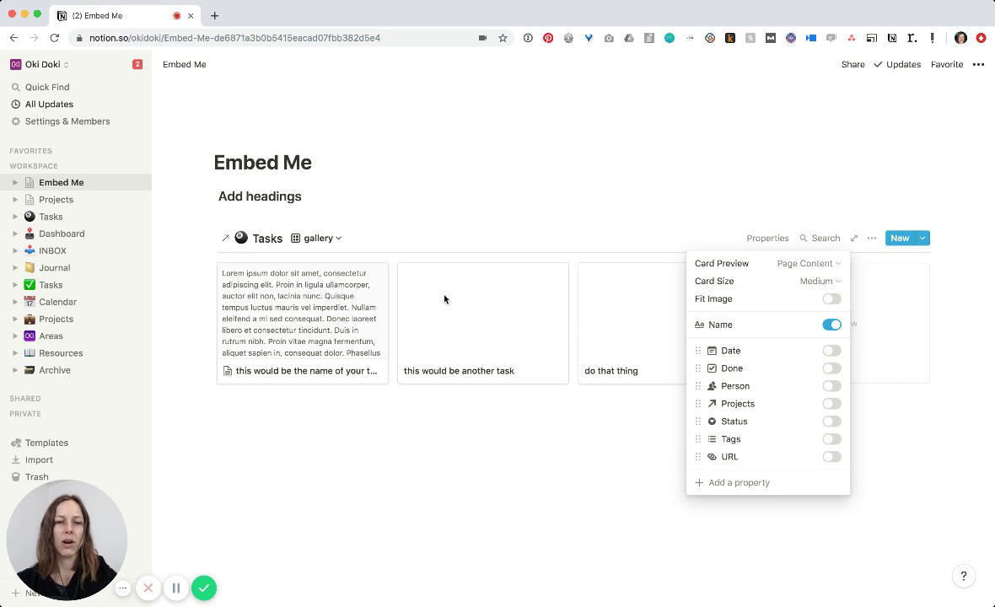
Set the card preview of the linked Tasks gallery view to None.
{"action": "left_click", "coordinate": [813, 263]}
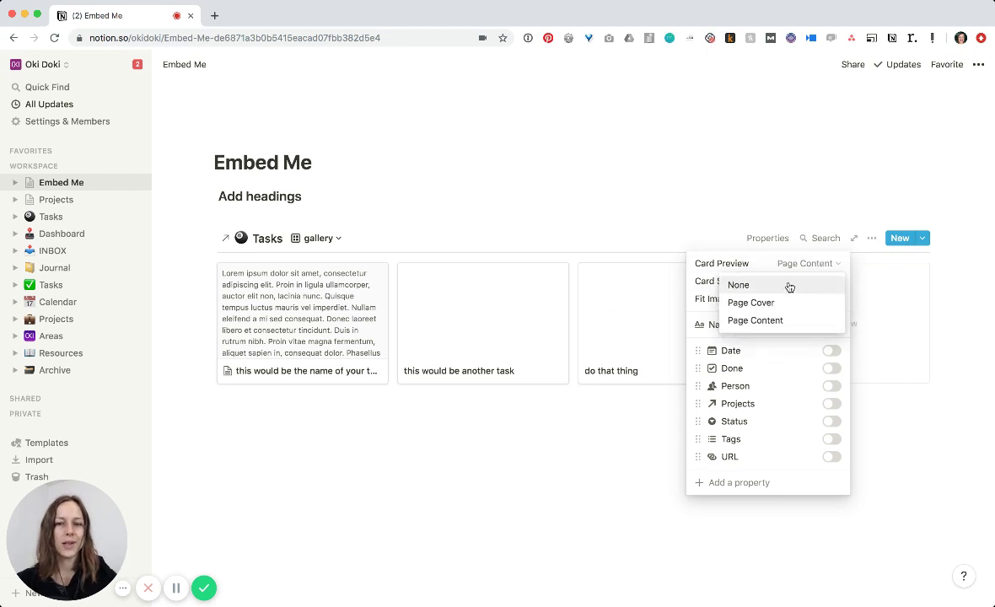
{"action": "left_click", "coordinate": [789, 286]}
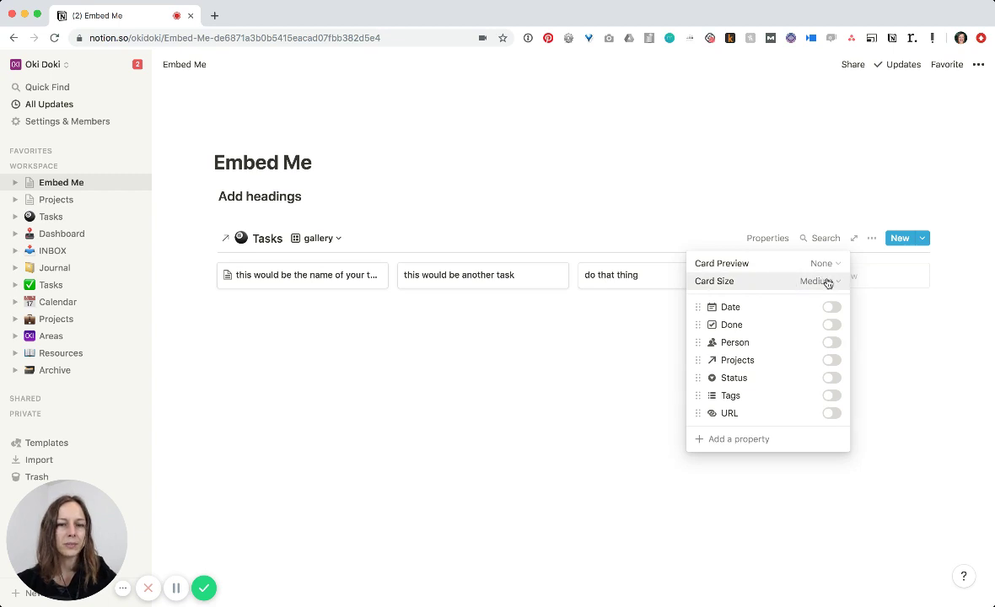
Try the Small card size in the linked Tasks gallery view and settle on Large.
{"action": "left_click", "coordinate": [827, 282]}
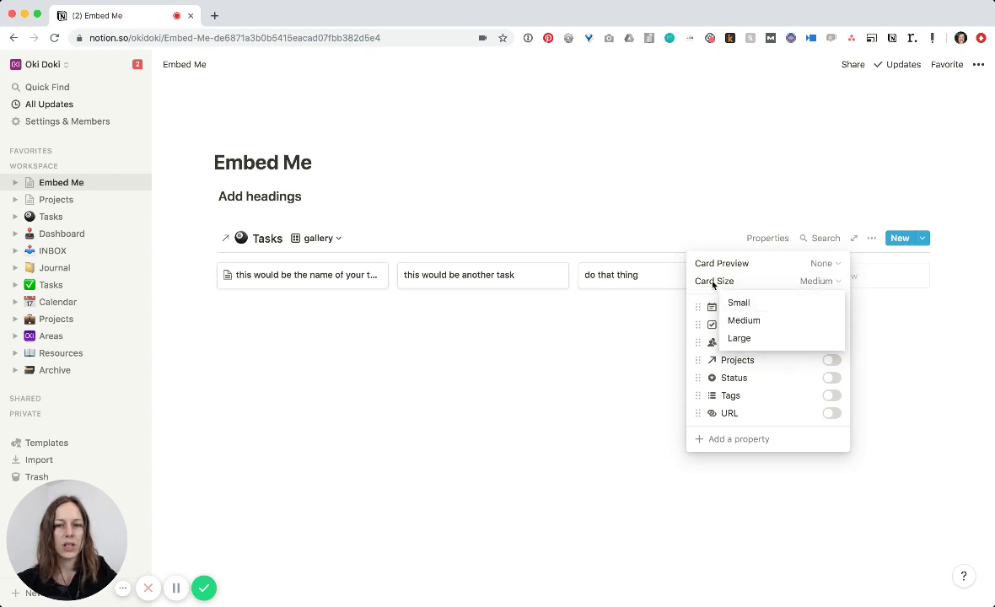
{"action": "left_click", "coordinate": [742, 303]}
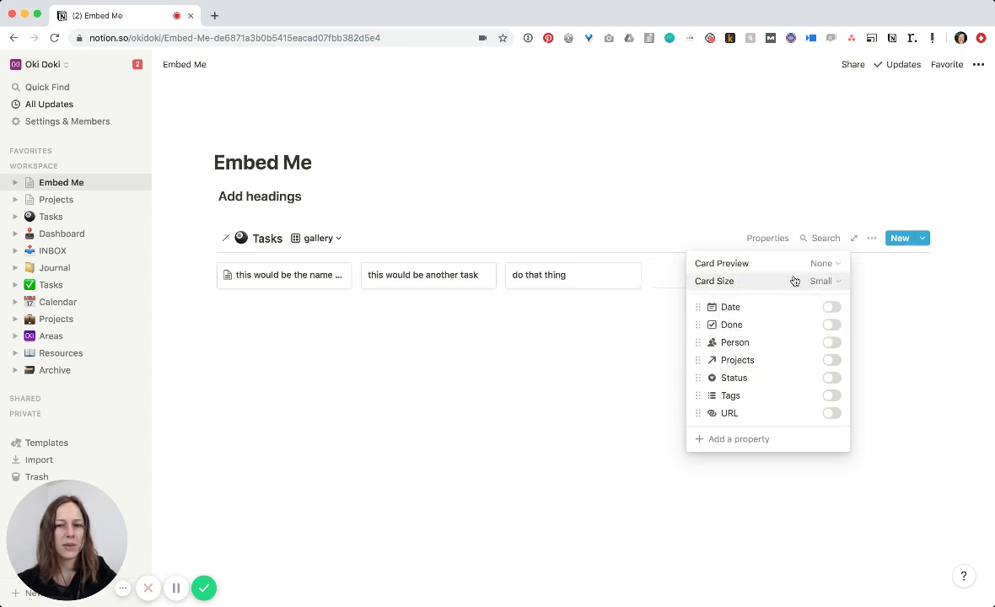
{"action": "left_click", "coordinate": [831, 284]}
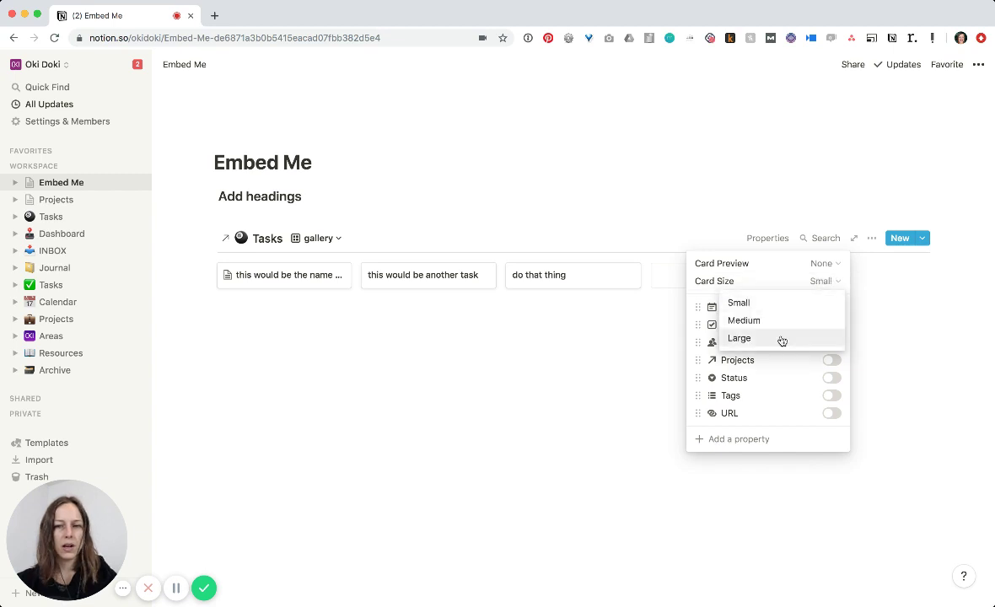
{"action": "left_click", "coordinate": [782, 338]}
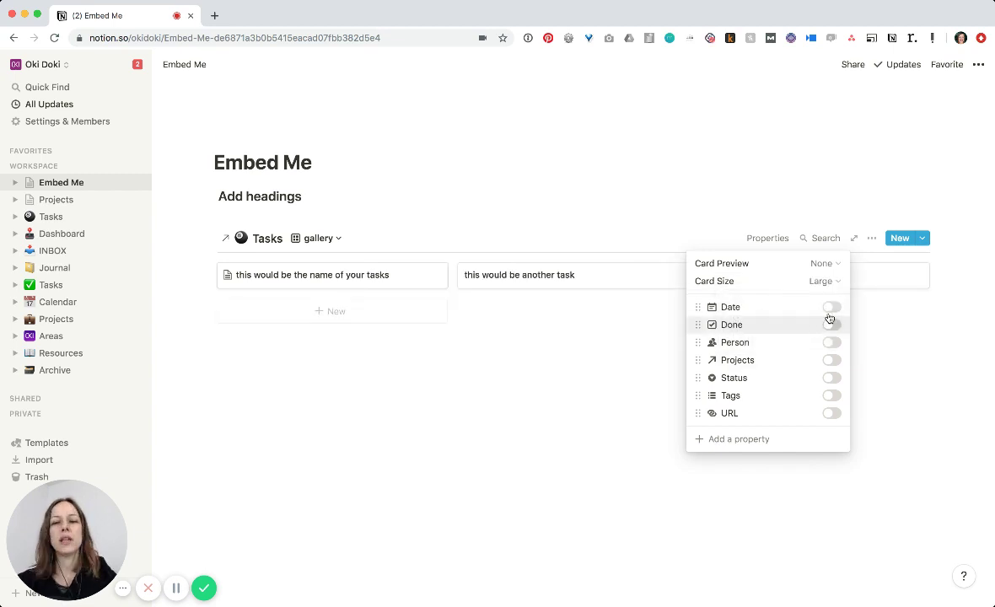
Show the Date property on the gallery cards, trying out Person and Status but leaving both hidden.
{"action": "left_click", "coordinate": [831, 307]}
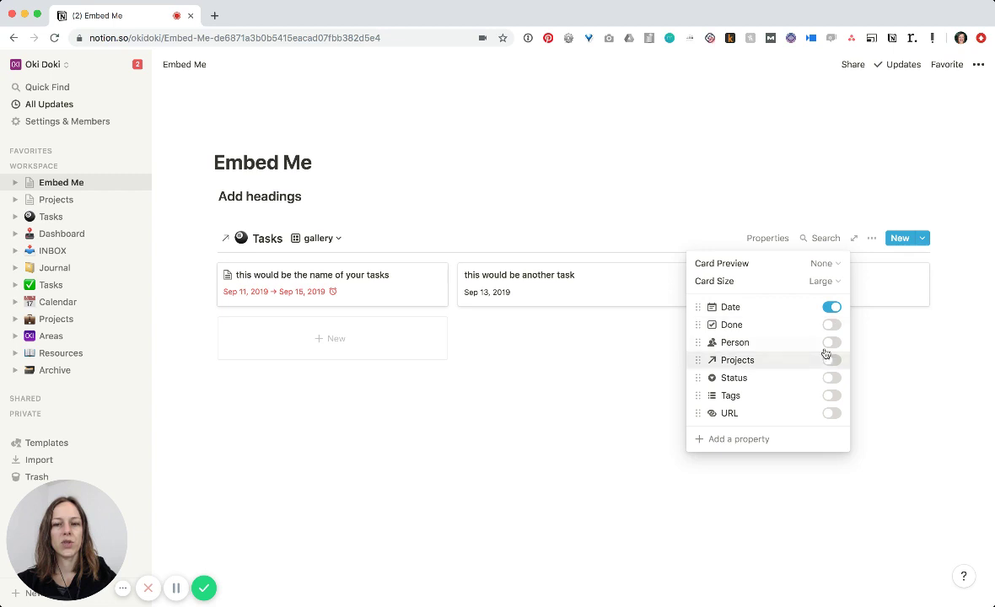
{"action": "left_click", "coordinate": [831, 343]}
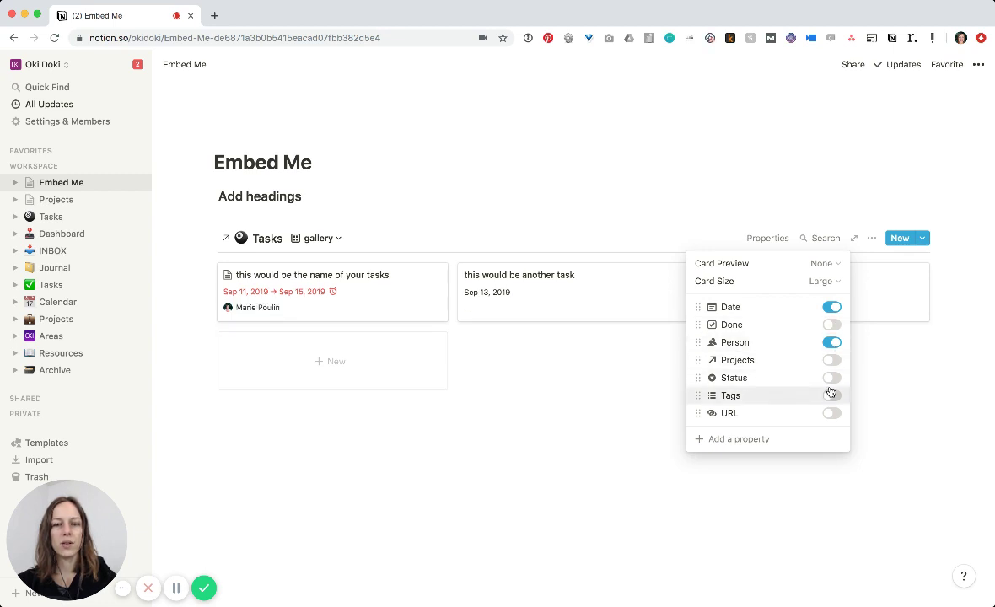
{"action": "left_click", "coordinate": [831, 343]}
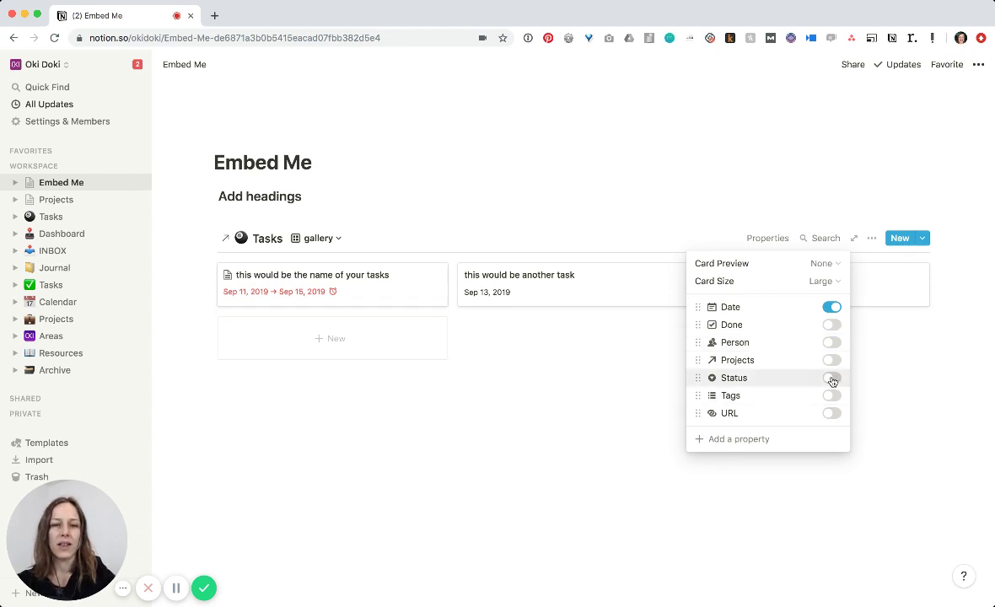
{"action": "left_click", "coordinate": [831, 379]}
{"action": "left_click", "coordinate": [831, 379]}
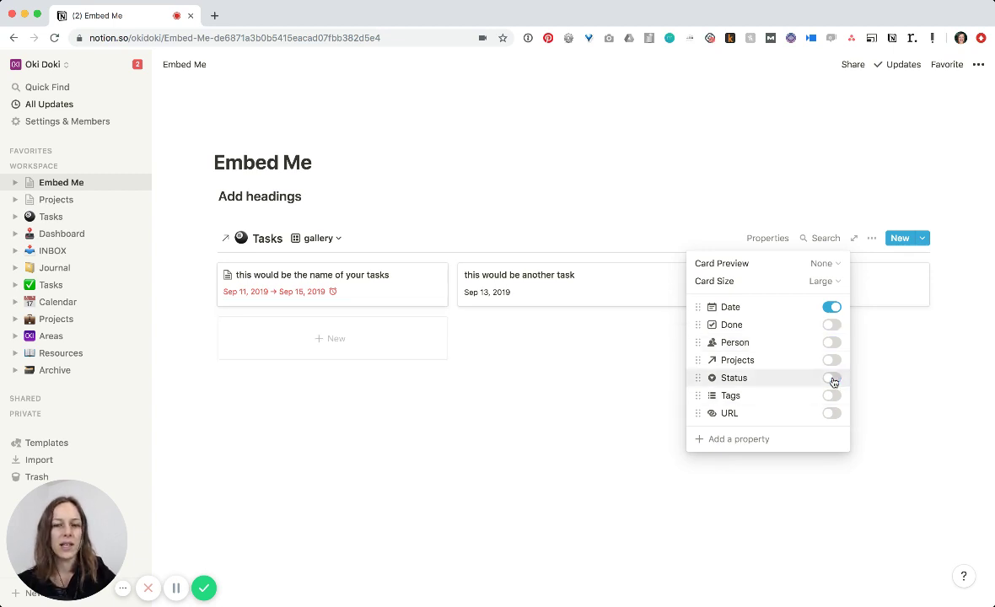
{"action": "left_click", "coordinate": [547, 391]}
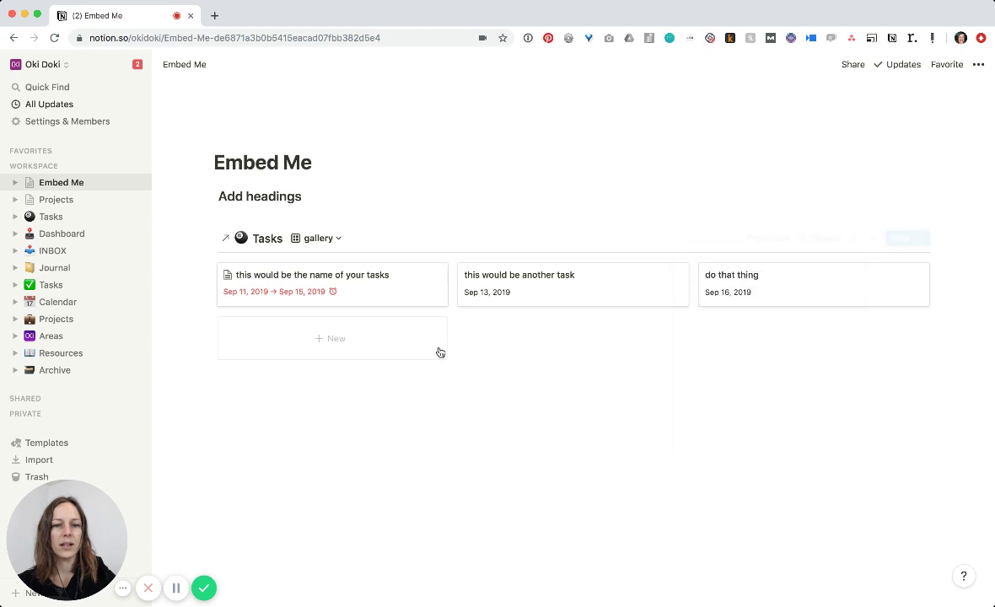
Switch the linked Tasks database to its untitled table view and rename that view "Master table".
{"action": "left_click", "coordinate": [326, 240]}
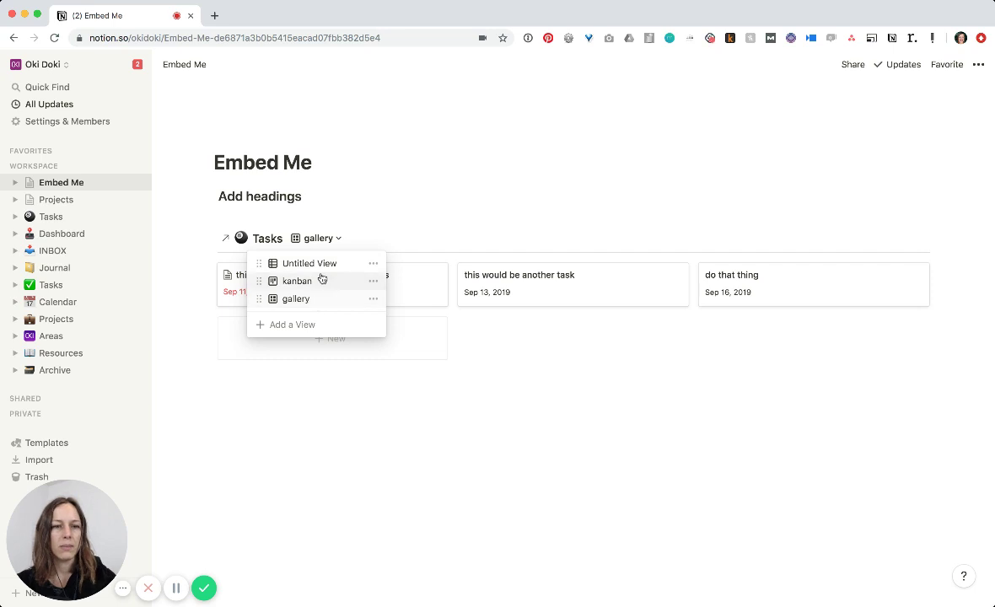
{"action": "left_click", "coordinate": [346, 264]}
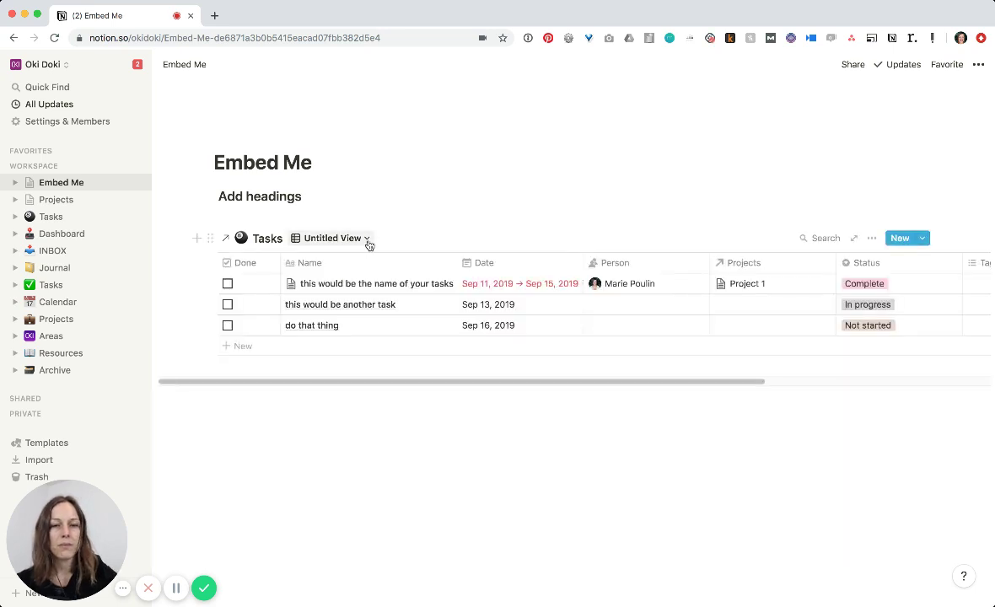
{"action": "left_click", "coordinate": [366, 240]}
{"action": "left_click", "coordinate": [387, 265]}
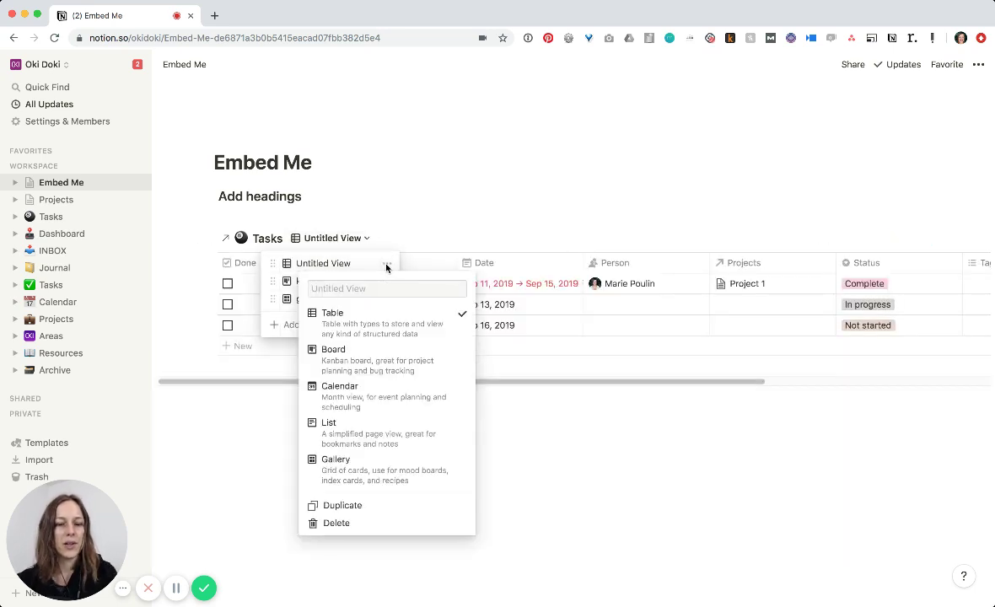
{"action": "type", "text": "M"}
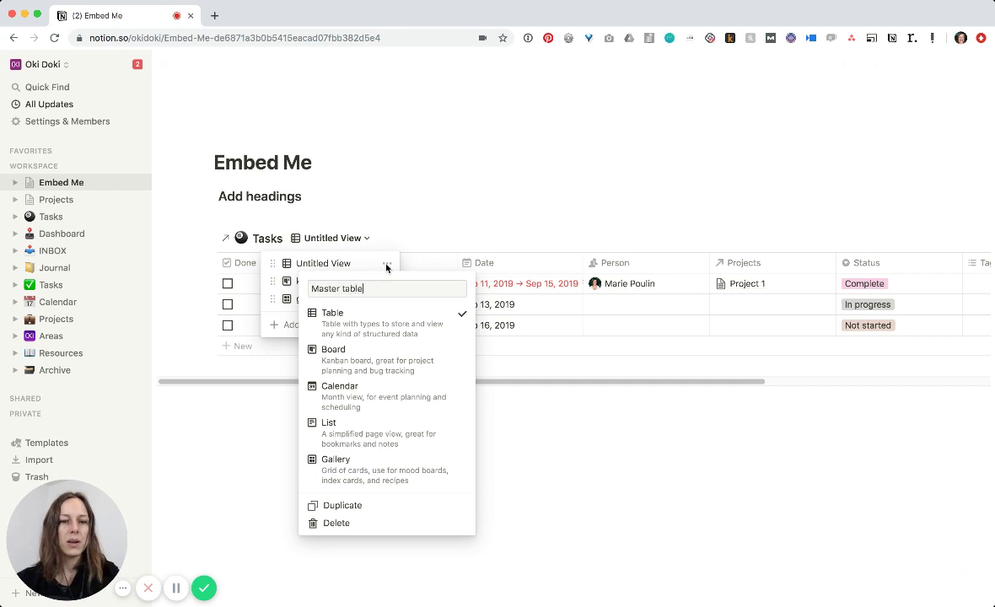
{"action": "type", "text": "aster table"}
{"action": "key", "text": "Return"}
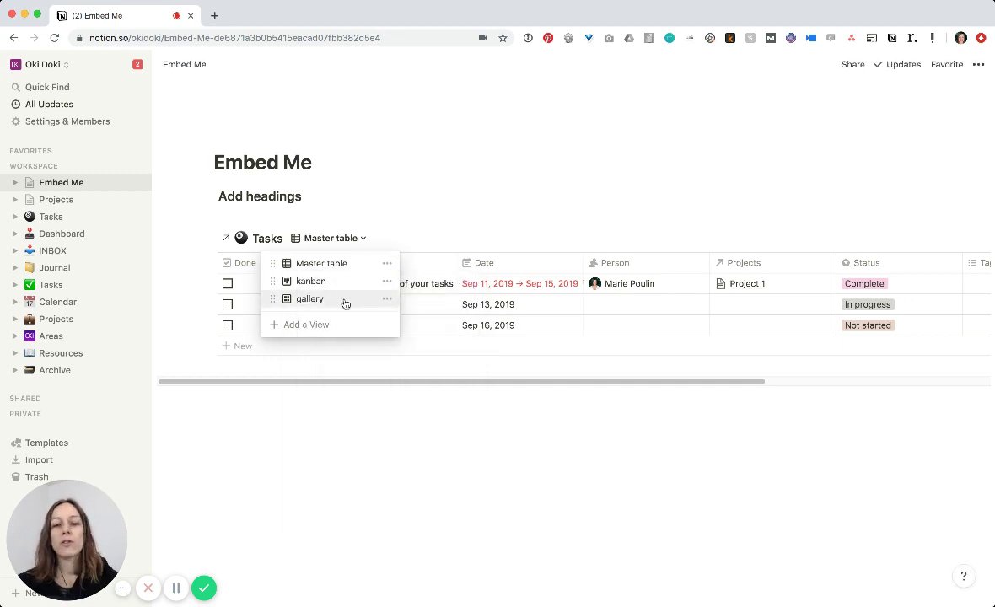
{"action": "left_click", "coordinate": [406, 230]}
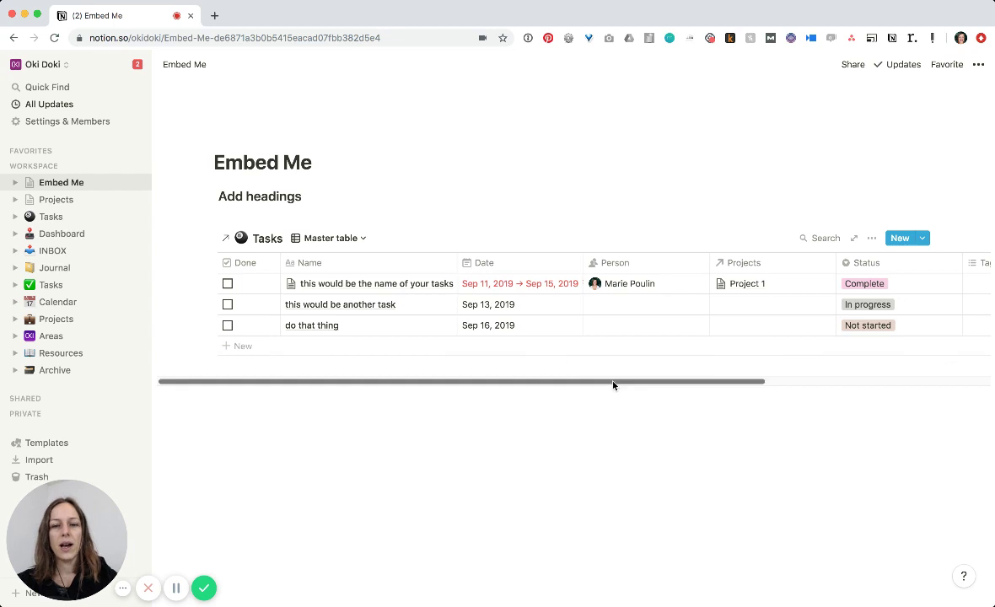
Relate the task "this would be another task" to Page 2 and "do that thing" to Page 3 in the Projects column.
{"action": "left_click_drag", "start_coordinate": [613, 382], "coordinate": [526, 380]}
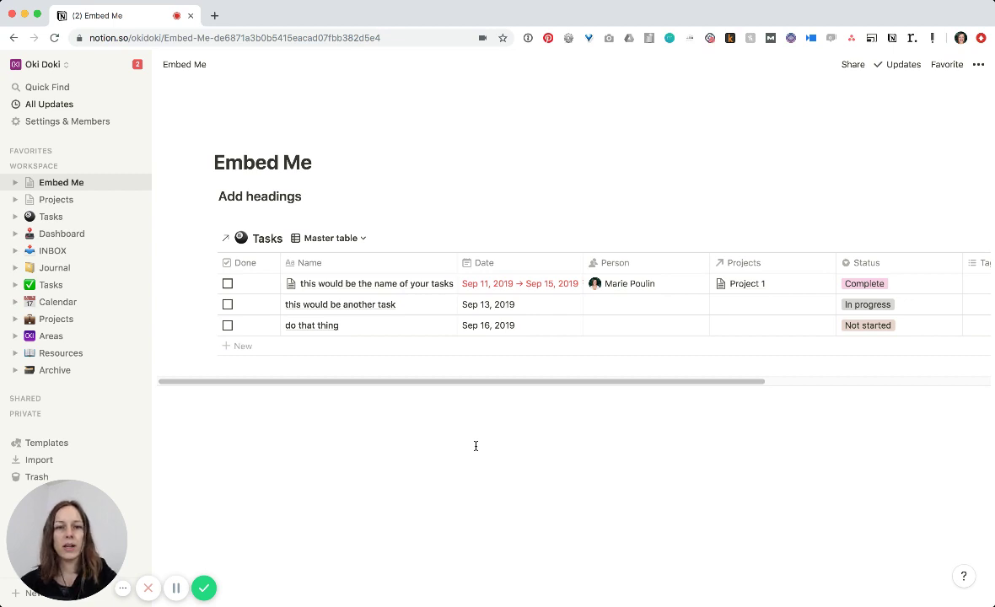
{"action": "left_click", "coordinate": [736, 303]}
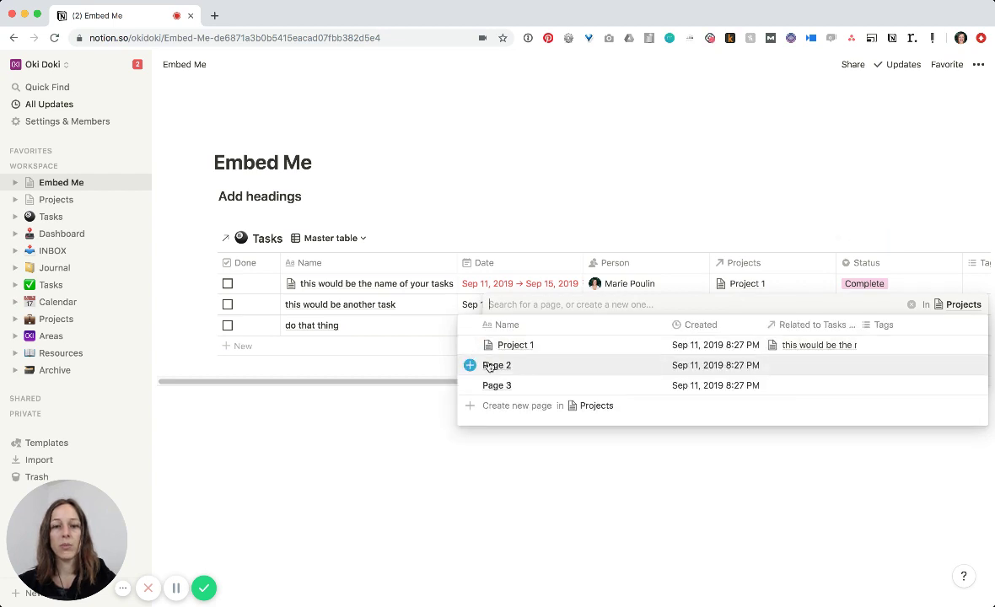
{"action": "left_click", "coordinate": [485, 365]}
{"action": "key", "text": "Escape"}
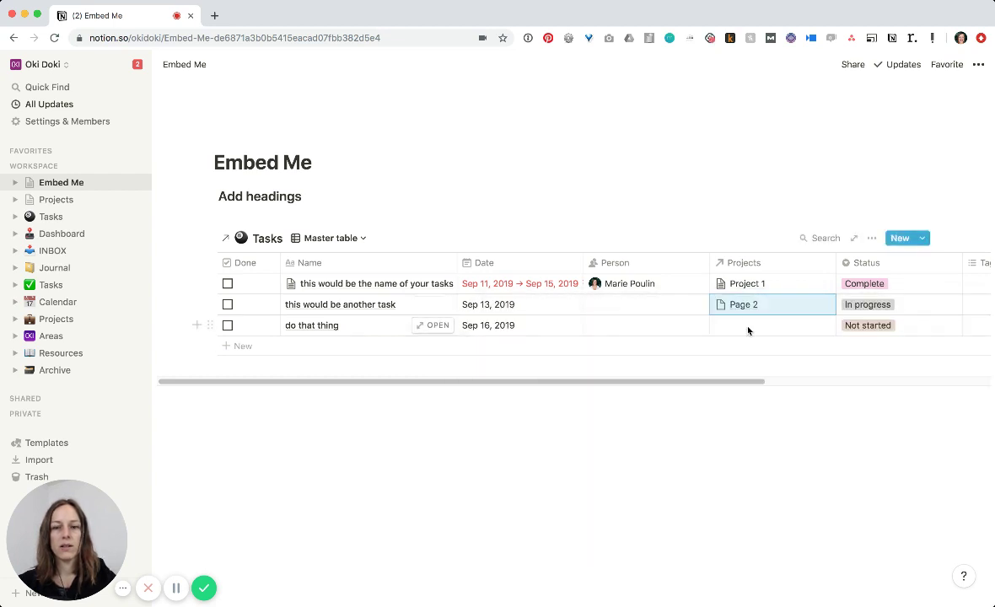
{"action": "left_click", "coordinate": [742, 325]}
{"action": "left_click", "coordinate": [496, 406]}
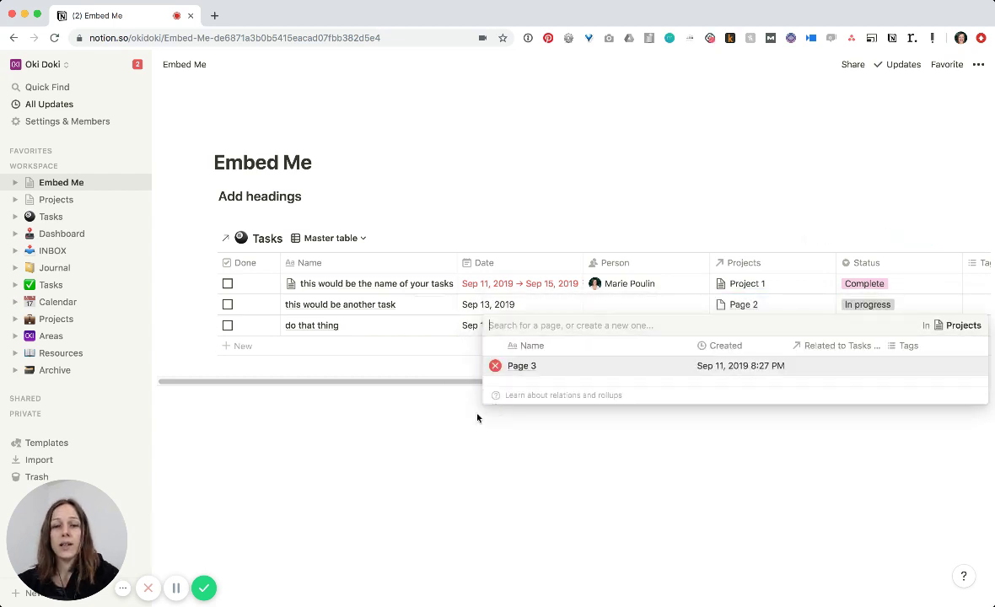
{"action": "key", "text": "Escape"}
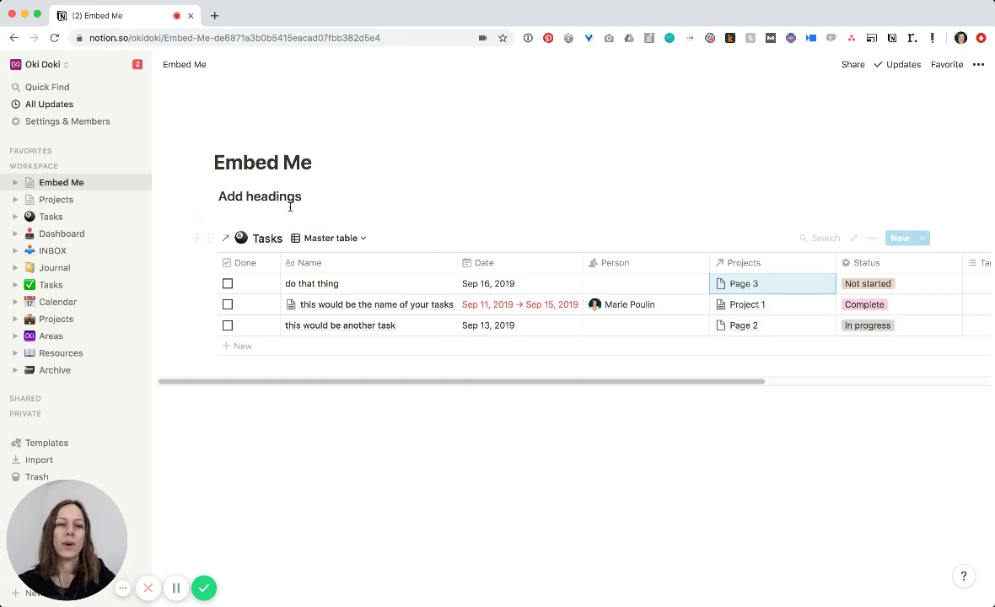
Rename the Embed Me page as "Personal To Dos".
{"action": "triple_click", "coordinate": [278, 164]}
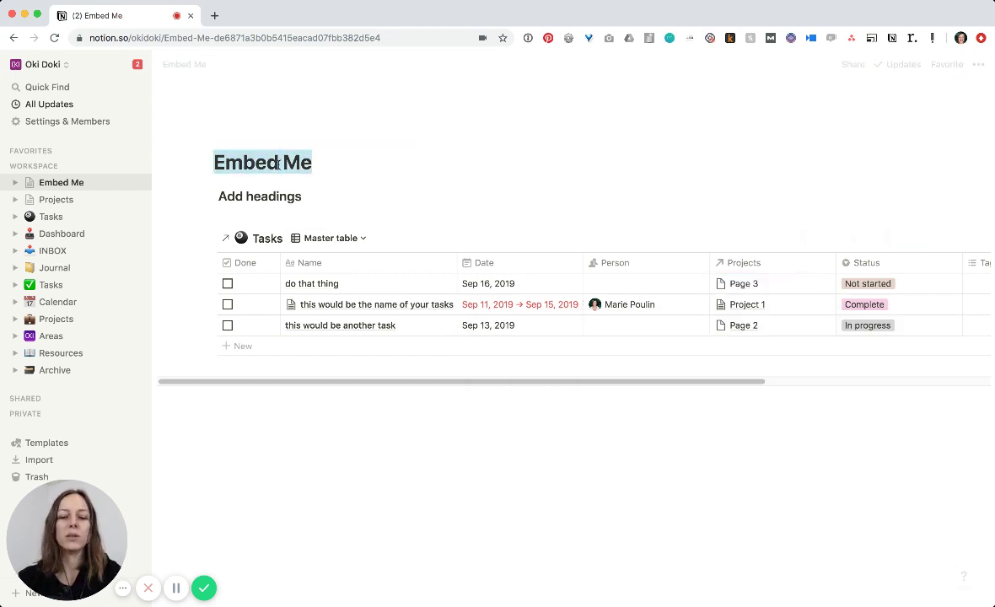
{"action": "type", "text": "Personal "}
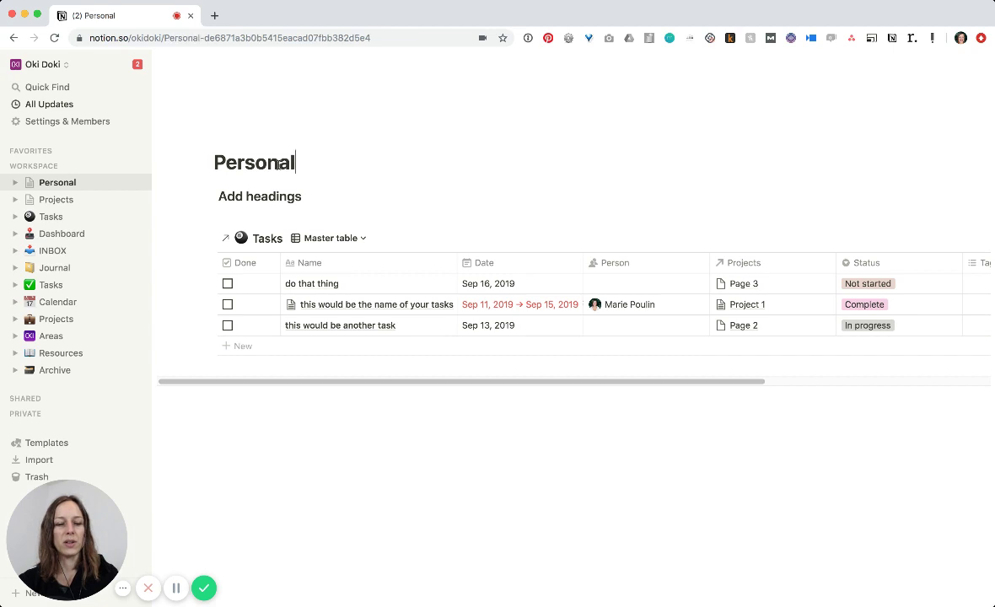
{"action": "type", "text": "P"}
{"action": "key", "text": "BackSpace"}
{"action": "type", "text": "To Dos"}
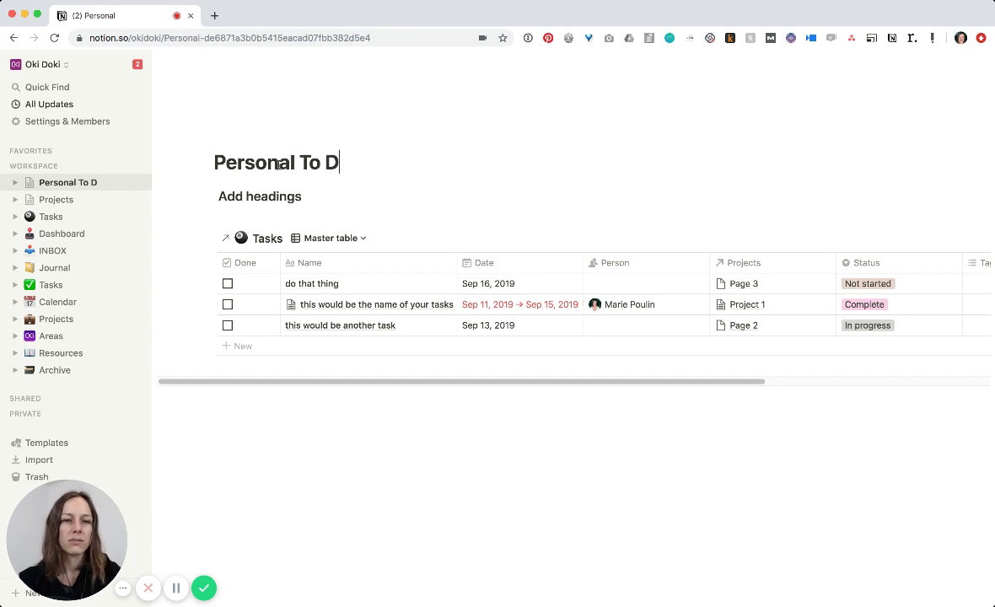
{"action": "left_click", "coordinate": [420, 435]}
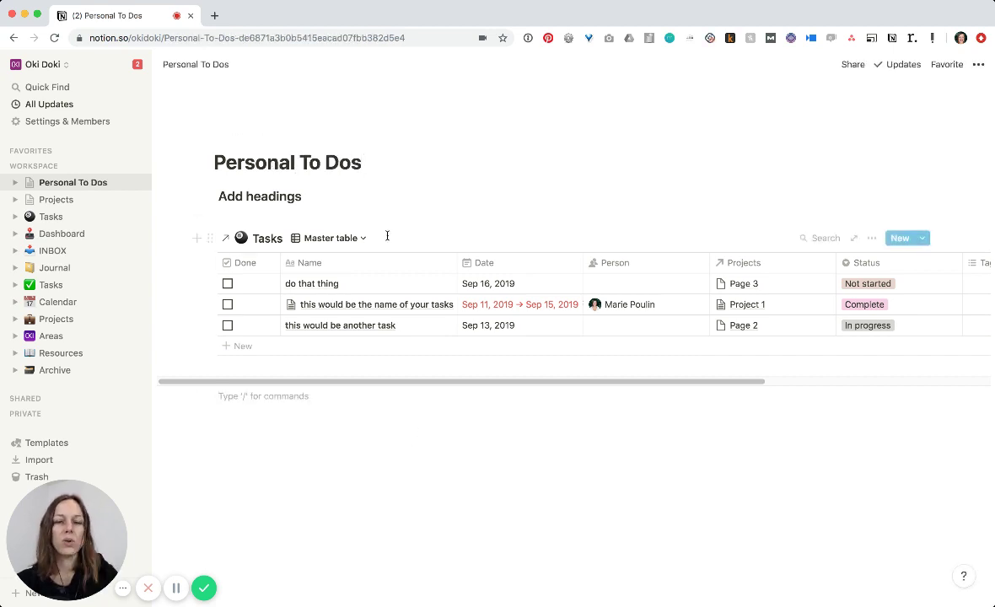
Filter the Master table view to tasks whose Projects property contains Project 1.
{"action": "left_click", "coordinate": [871, 237]}
{"action": "left_click", "coordinate": [883, 363]}
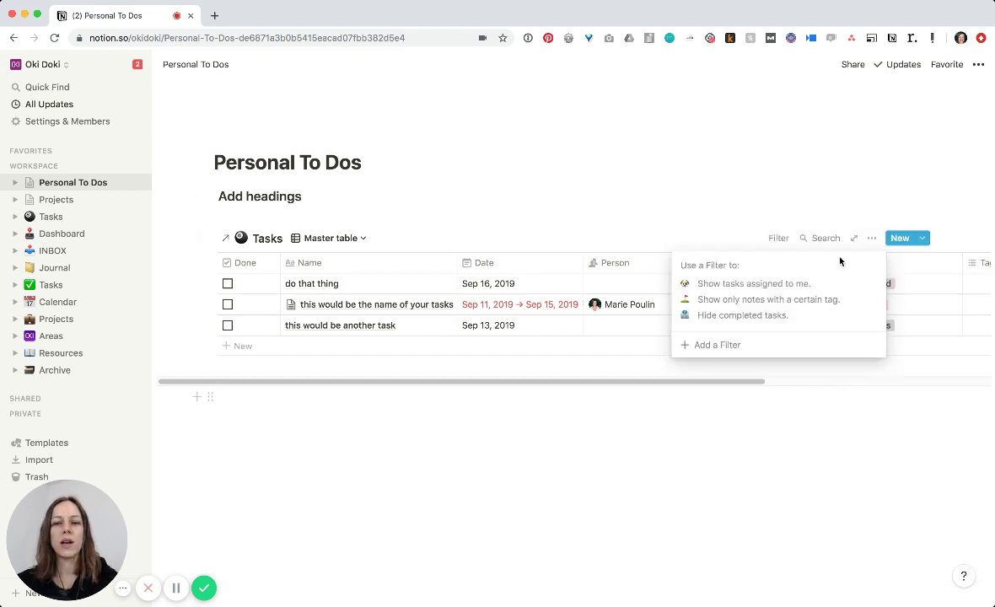
{"action": "left_click", "coordinate": [707, 344]}
{"action": "left_click", "coordinate": [724, 268]}
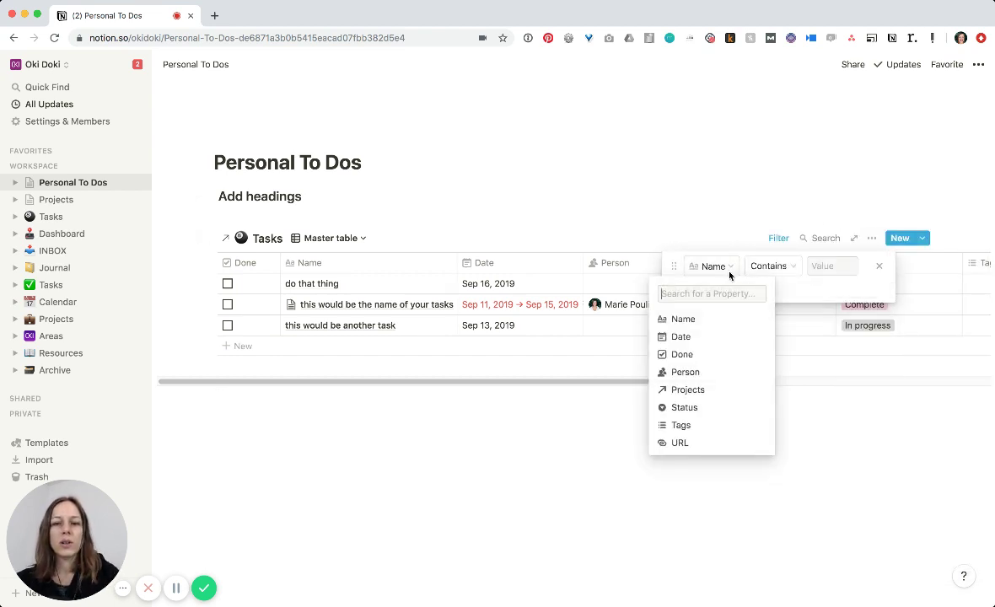
{"action": "left_click", "coordinate": [690, 388]}
{"action": "left_click", "coordinate": [832, 265]}
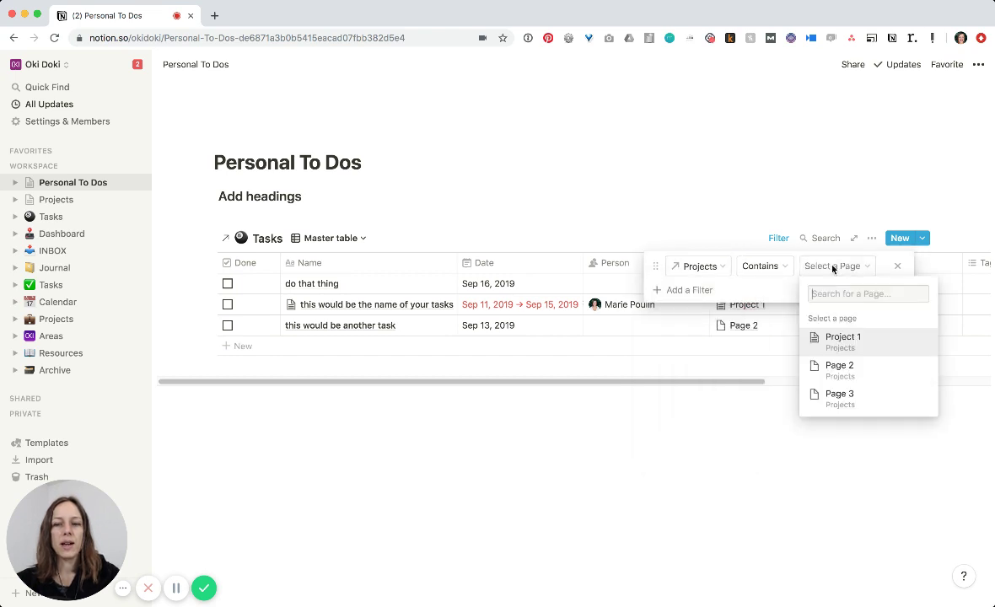
{"action": "left_click", "coordinate": [879, 339]}
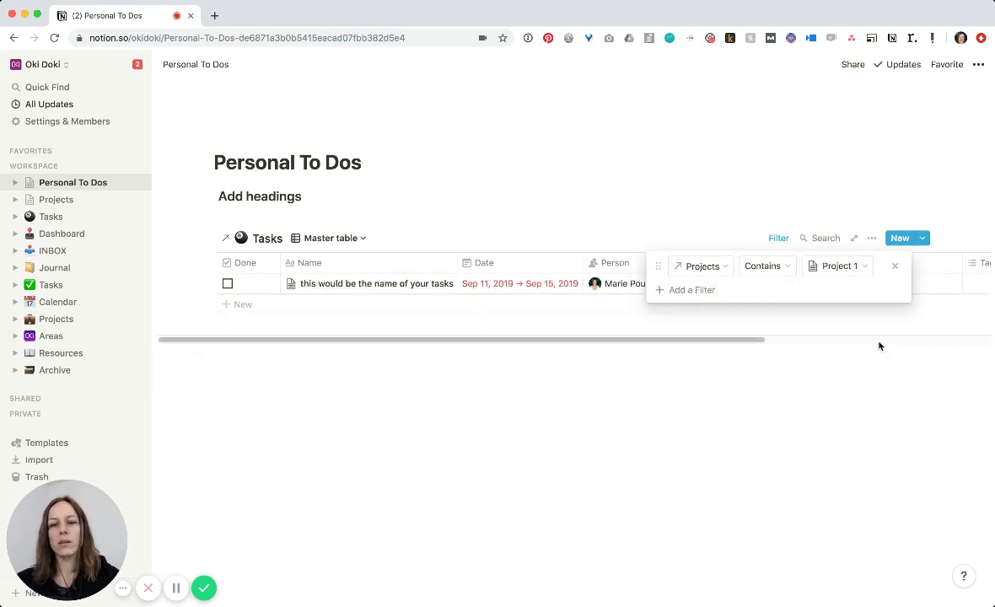
{"action": "left_click", "coordinate": [879, 346]}
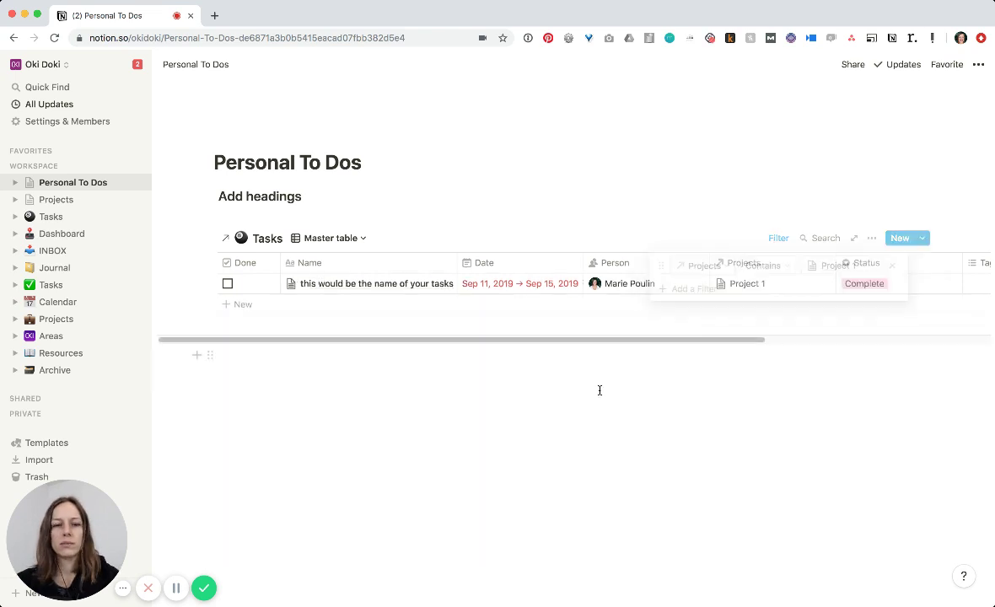
Switch the linked Tasks database on the Personal To Dos page to its kanban view.
{"action": "left_click", "coordinate": [354, 240]}
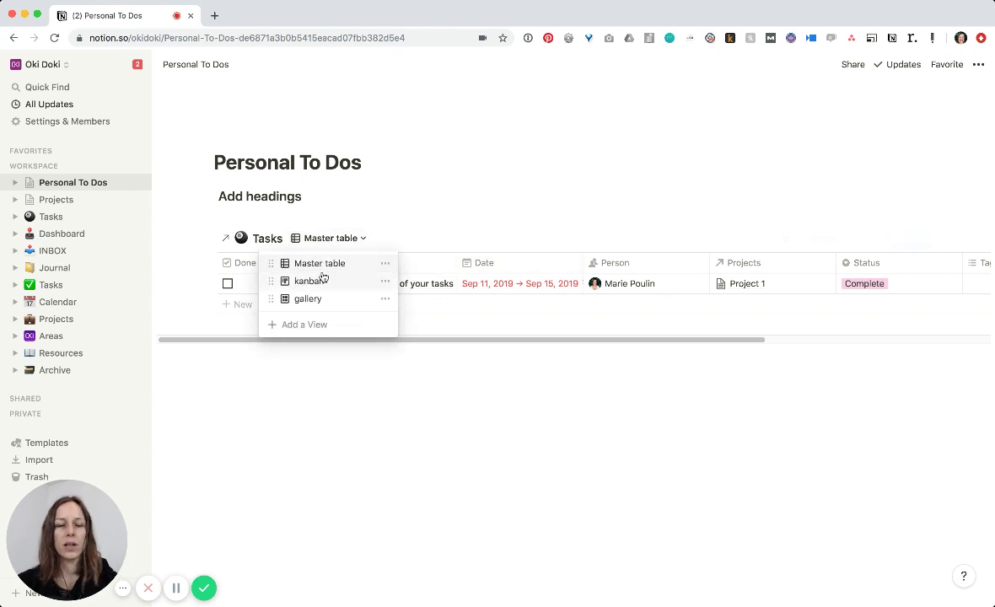
{"action": "left_click", "coordinate": [333, 283]}
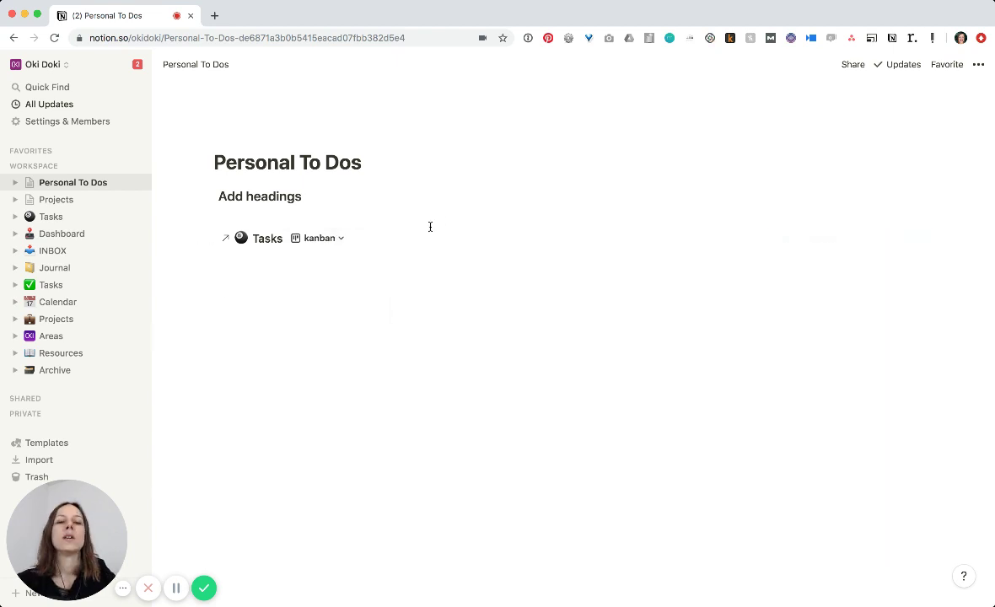
{"action": "left_click", "coordinate": [875, 239]}
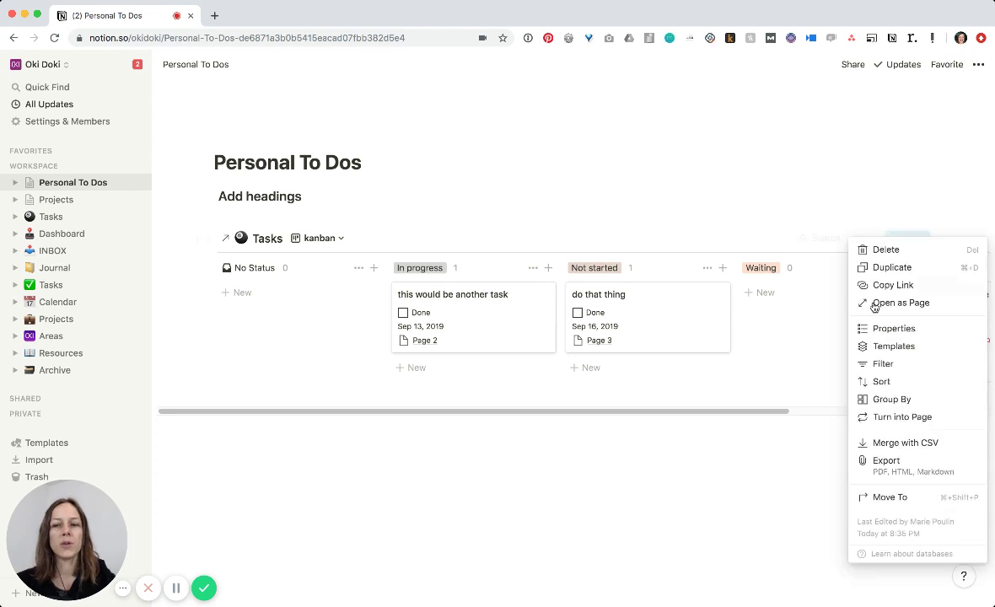
{"action": "left_click", "coordinate": [702, 484]}
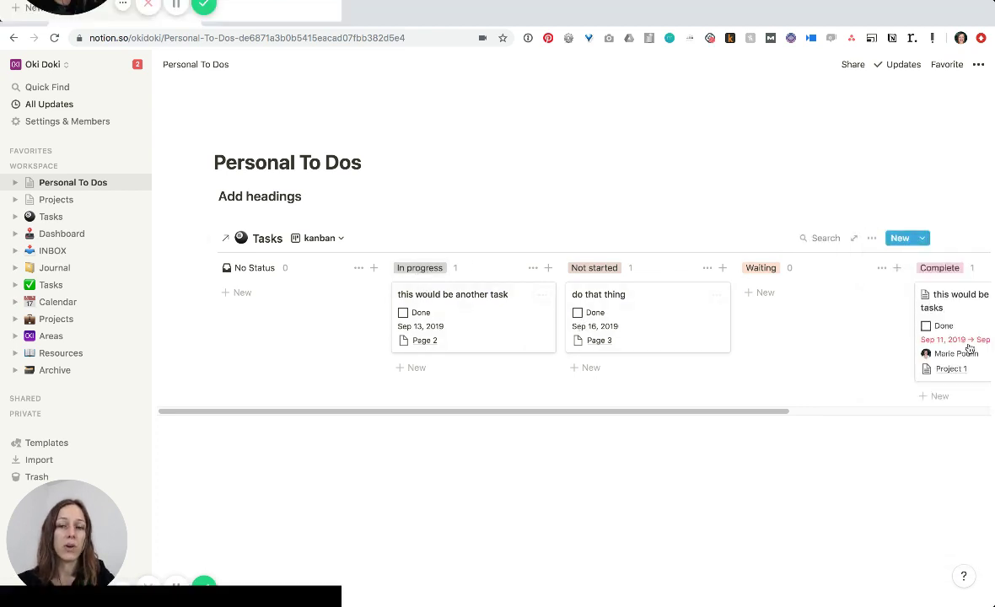
Group the kanban board by Tags, and set the grouping back to Status.
{"action": "left_click", "coordinate": [872, 238]}
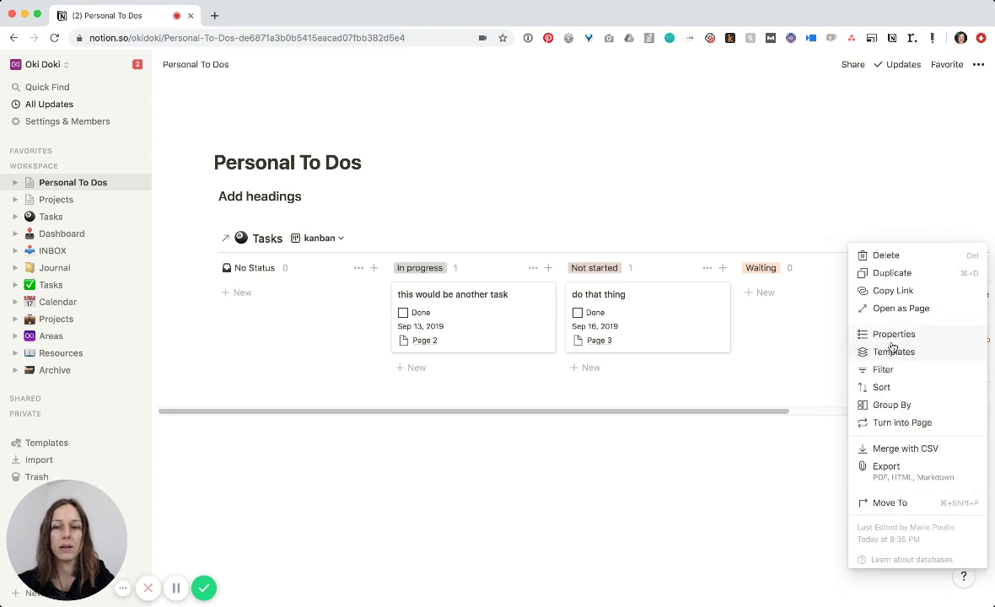
{"action": "left_click", "coordinate": [891, 405]}
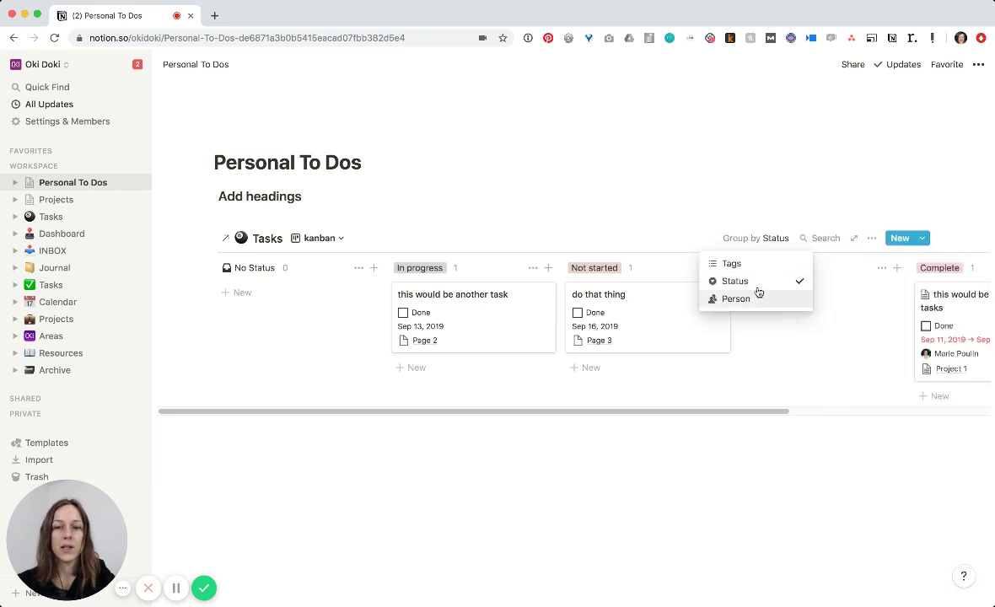
{"action": "left_click", "coordinate": [763, 263]}
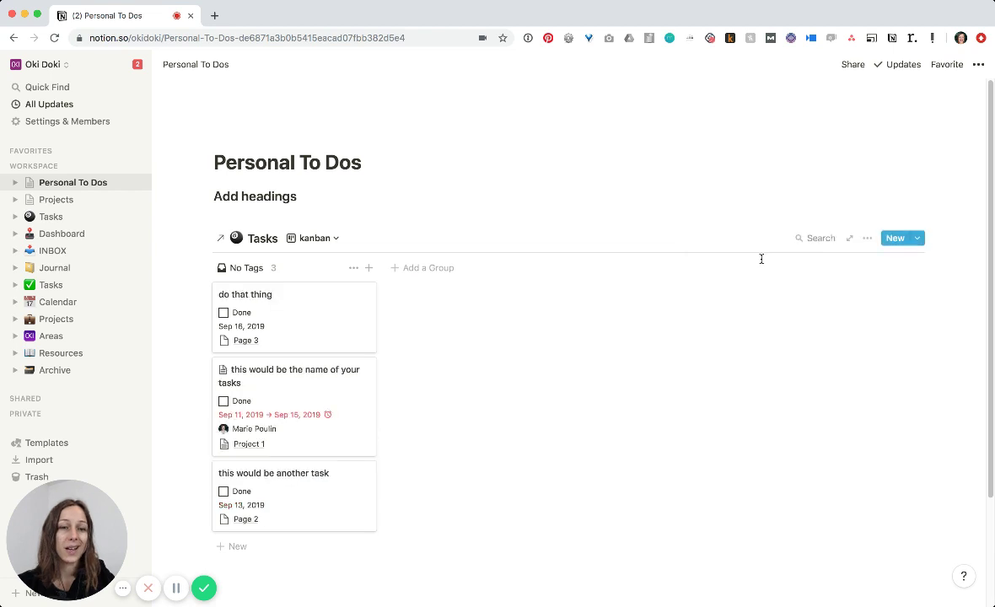
{"action": "left_click", "coordinate": [867, 238]}
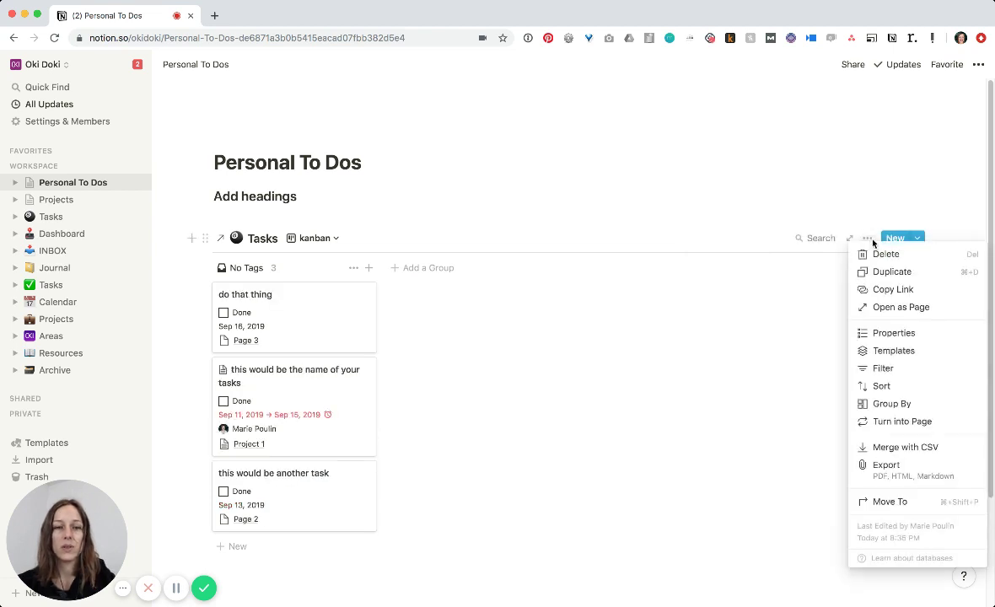
{"action": "left_click", "coordinate": [887, 407]}
{"action": "left_click", "coordinate": [766, 284]}
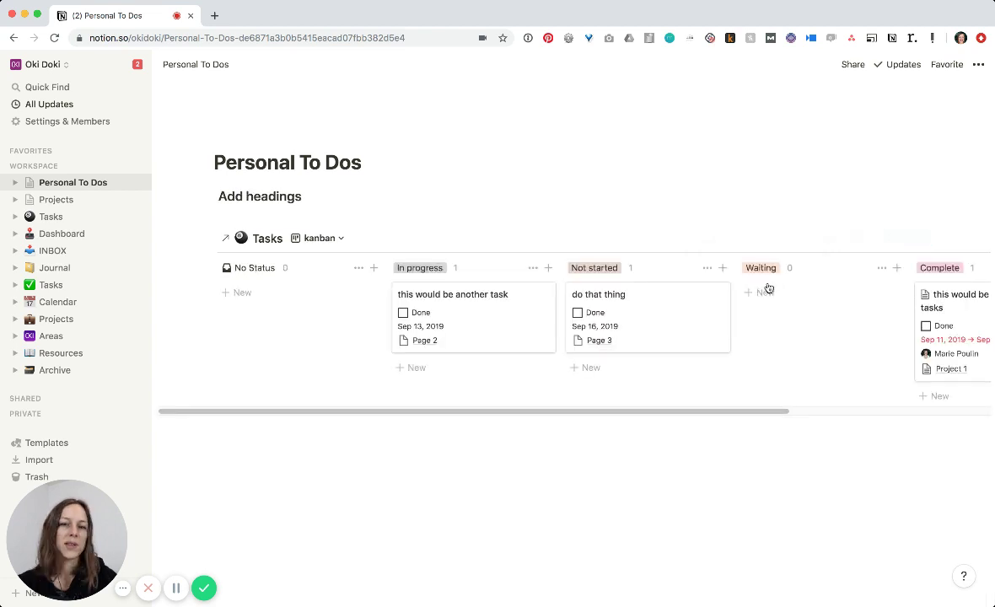
{"action": "left_click", "coordinate": [698, 216]}
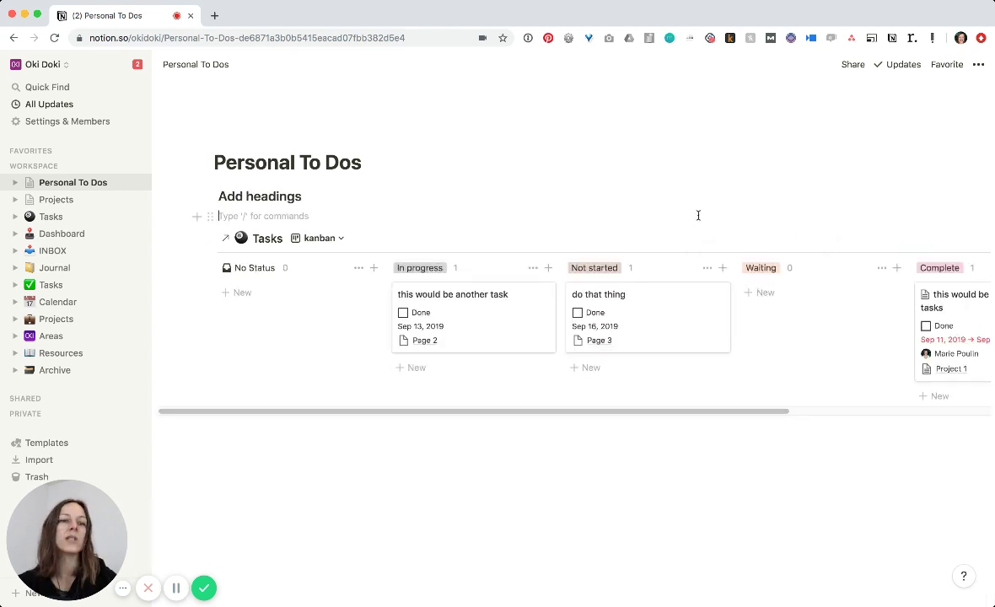
Open the task "this would be another task" from the kanban board to review its page, and close it.
{"action": "left_click", "coordinate": [512, 312]}
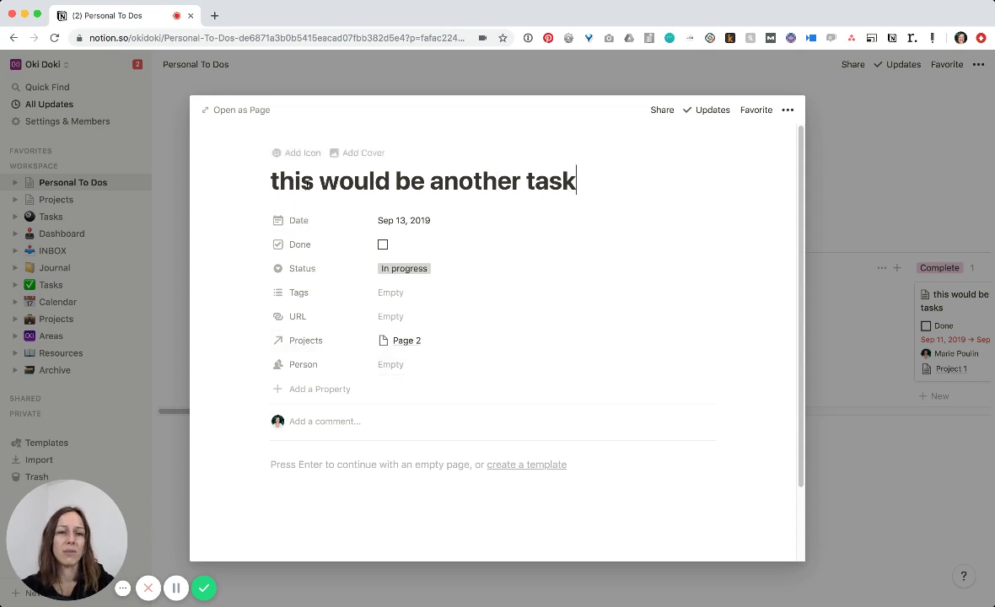
{"action": "left_click_drag", "start_coordinate": [277, 184], "coordinate": [565, 180]}
{"action": "left_click", "coordinate": [420, 181]}
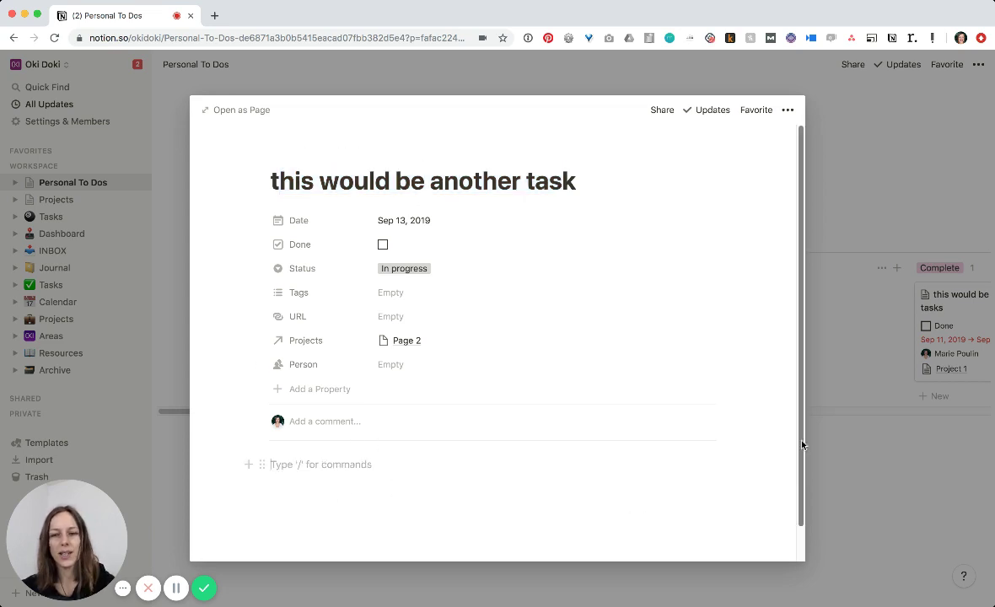
{"action": "left_click", "coordinate": [840, 448]}
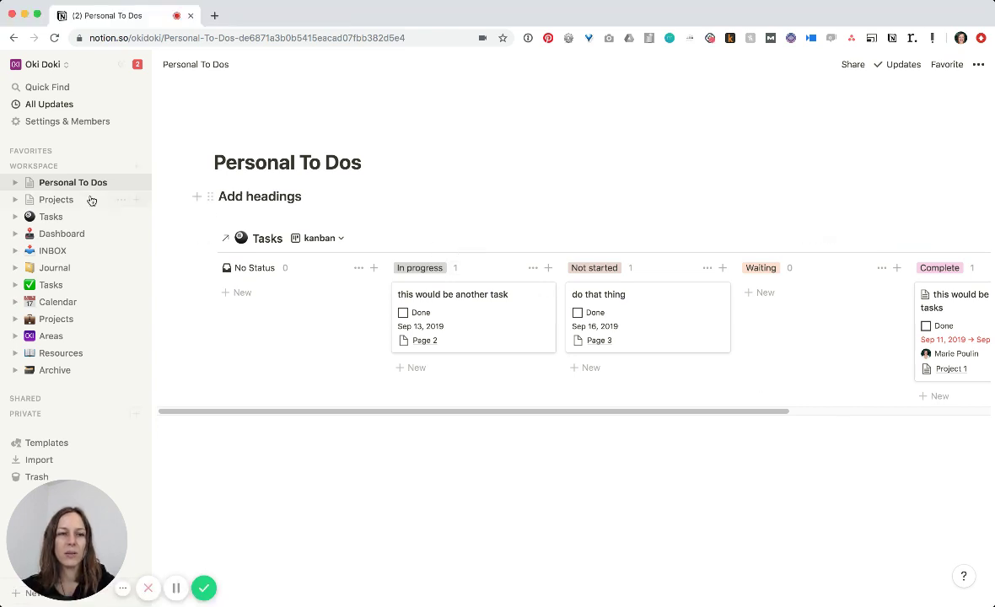
View the original Tasks and Projects databases, and return to the Personal To Dos page.
{"action": "left_click", "coordinate": [49, 216]}
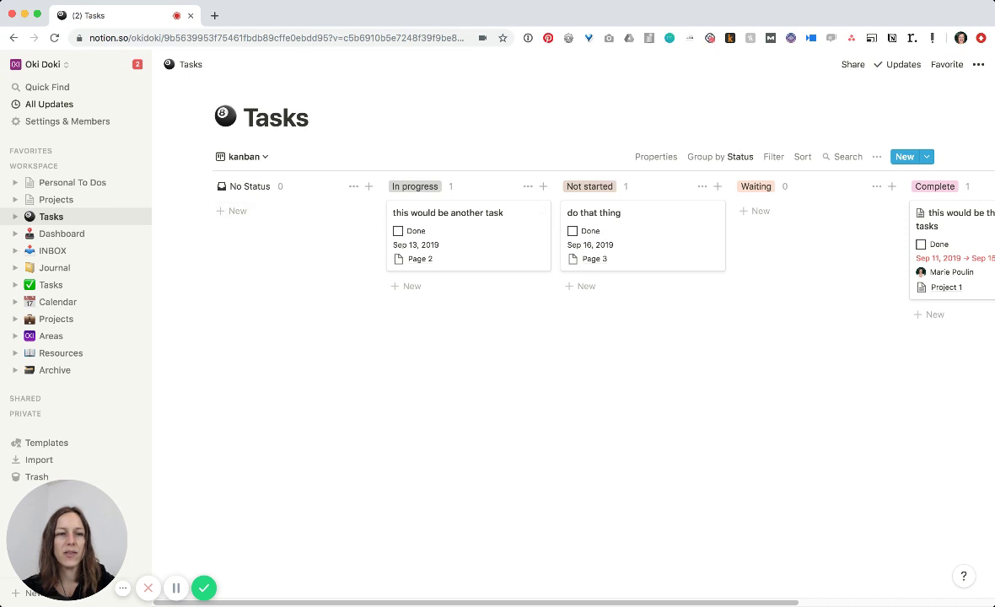
{"action": "left_click", "coordinate": [59, 199]}
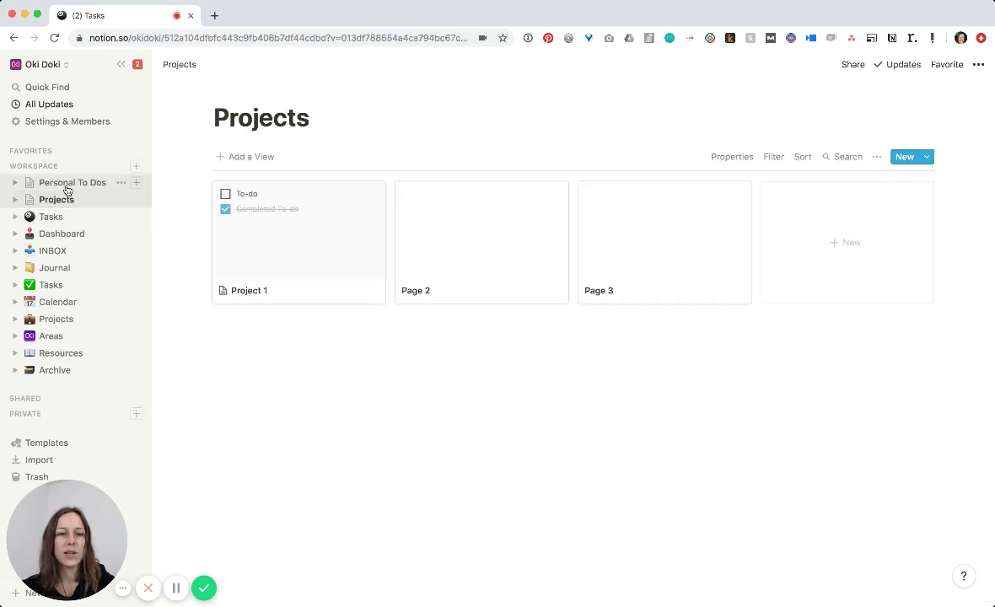
{"action": "left_click", "coordinate": [68, 187]}
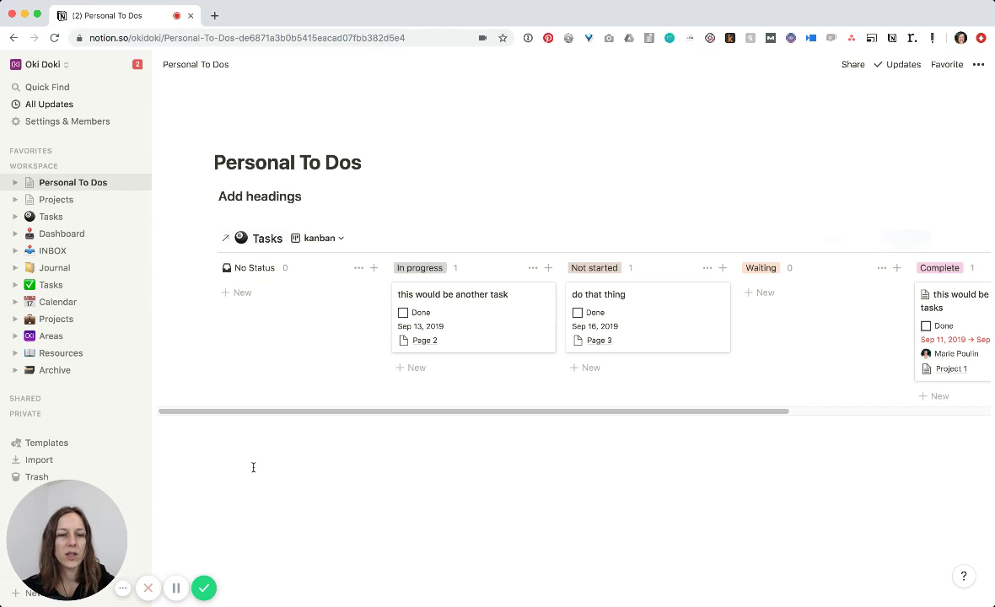
Insert a second linked database of Tasks below the kanban board.
{"action": "left_click", "coordinate": [253, 467]}
{"action": "type", "text": "/"}
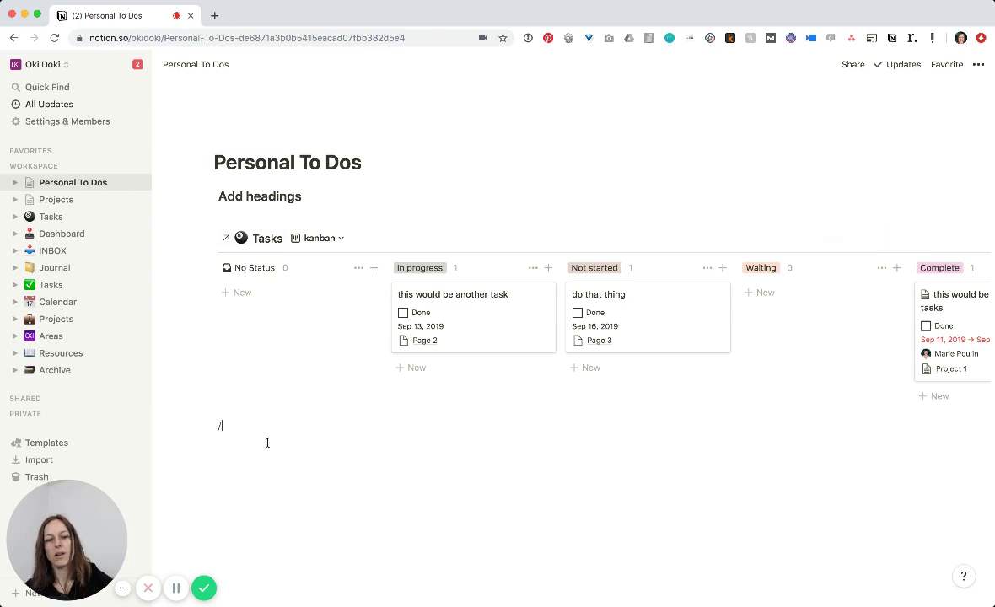
{"action": "type", "text": "cre"}
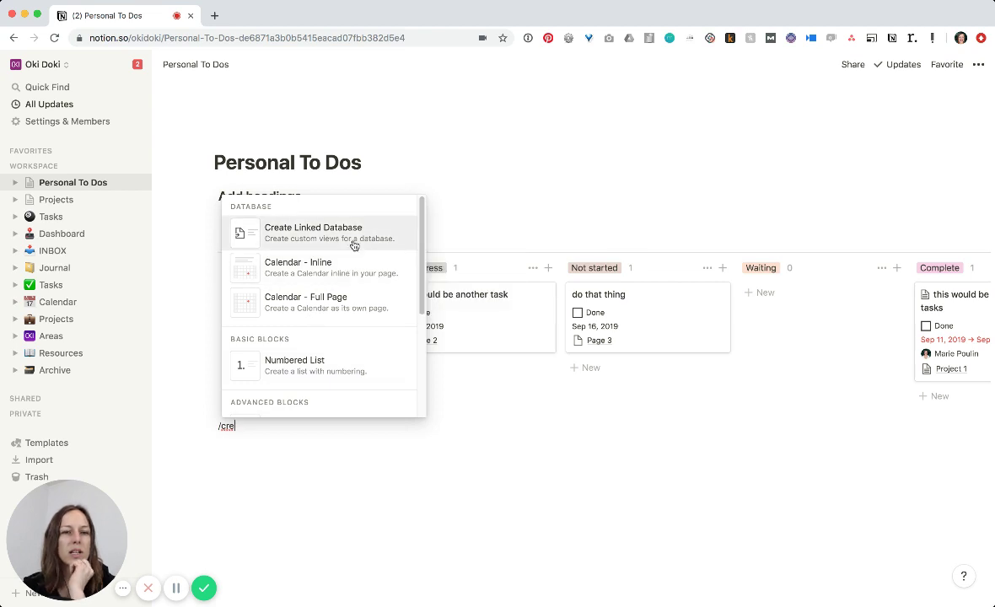
{"action": "left_click", "coordinate": [326, 228]}
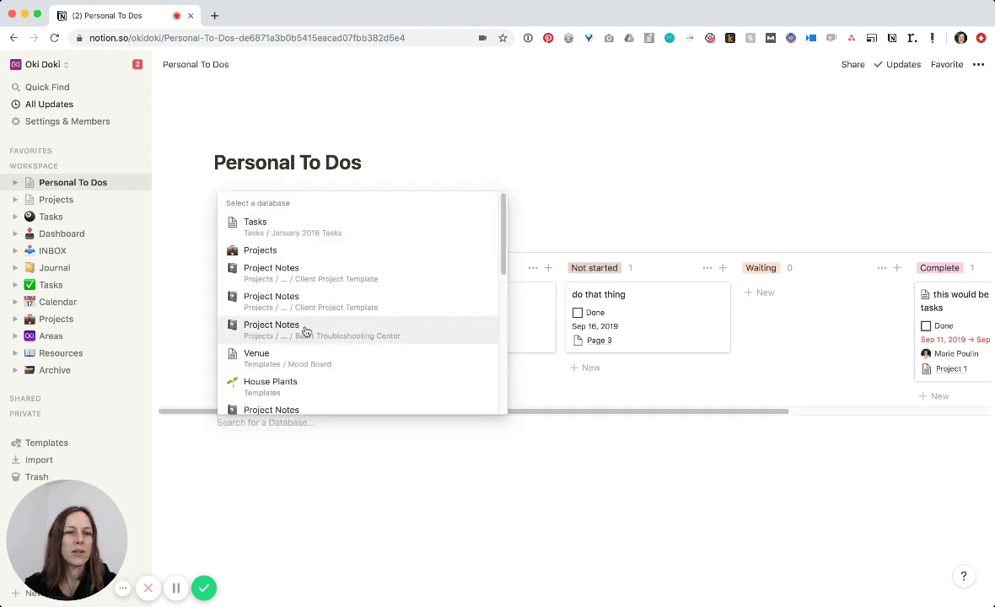
{"action": "type", "text": "tasks"}
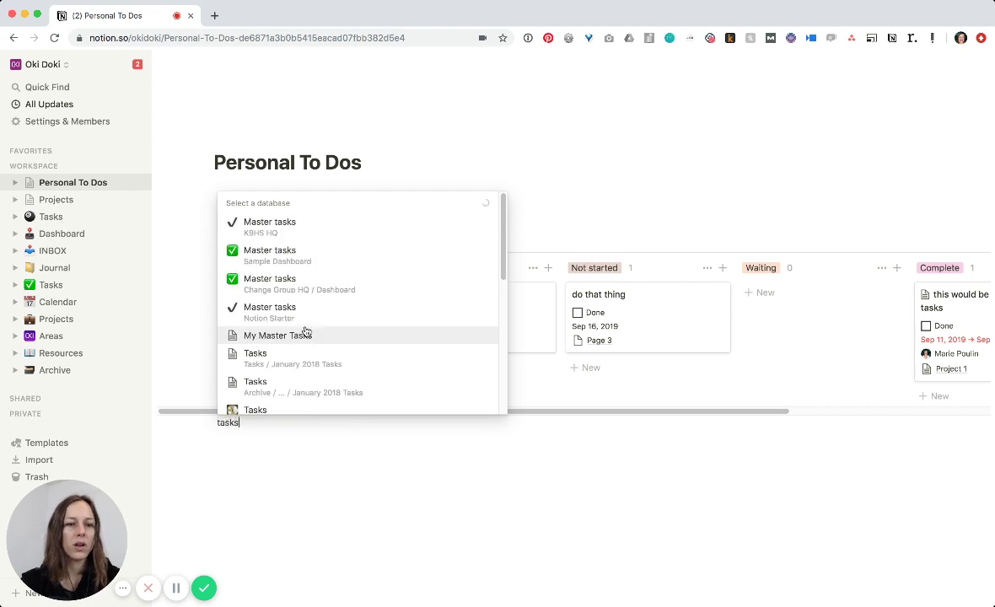
{"action": "left_click", "coordinate": [281, 353]}
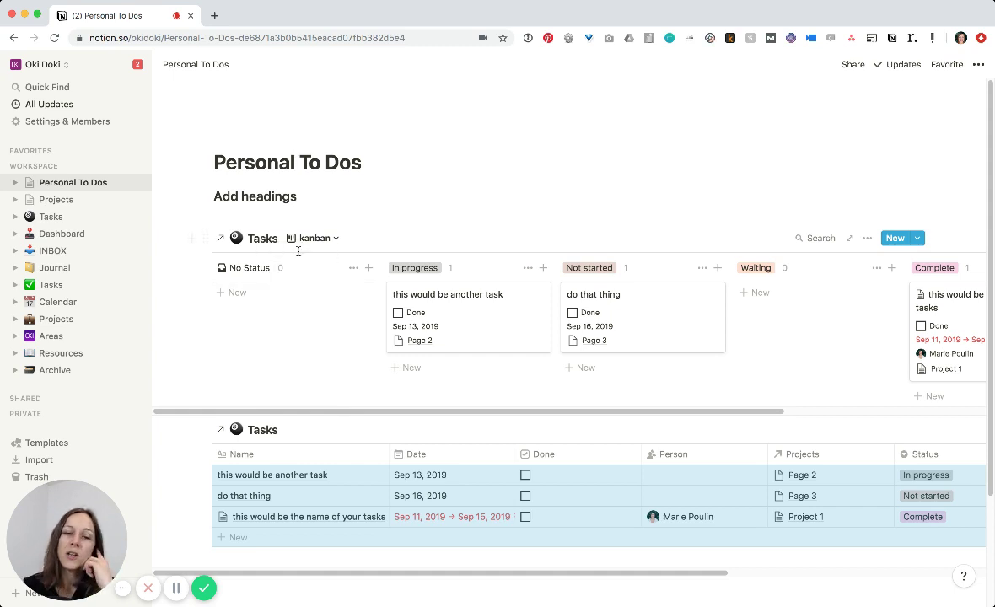
Check which views the first linked Tasks database offers.
{"action": "left_click", "coordinate": [338, 241]}
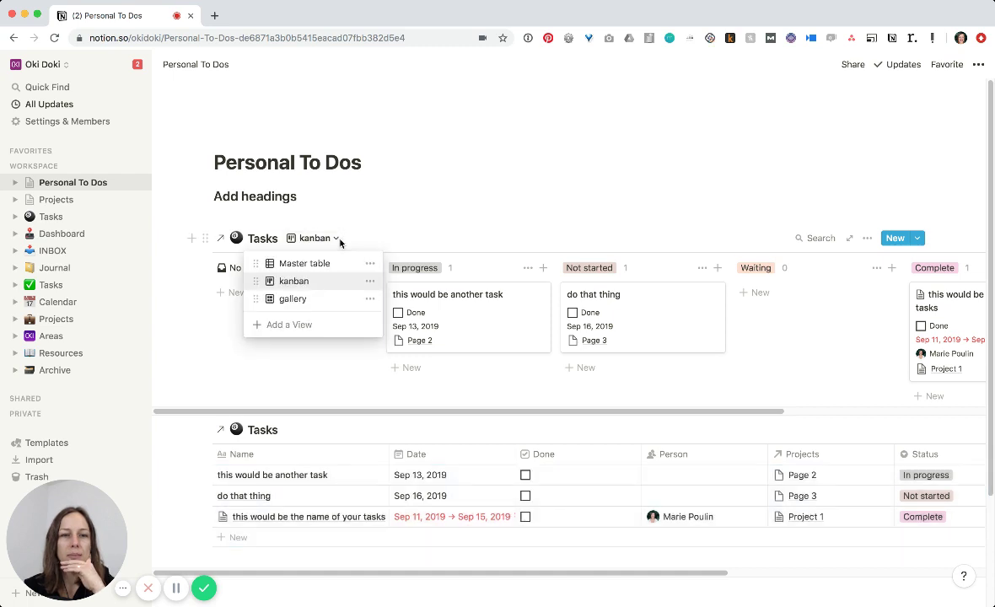
{"action": "left_click", "coordinate": [333, 238]}
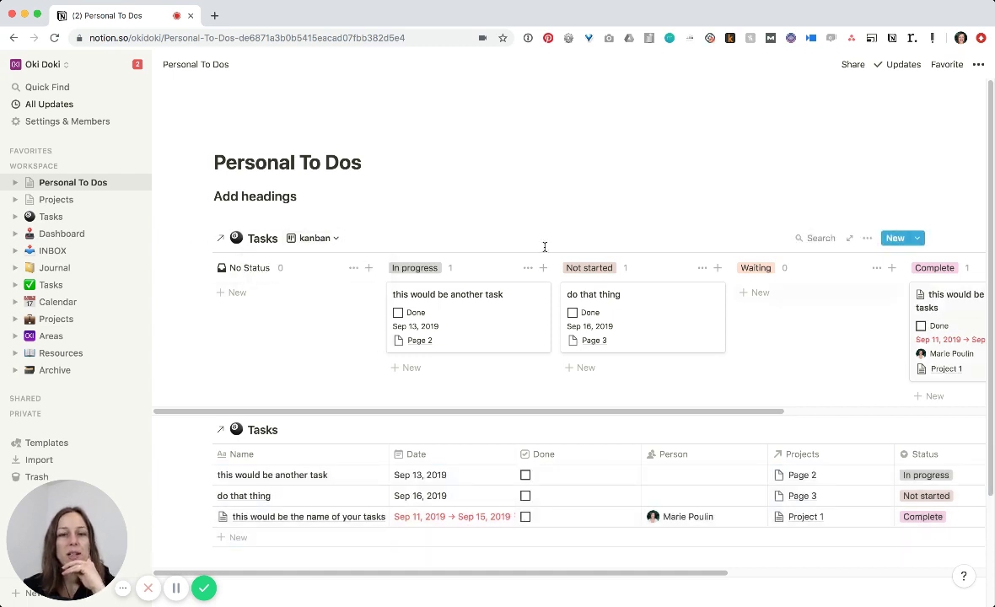
Add a table view named "Someday" to the second linked Tasks database.
{"action": "scroll", "coordinate": [376, 384], "scroll_direction": "down", "scroll_amount": 1}
{"action": "scroll", "coordinate": [376, 383], "scroll_direction": "down", "scroll_amount": 3}
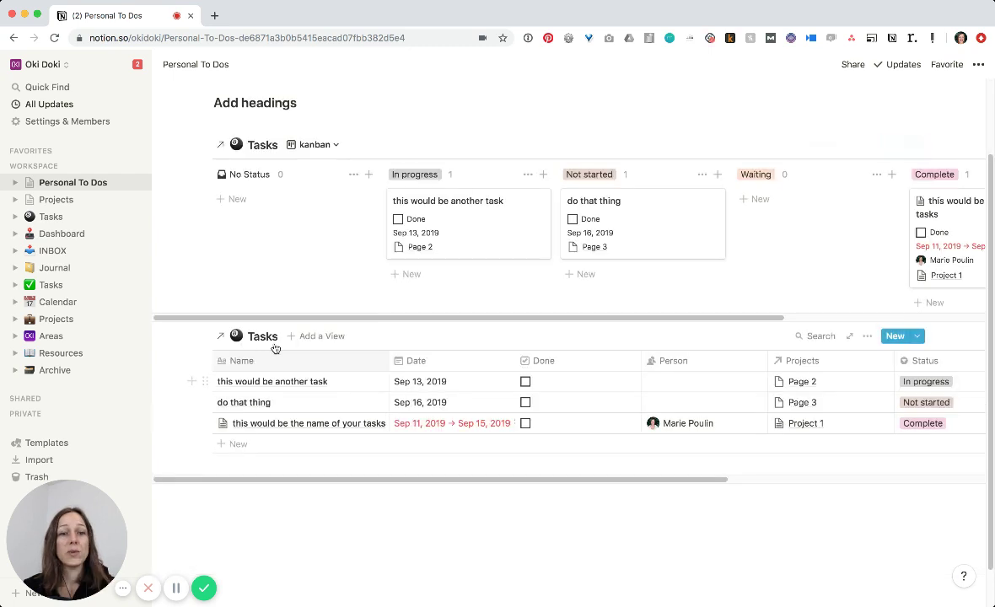
{"action": "left_click", "coordinate": [316, 337]}
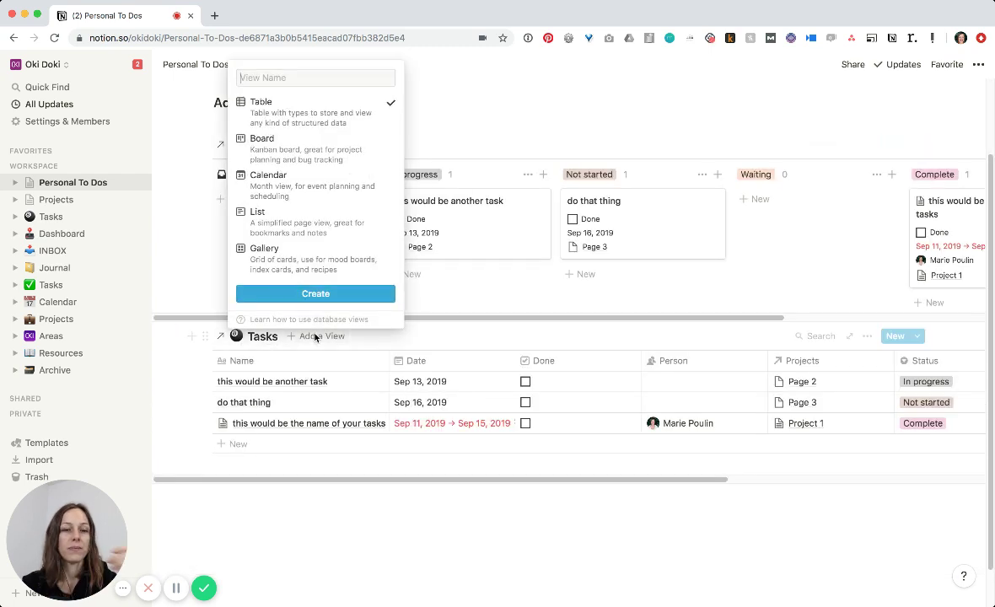
{"action": "type", "text": "Outstandi"}
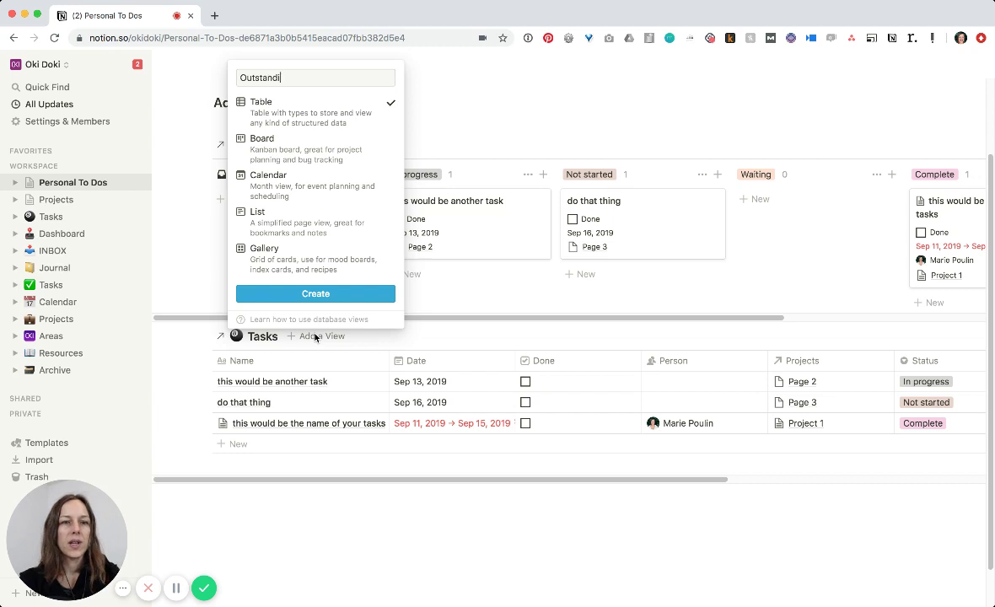
{"action": "type", "text": "n"}
{"action": "key", "text": "super+a"}
{"action": "type", "text": "Som"}
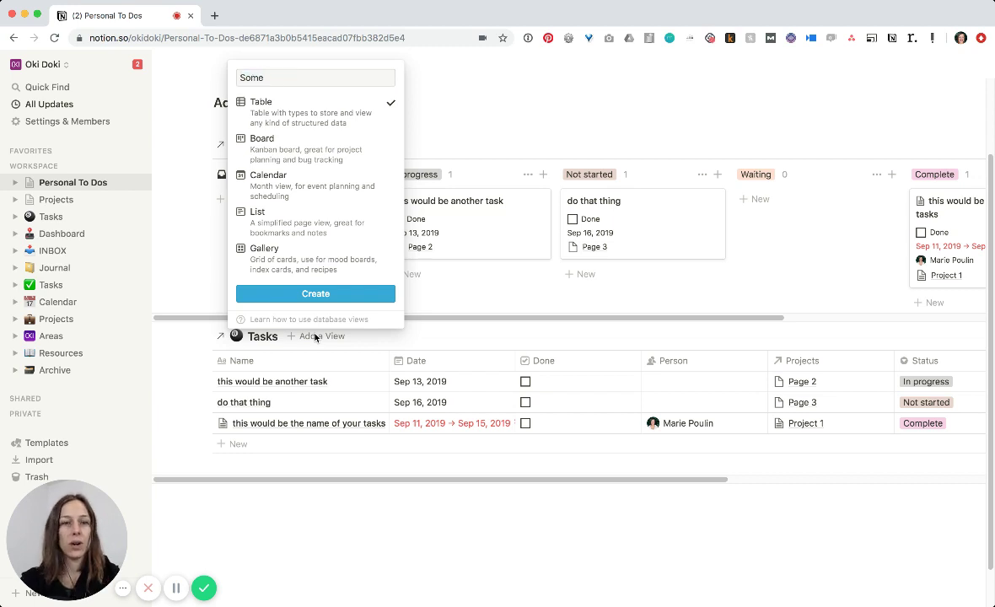
{"action": "type", "text": "eday"}
{"action": "key", "text": "Return"}
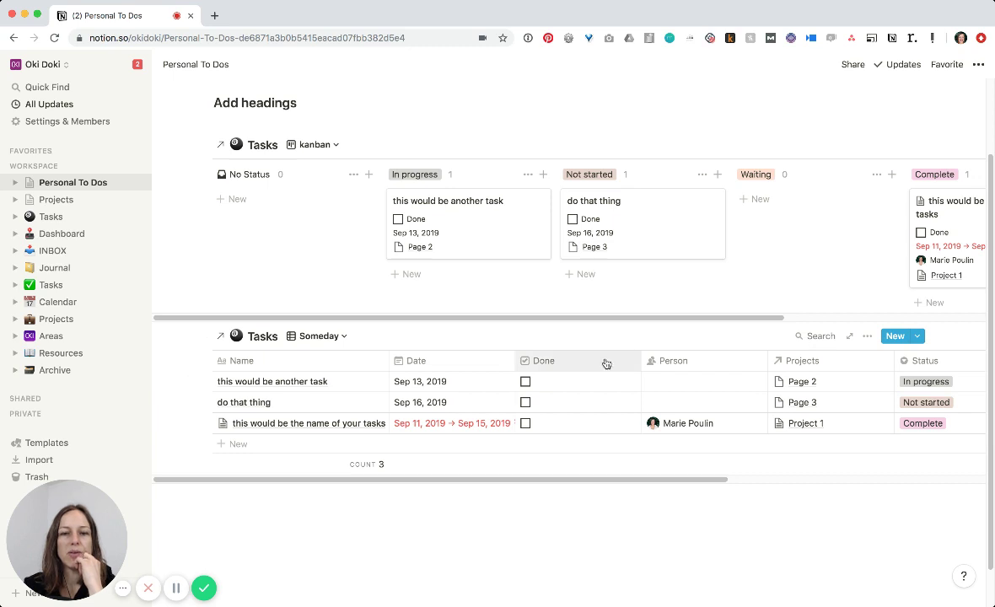
Make Done the first column in the Someday table, and place Done above Date on the page of "this would be another task".
{"action": "left_click_drag", "start_coordinate": [603, 362], "coordinate": [270, 360]}
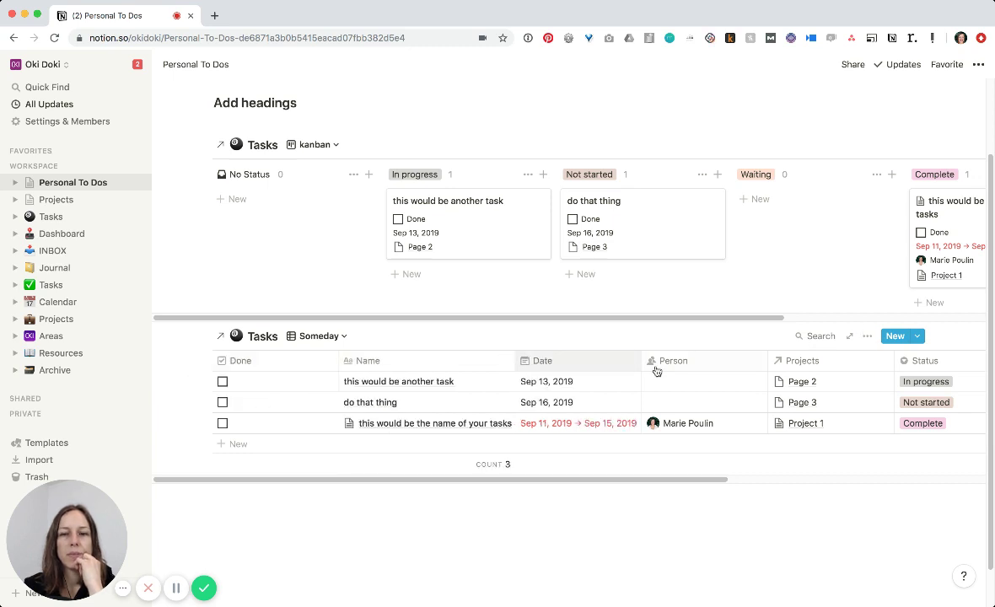
{"action": "left_click", "coordinate": [495, 382]}
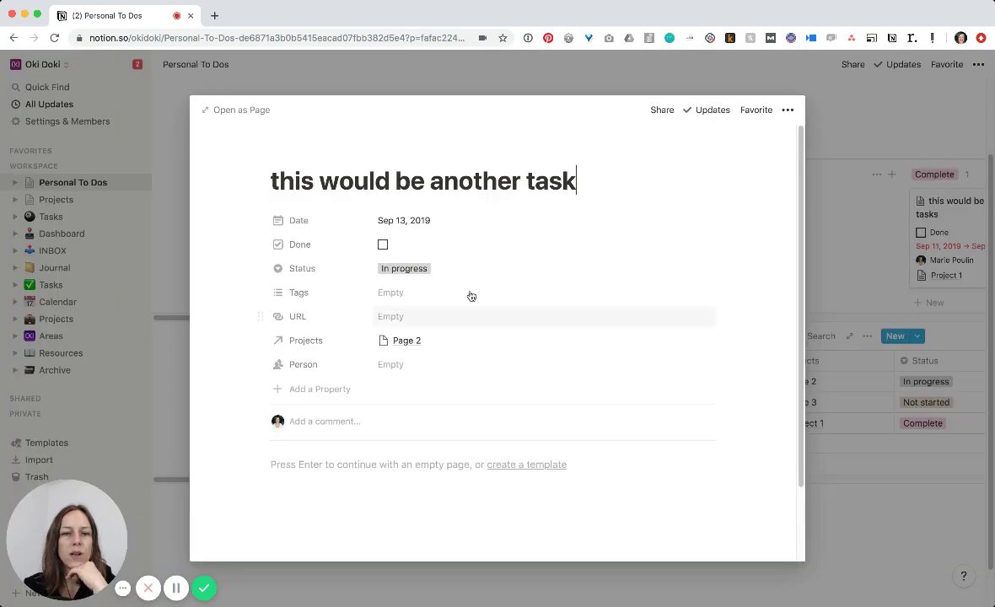
{"action": "left_click_drag", "start_coordinate": [263, 244], "coordinate": [263, 221]}
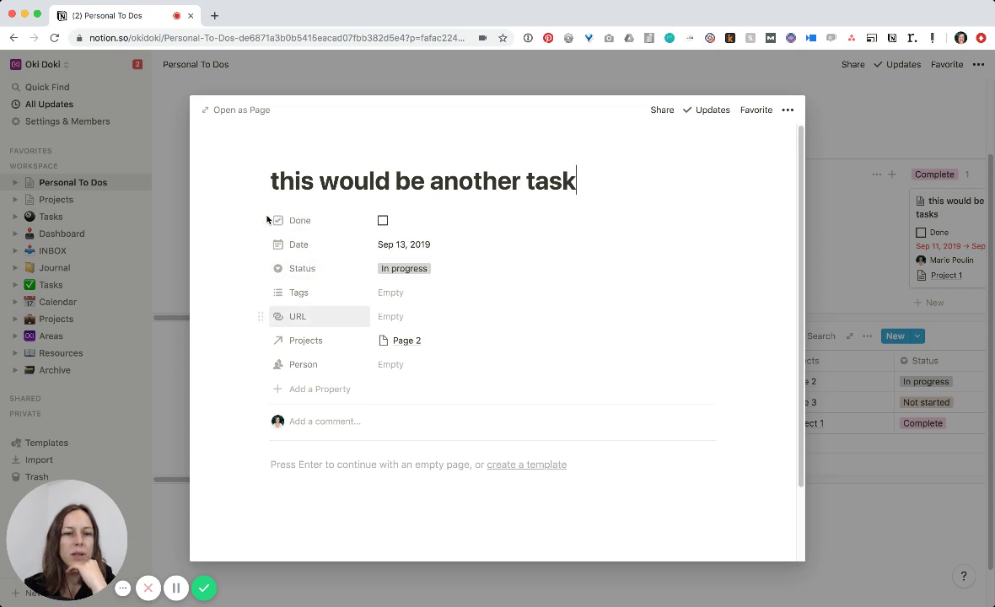
{"action": "left_click", "coordinate": [877, 512]}
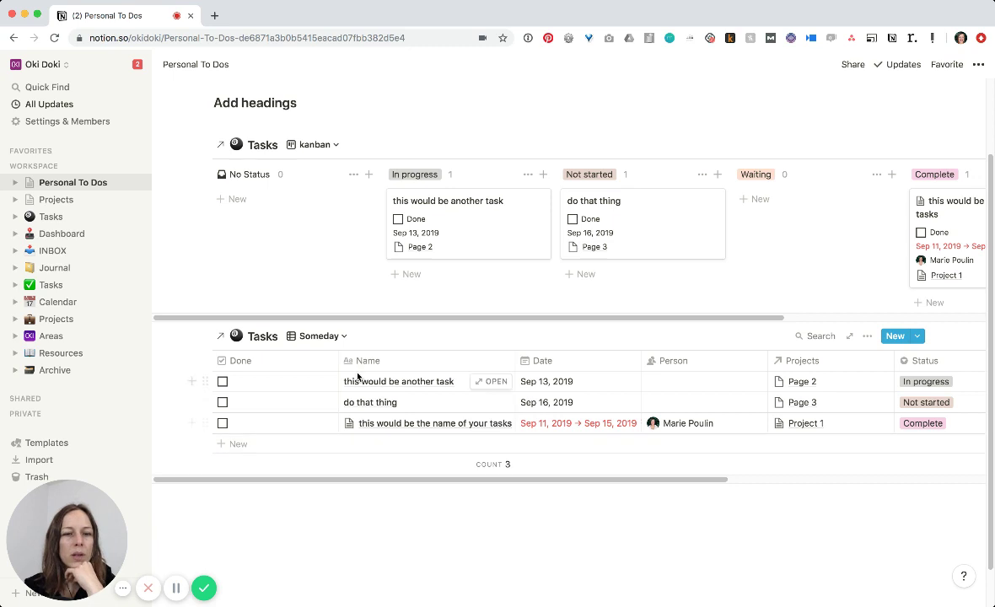
Narrow the Done column in the Someday table.
{"action": "left_click_drag", "start_coordinate": [336, 360], "coordinate": [276, 360]}
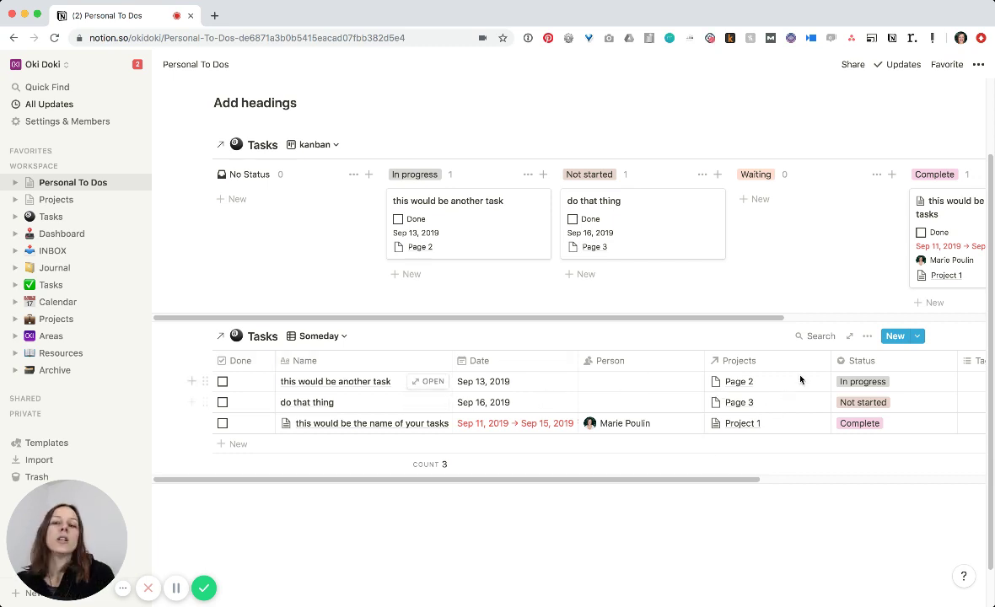
{"action": "left_click_drag", "start_coordinate": [720, 480], "coordinate": [522, 469]}
{"action": "scroll", "coordinate": [570, 343], "scroll_direction": "up", "scroll_amount": 2}
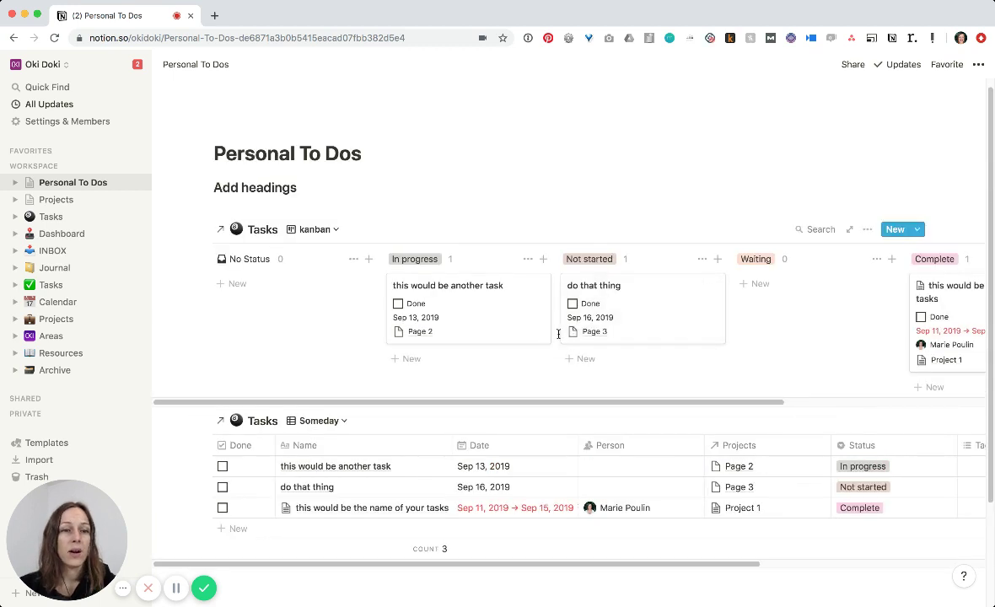